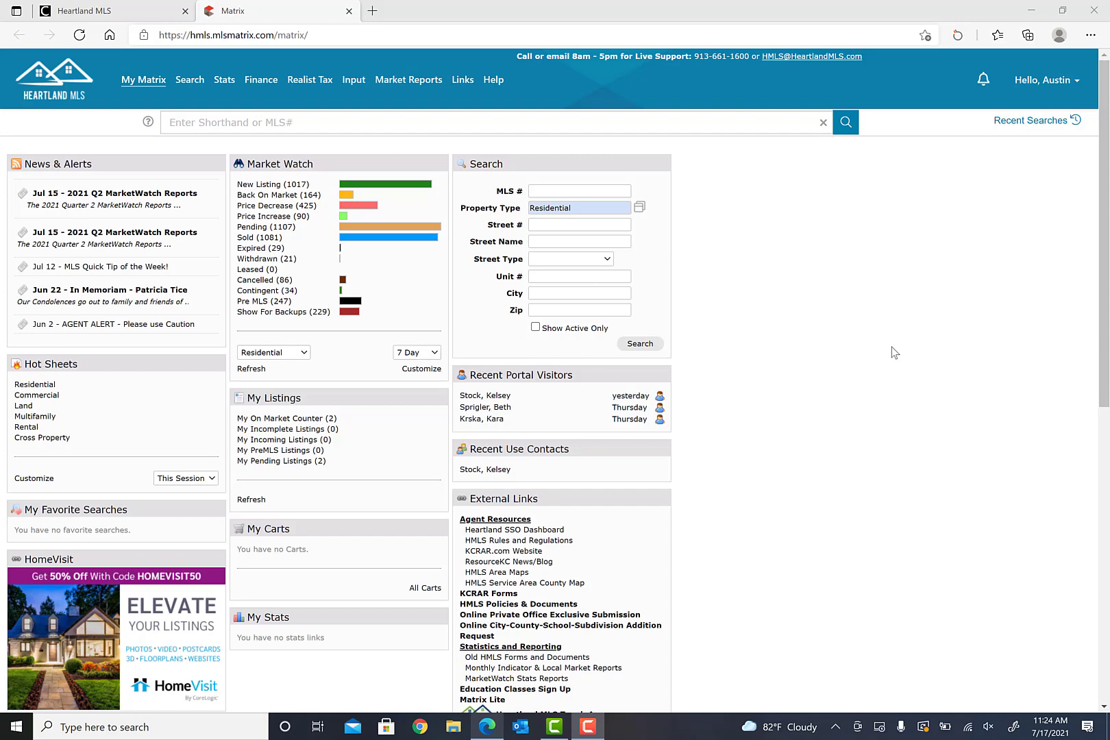
left_click(310, 80)
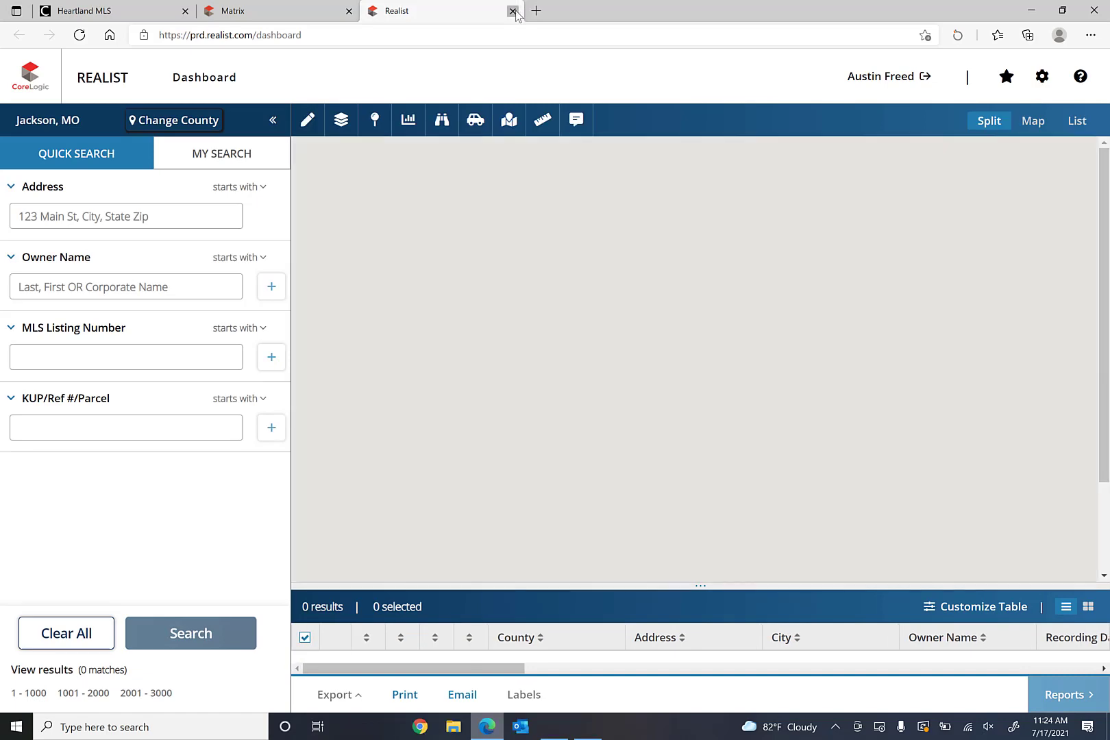
key("ctrl+w")
left_click(555, 224)
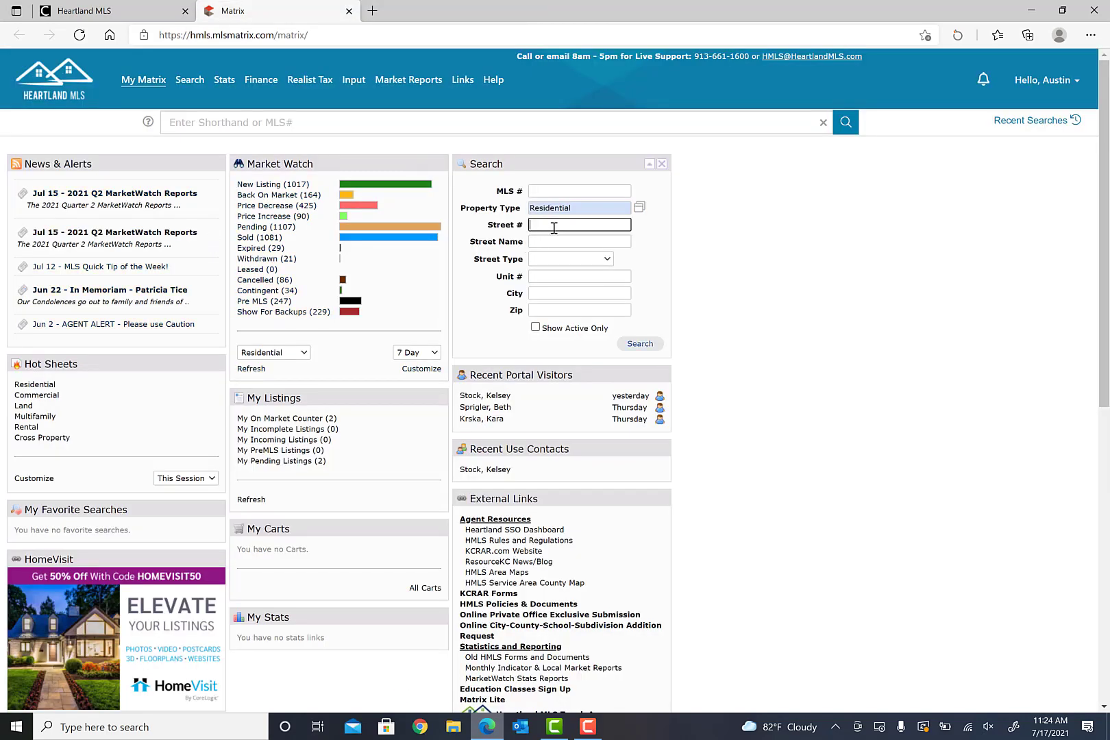
key("Tab")
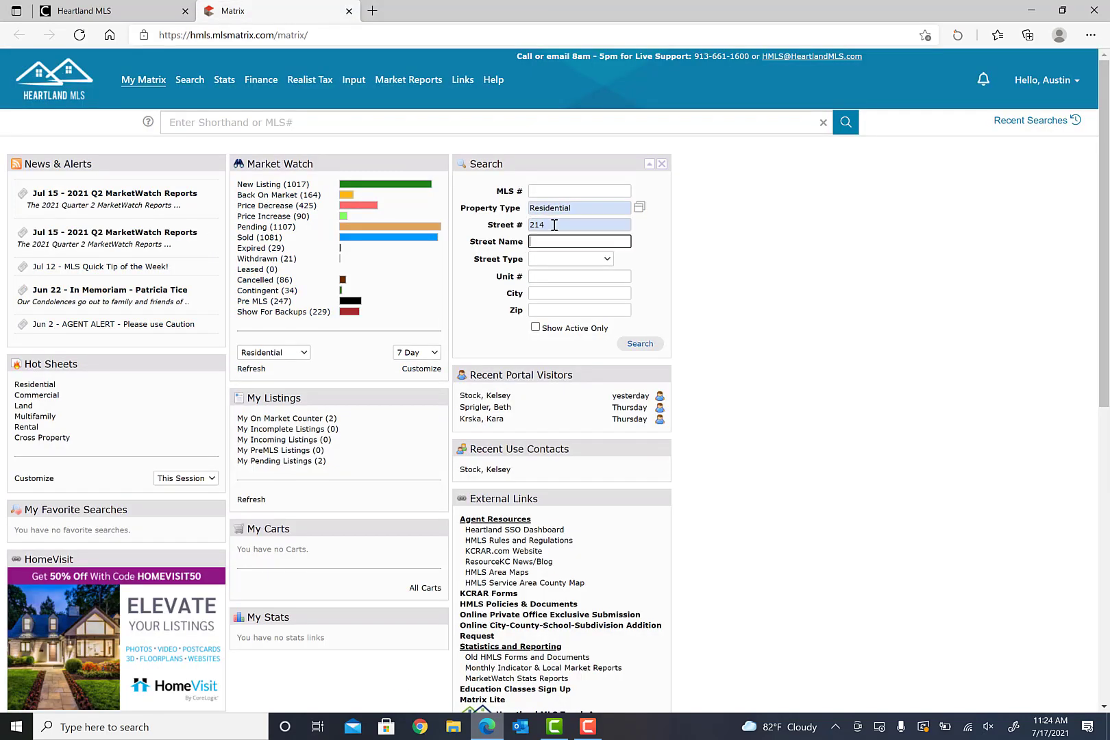
key("Return")
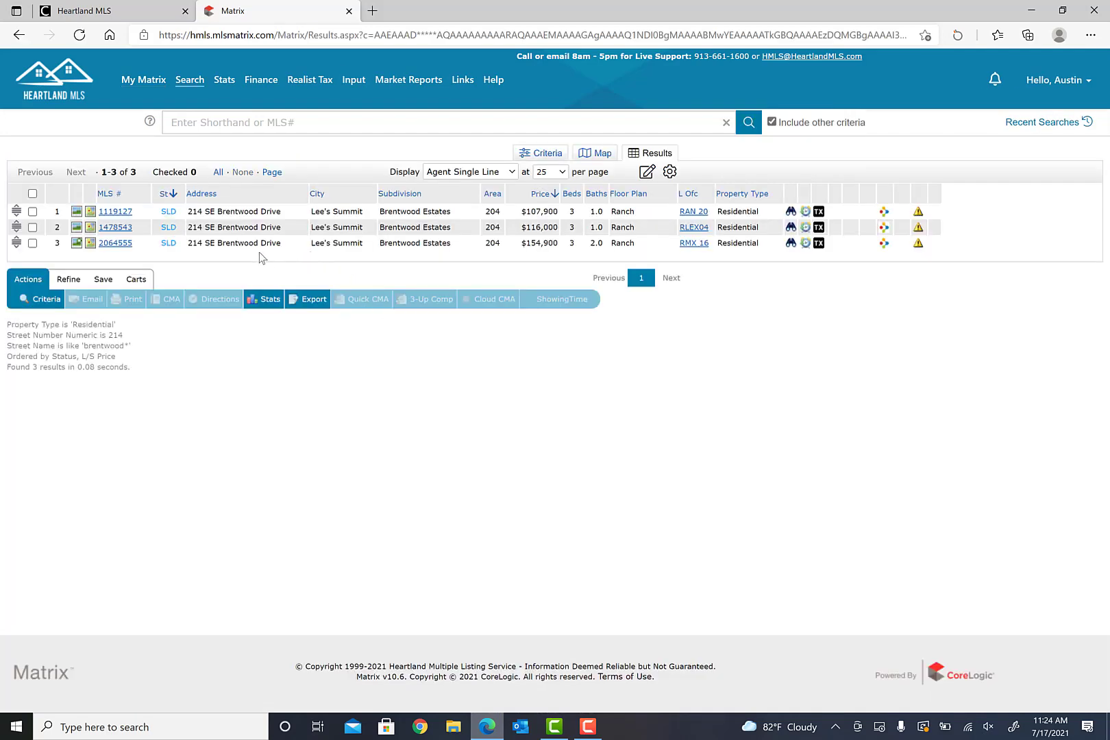
- Open sold listing 2064555, copy its MLS number, and go to the Input page
left_click(115, 243)
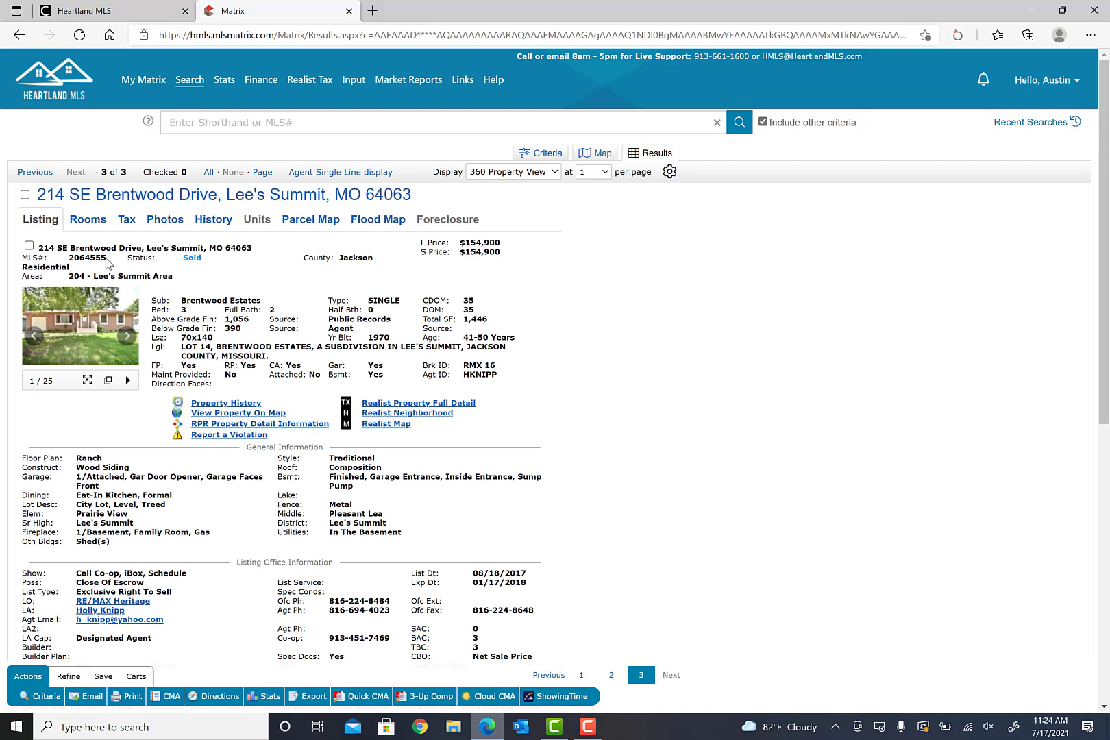
left_click_drag(106, 260, 69, 256)
right_click(82, 257)
left_click(127, 273)
left_click(352, 82)
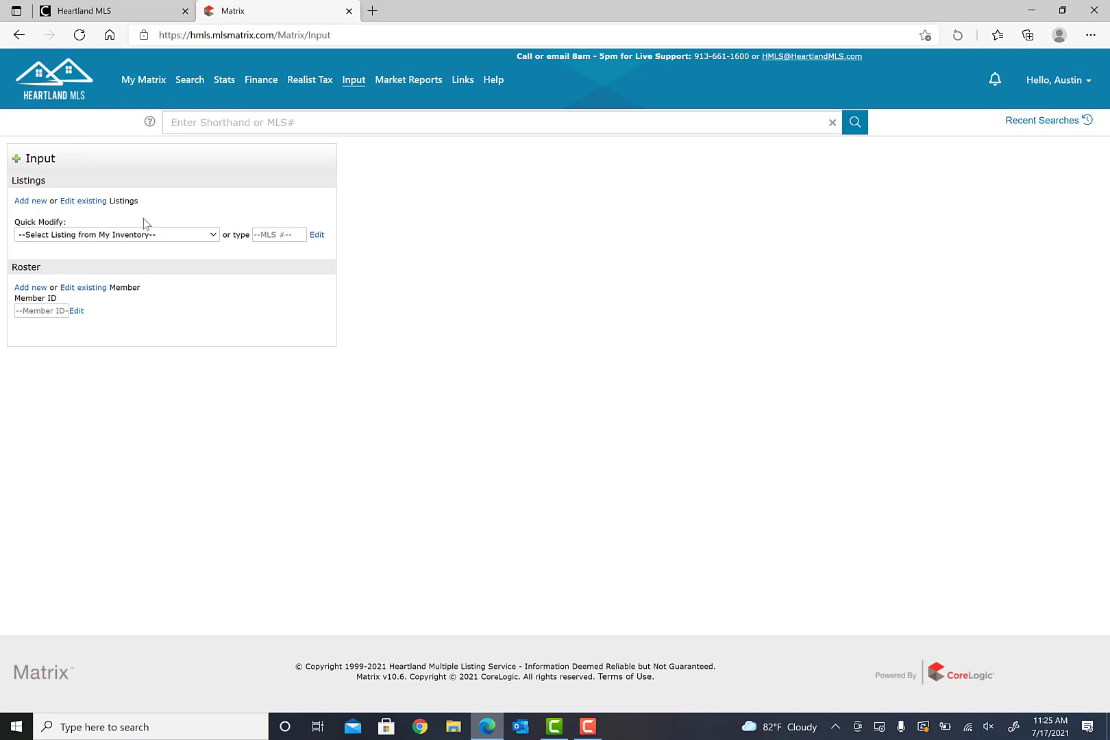
- Glance at the Quick Modify inventory list, then add a new Residential listing
left_click(213, 235)
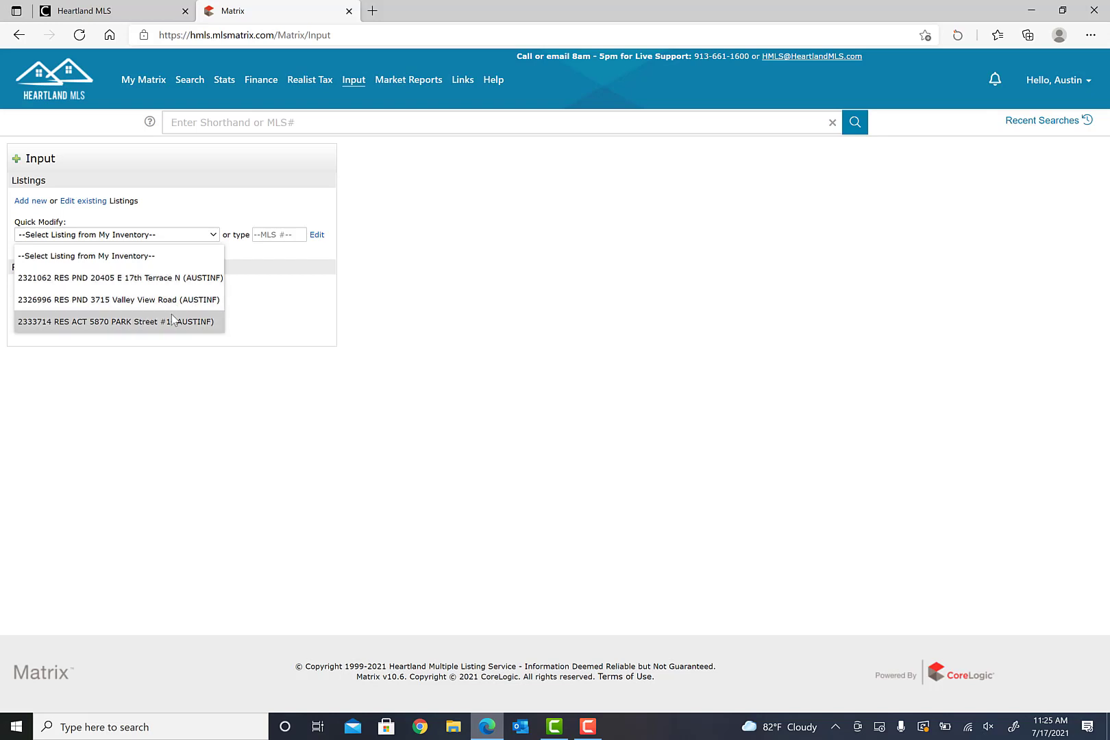
left_click(438, 285)
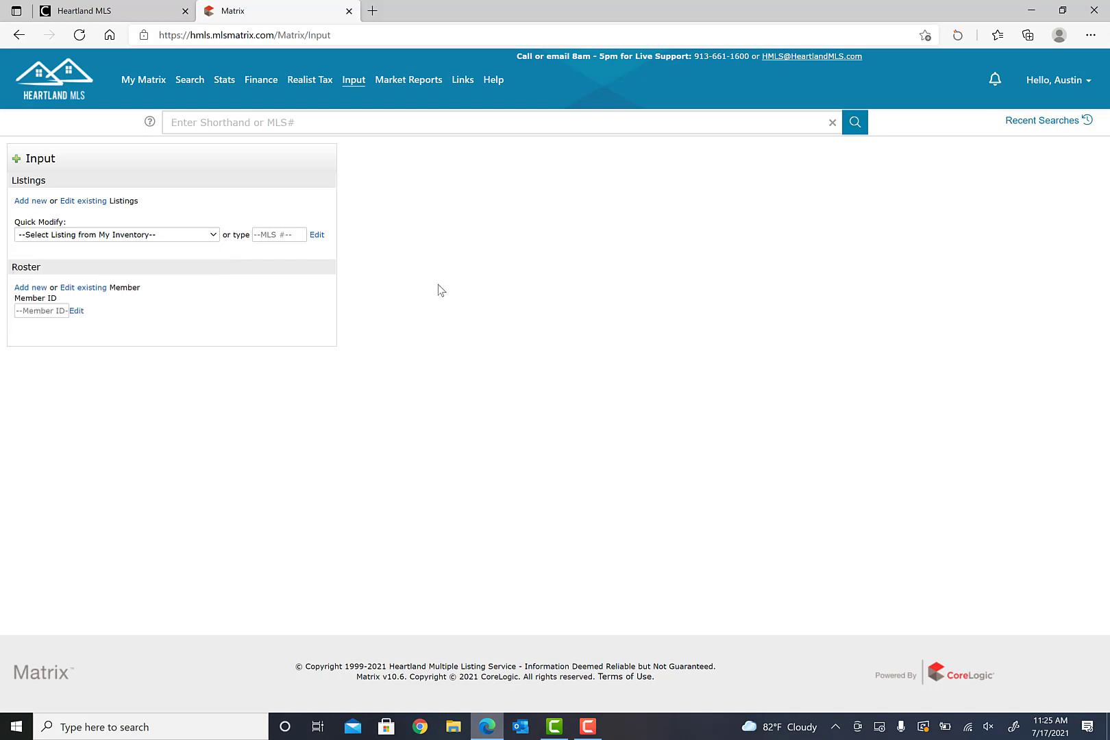
left_click(30, 203)
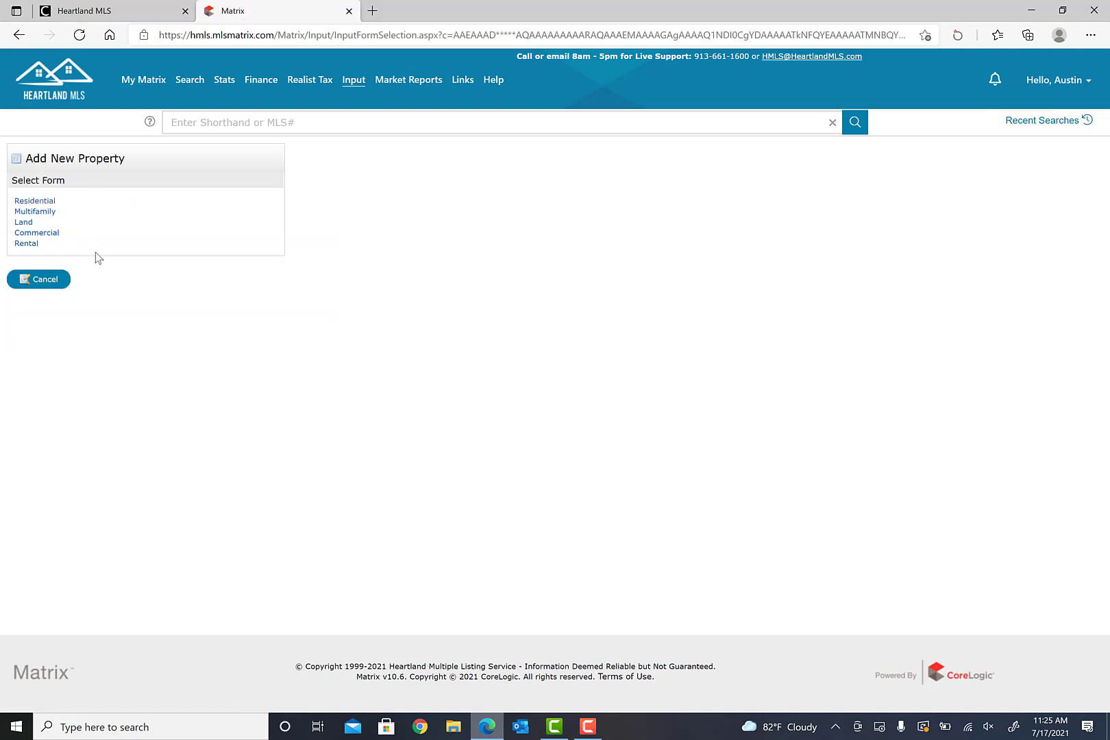
left_click(34, 200)
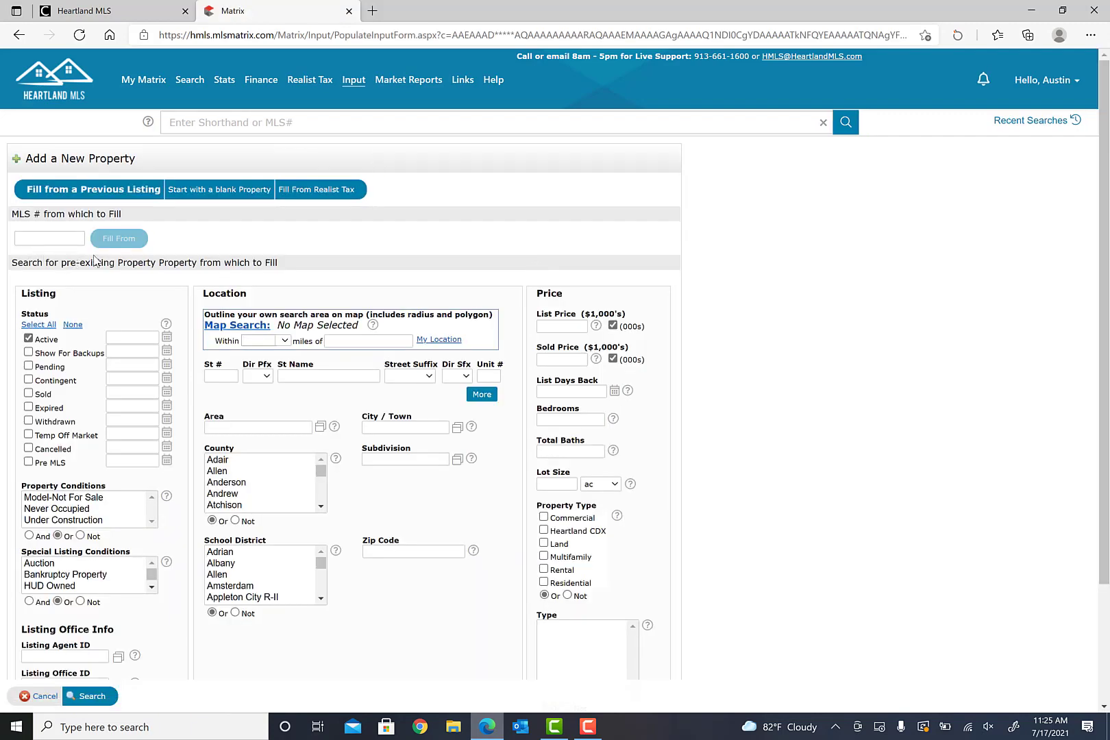
- Paste MLS # 2064555 as the fill source and prefill the new listing from it
left_click(30, 237)
right_click(34, 238)
left_click(71, 372)
left_click(127, 241)
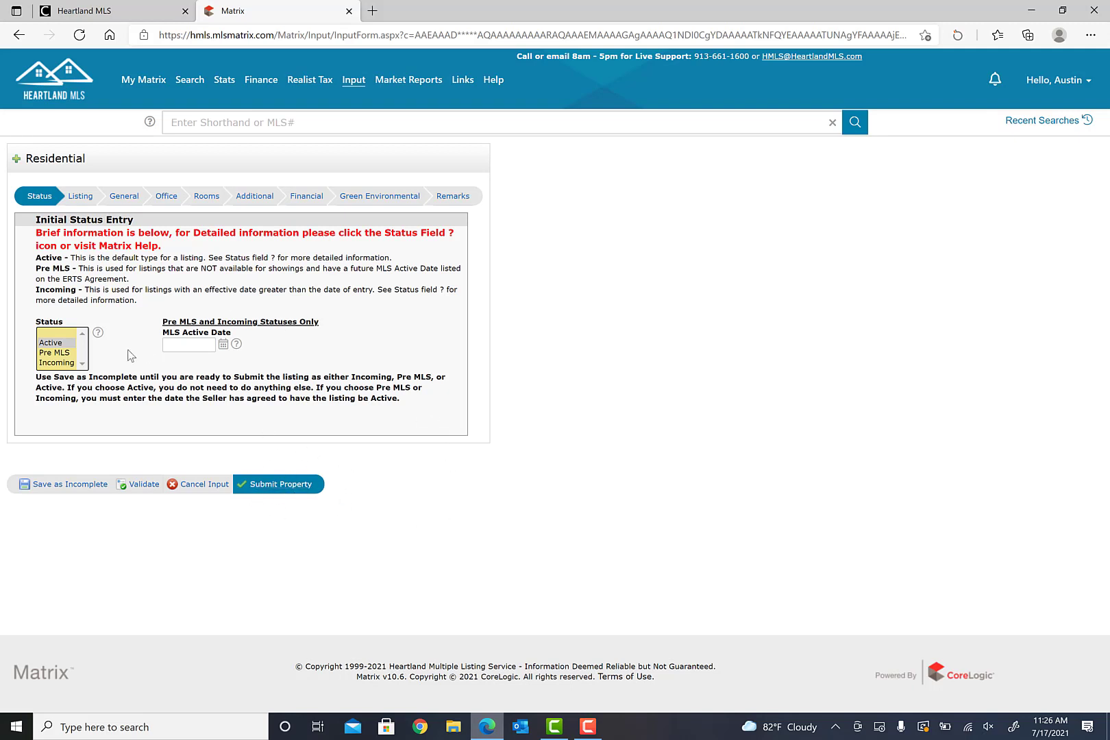
- Check Pre MLS, Incoming and the MLS Active Date calendar, then keep status Active
left_click(57, 353)
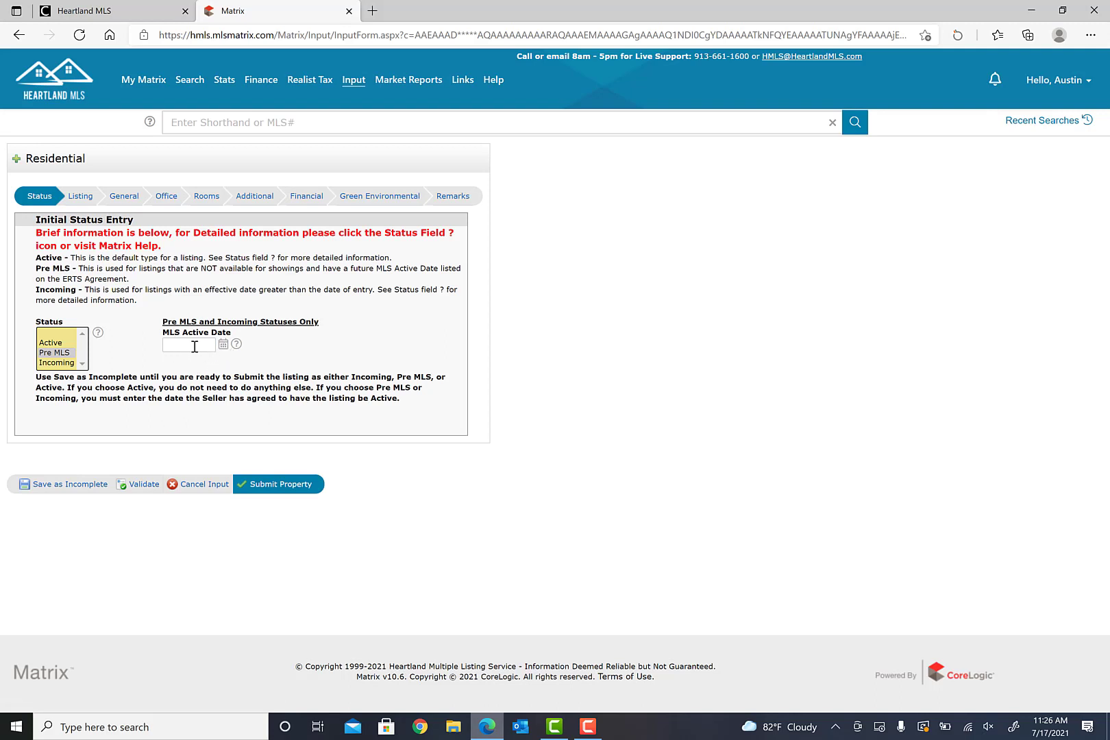
left_click(58, 362)
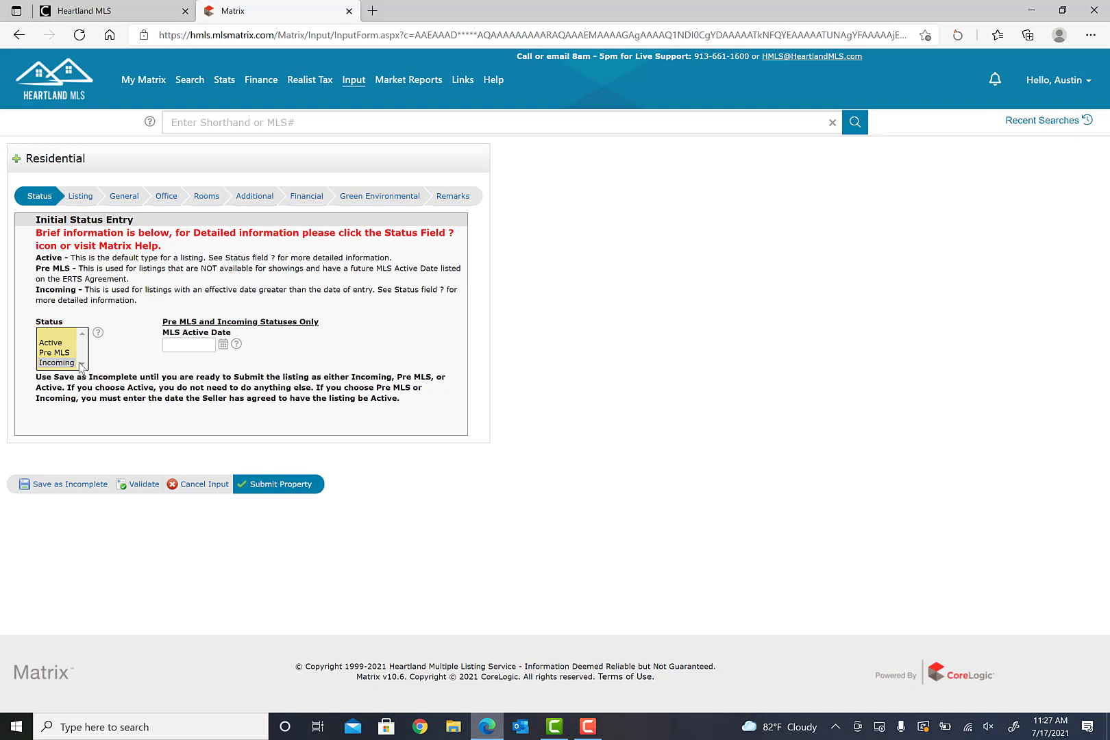
left_click(224, 345)
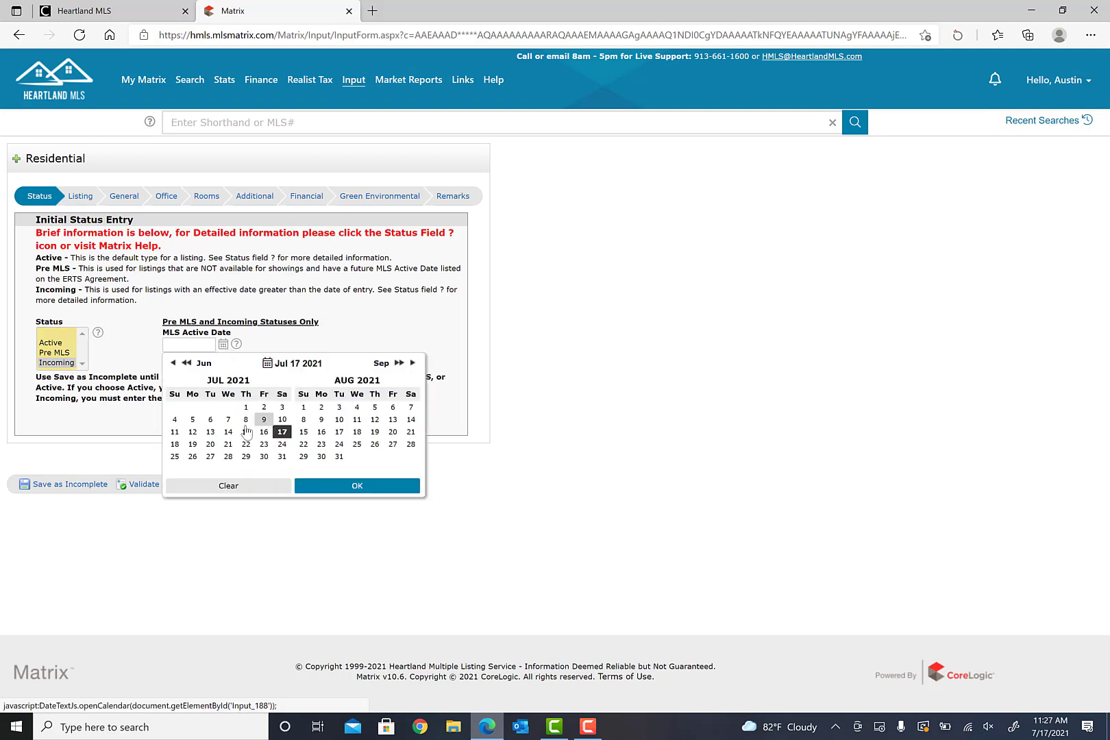
left_click(423, 320)
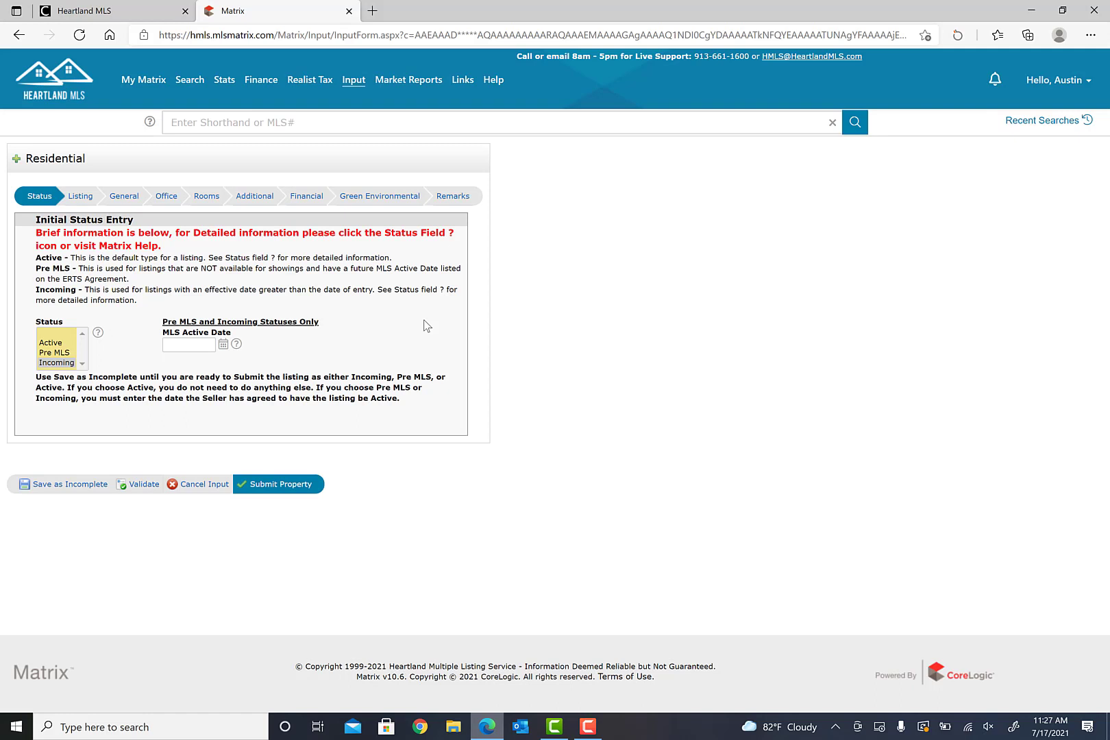
left_click(60, 343)
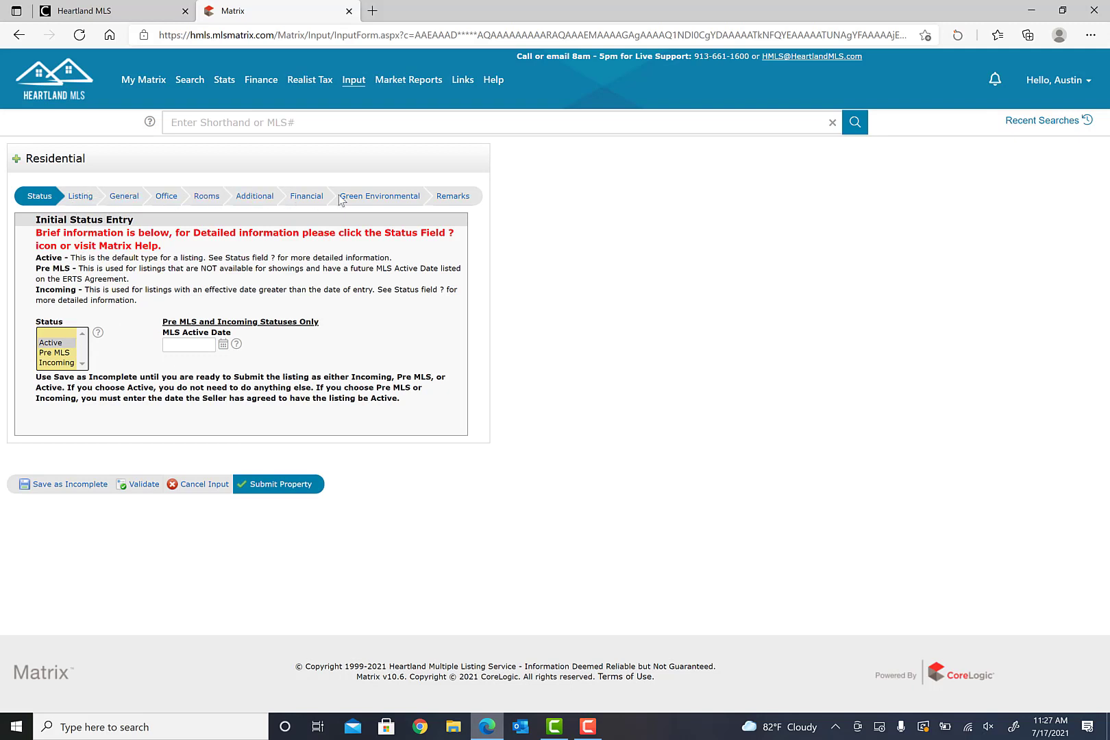
left_click(83, 199)
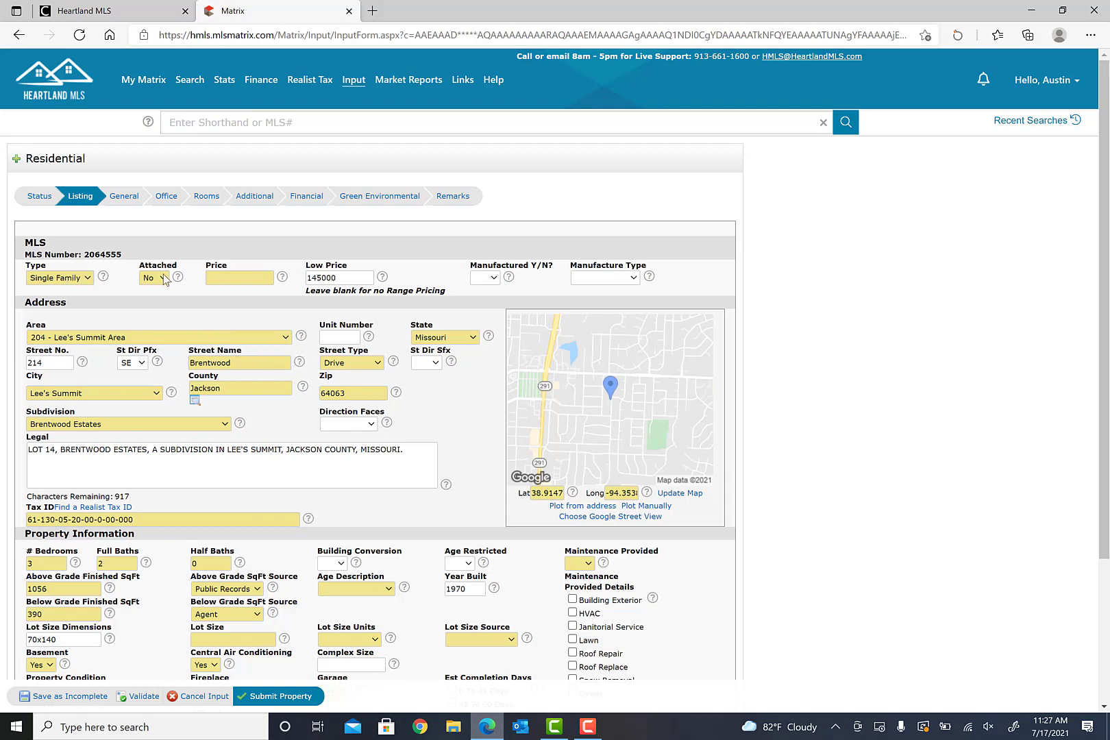
- Leave Price blank and set Manufactured Y/N to No
left_click(240, 279)
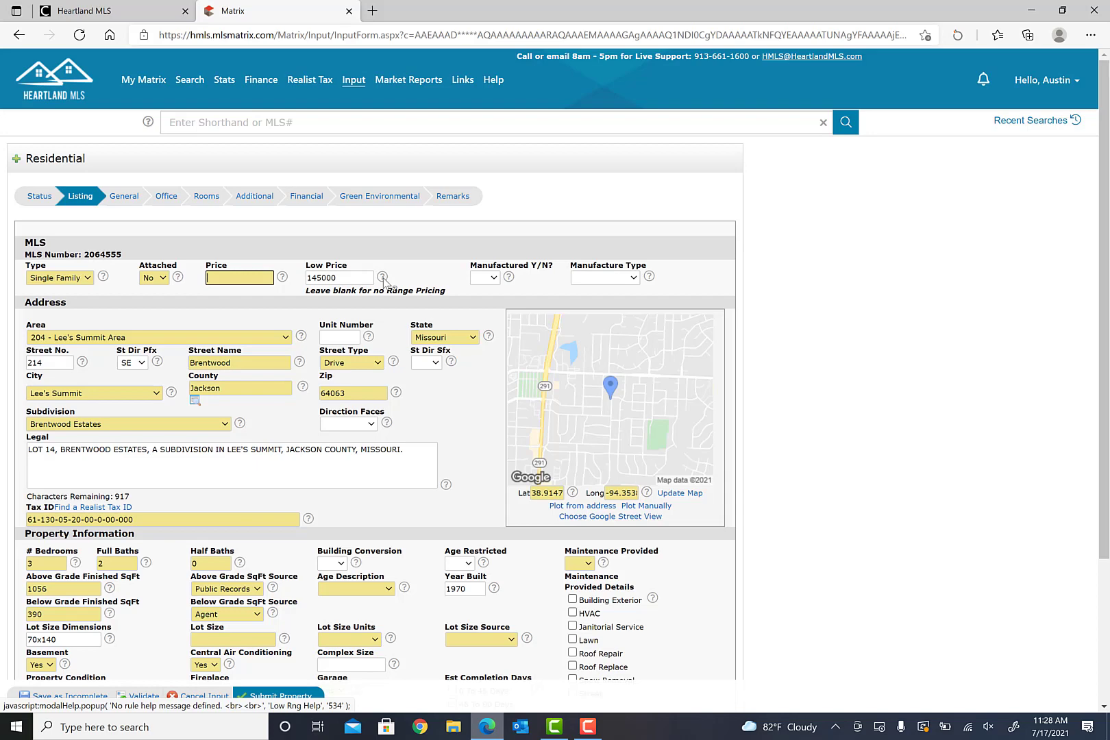
left_click(494, 283)
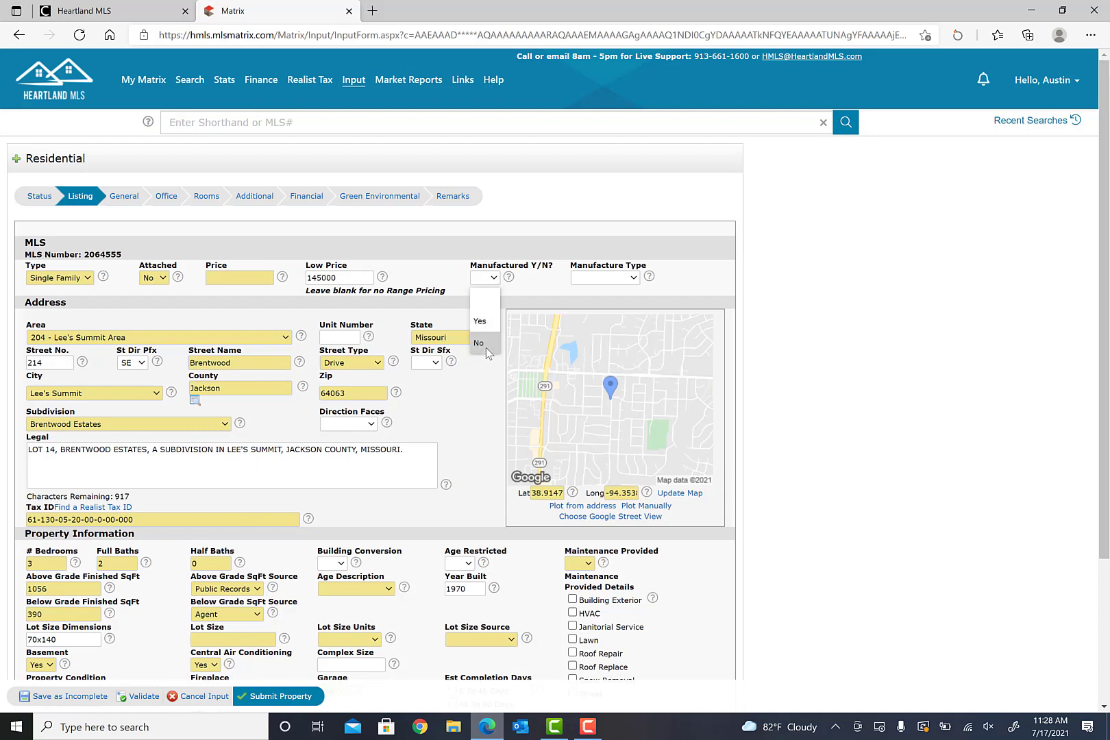
left_click(488, 350)
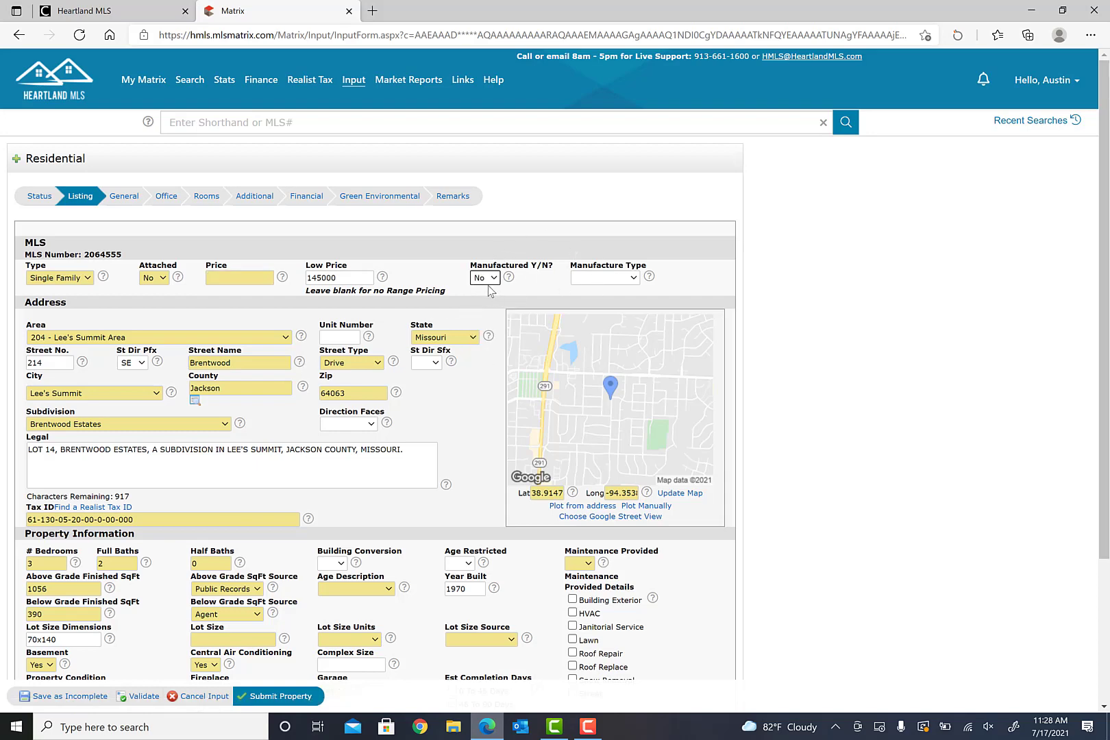
- Set Maintenance Provided to No and switch to the Heartland MLS dashboard
scroll(377, 334, "down", 3)
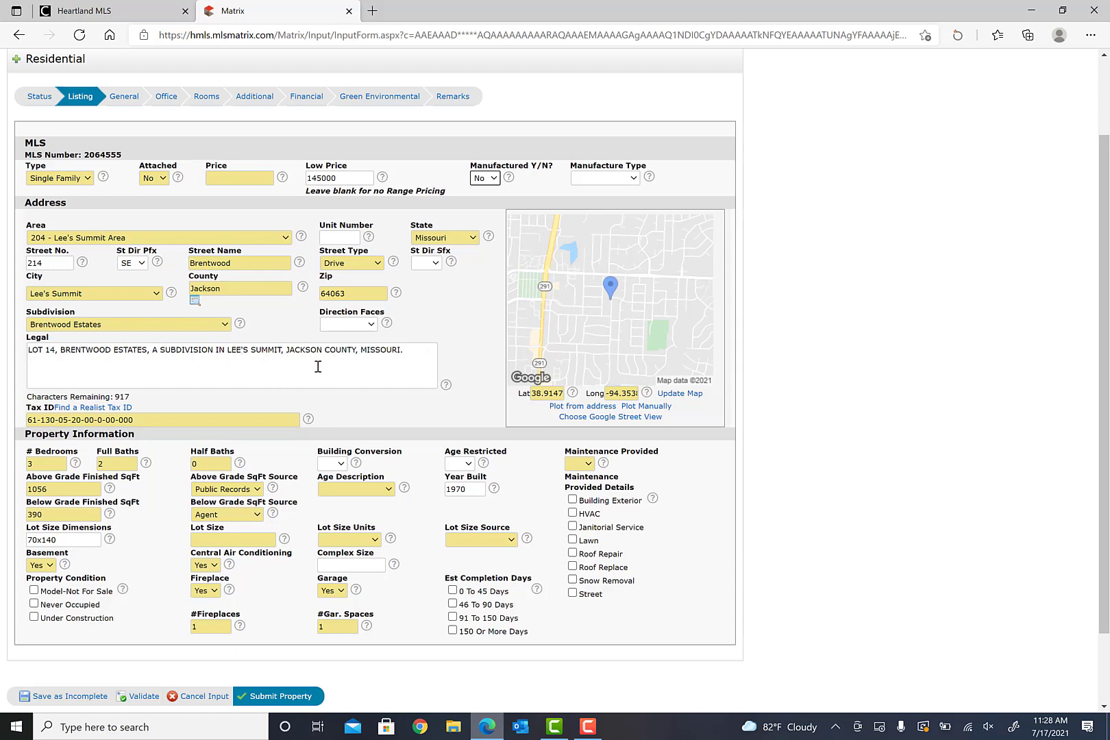
scroll(317, 366, "down", 2)
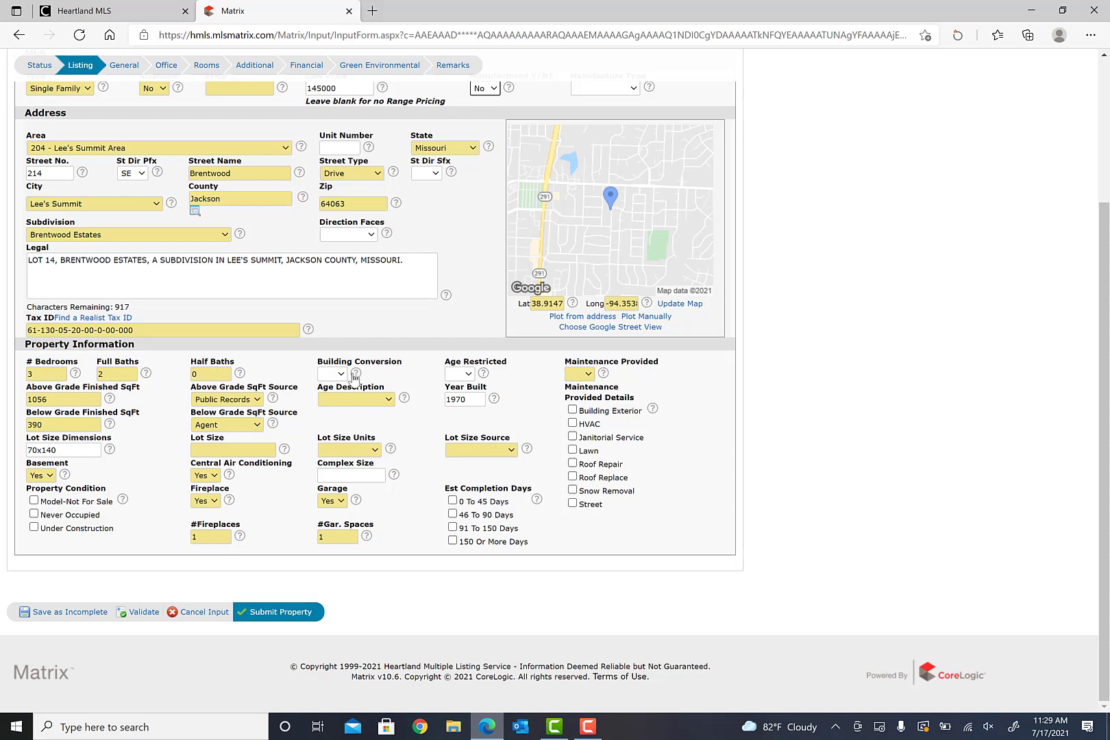
left_click(586, 375)
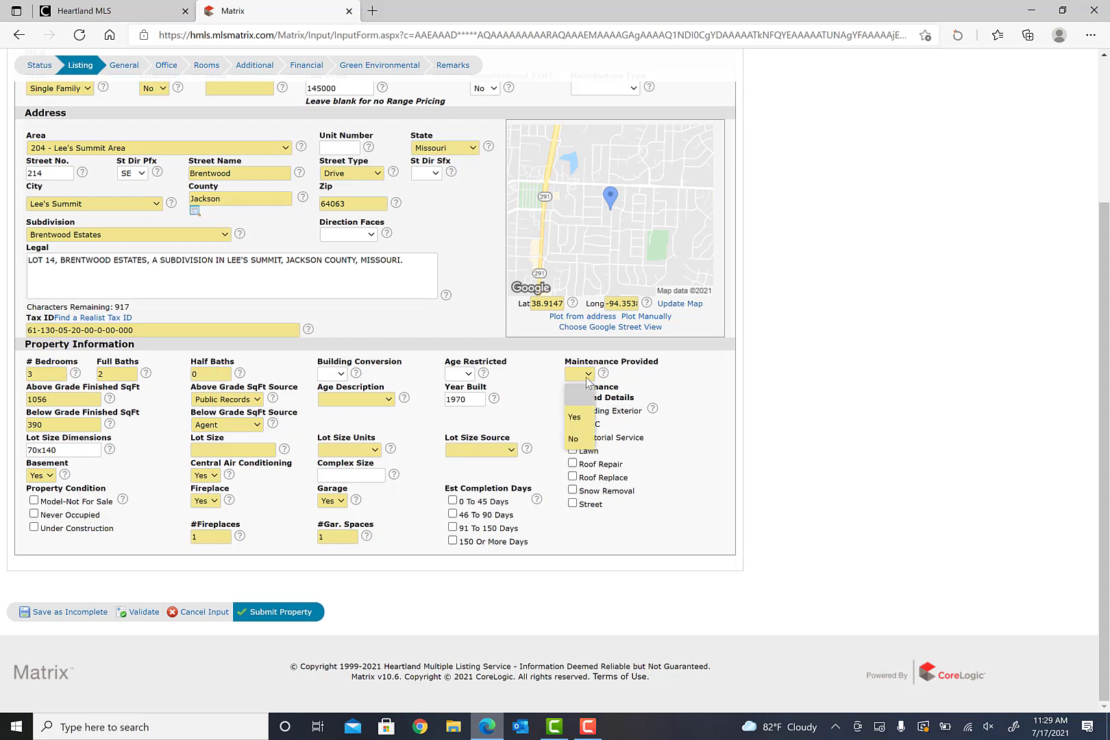
left_click(574, 439)
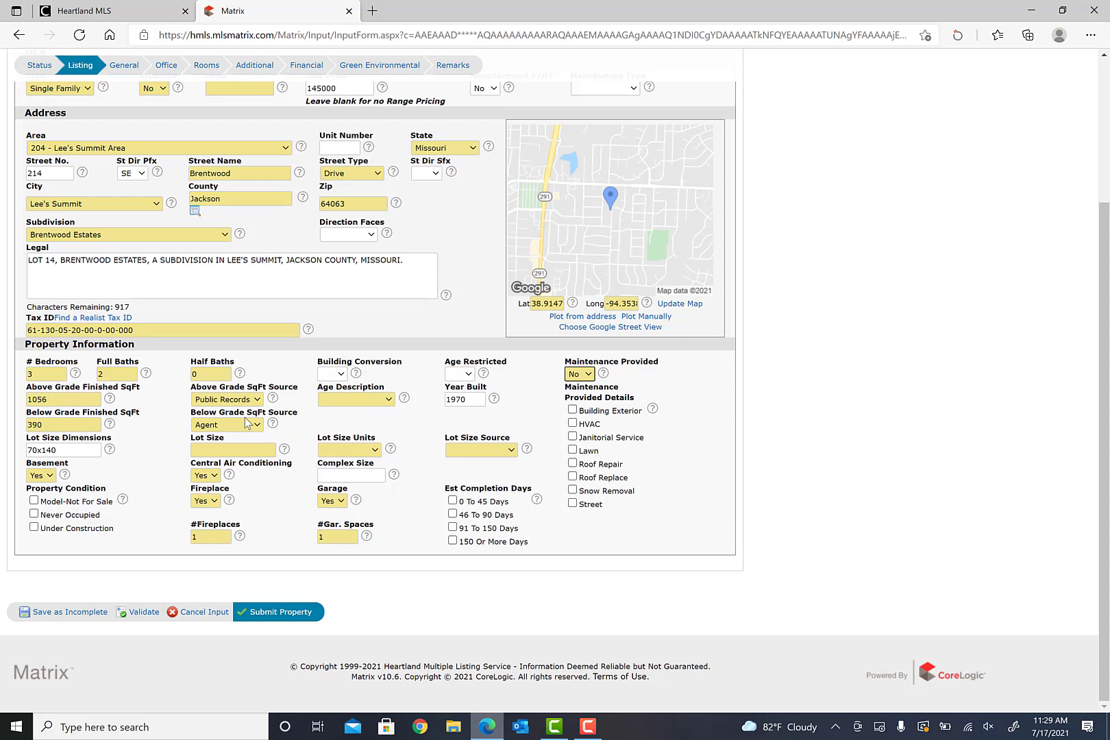
left_click(234, 450)
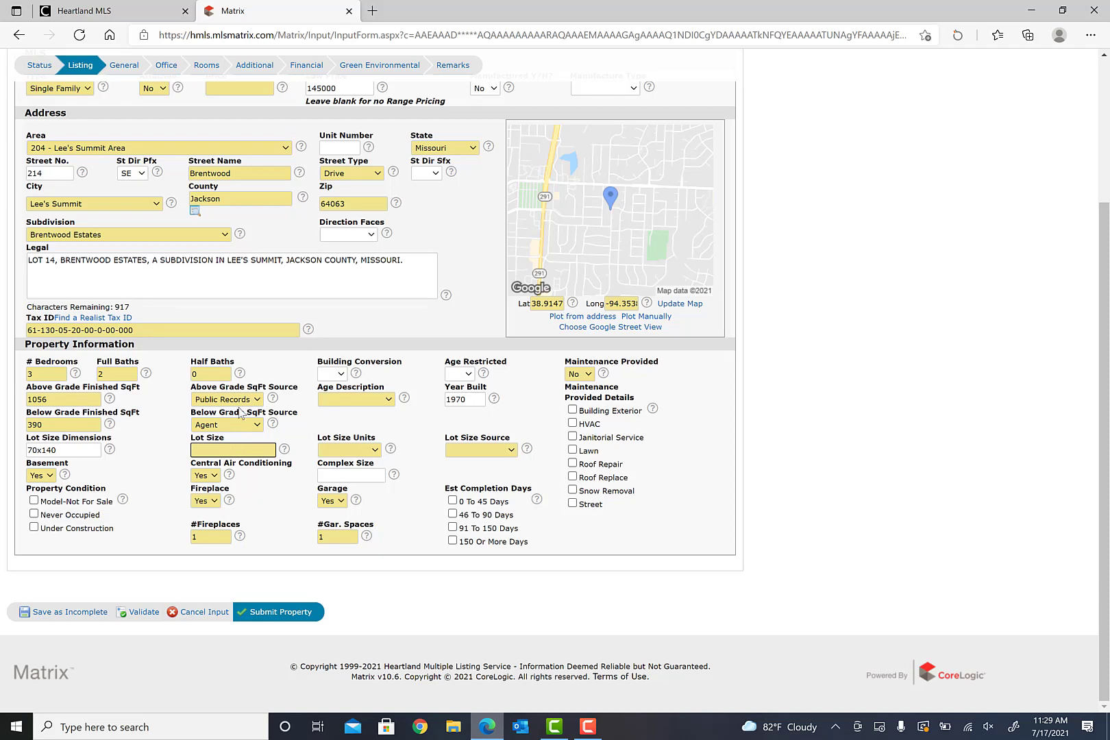
left_click(102, 11)
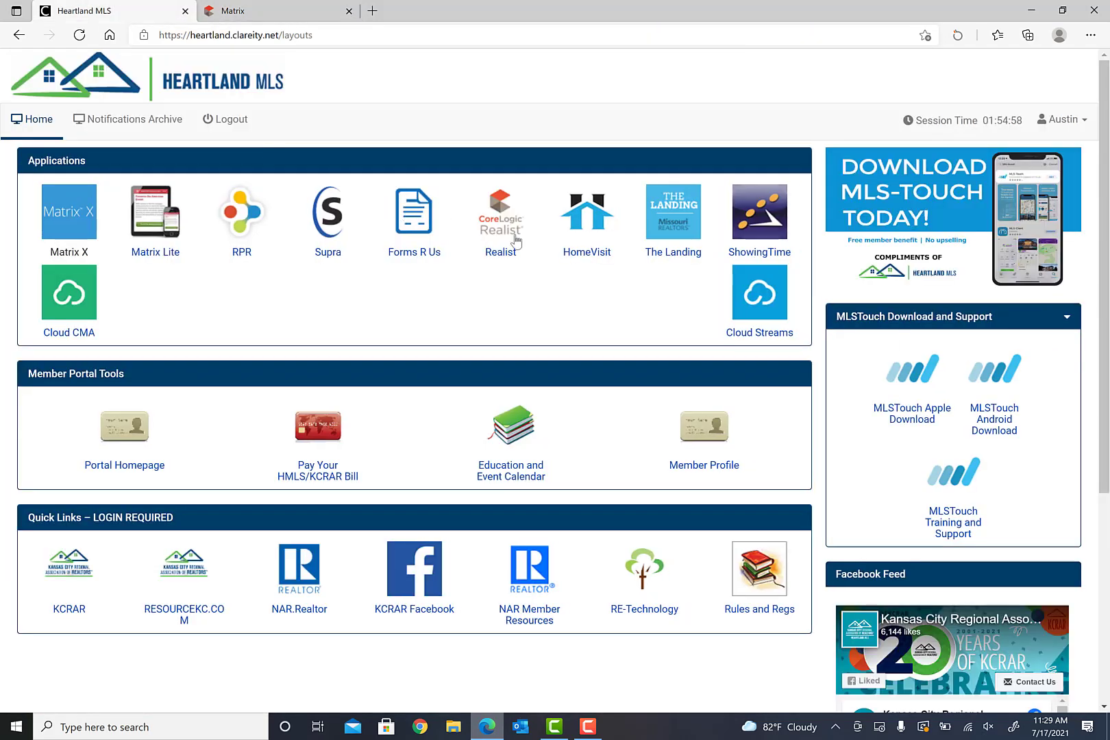
left_click(496, 221)
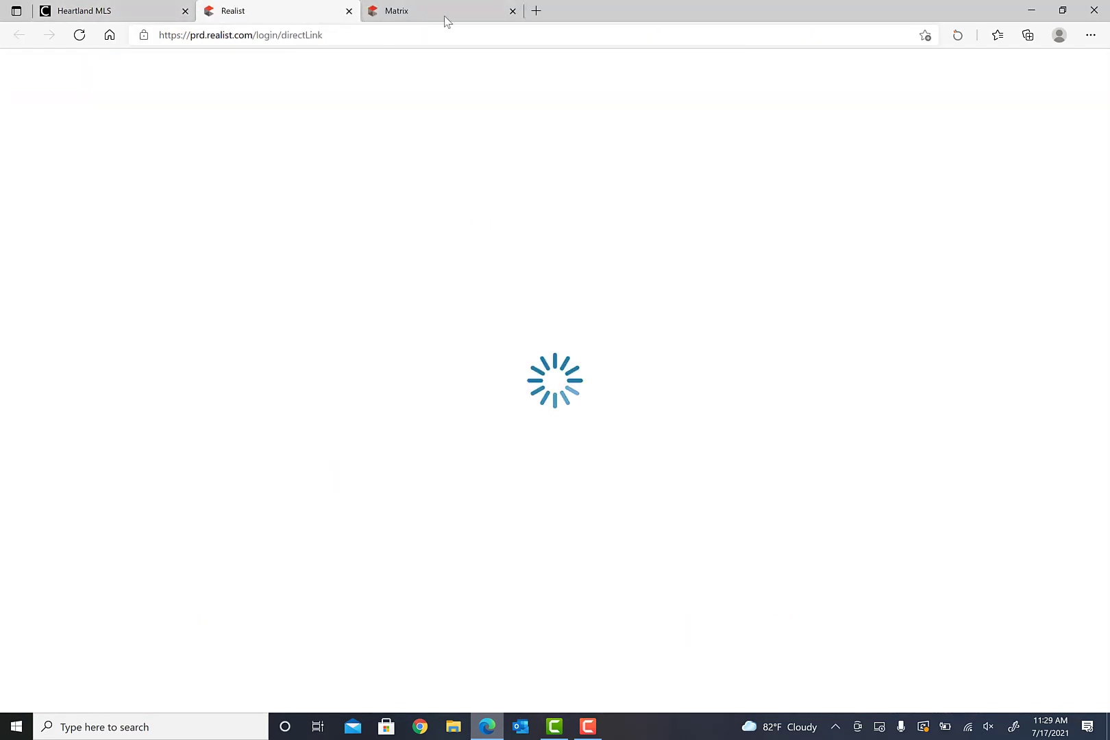
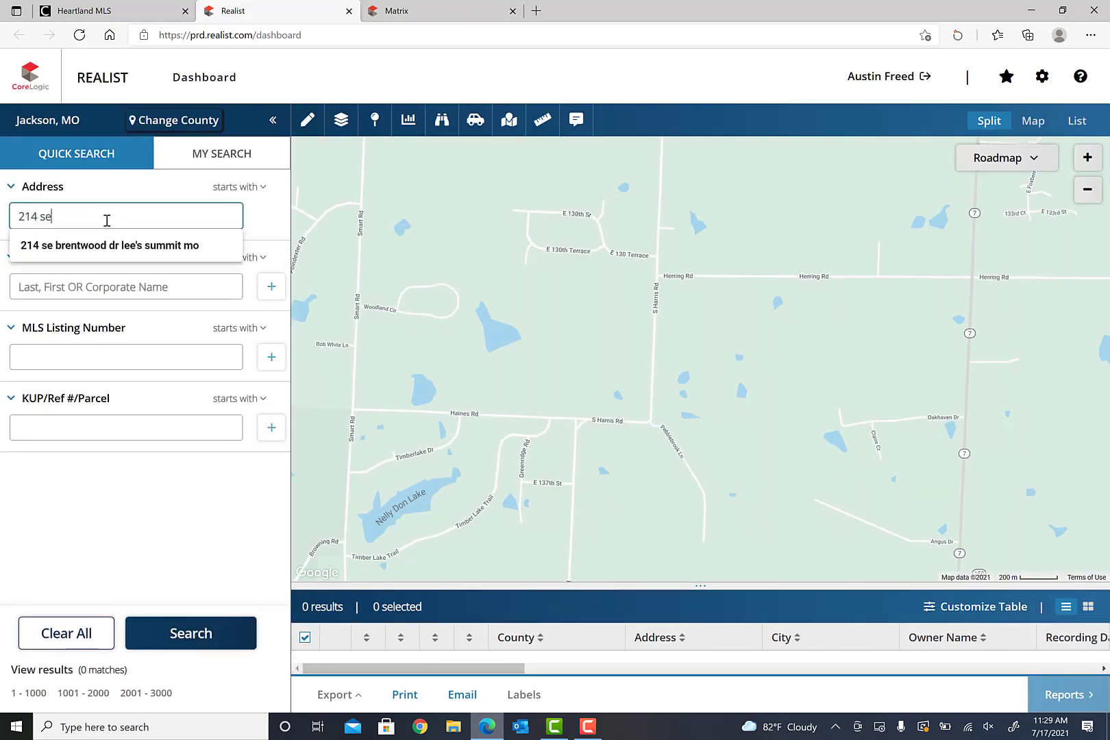
left_click(109, 245)
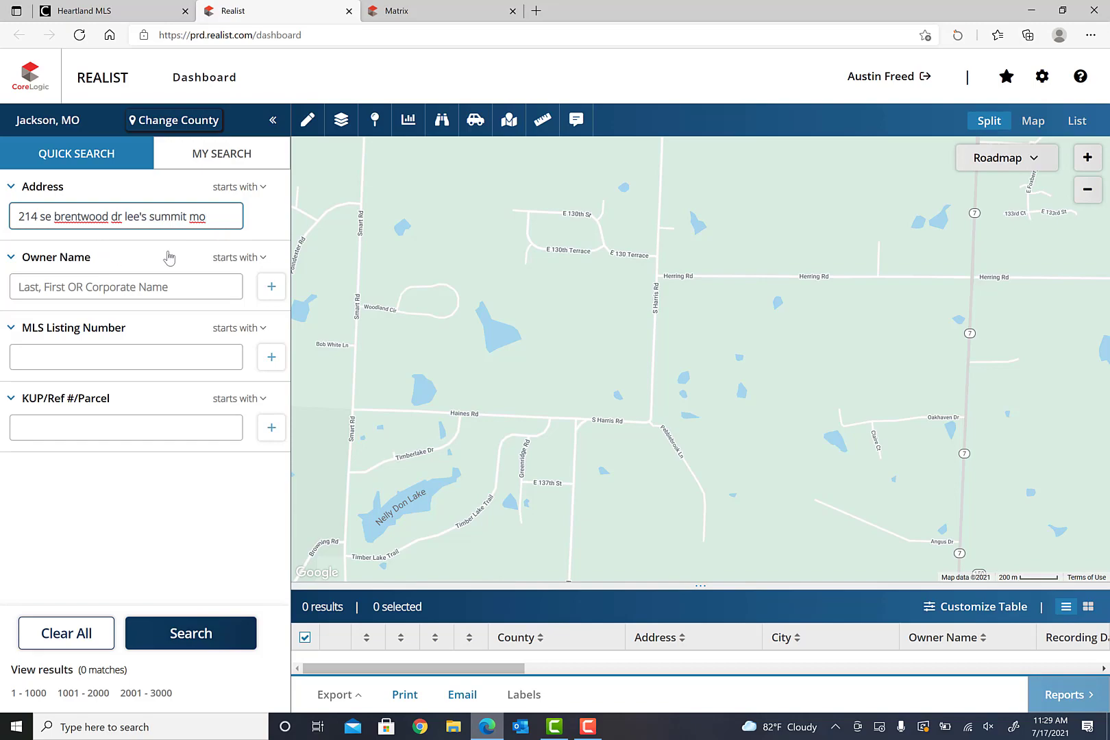
key("Return")
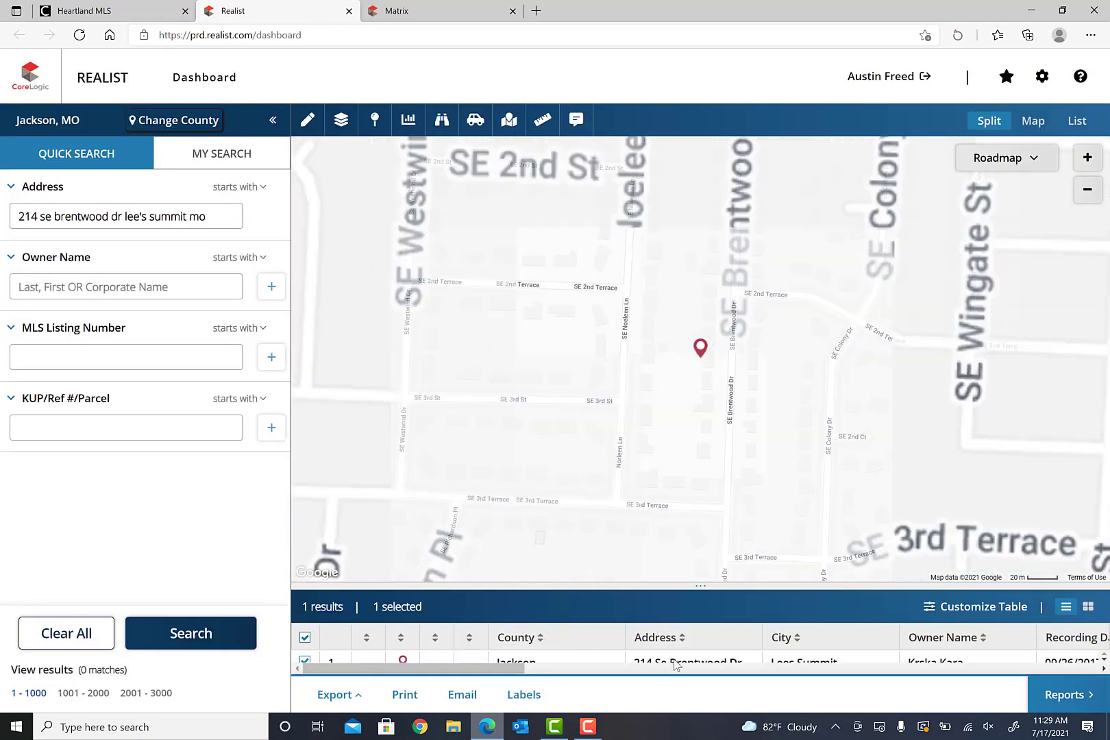
left_click(815, 350)
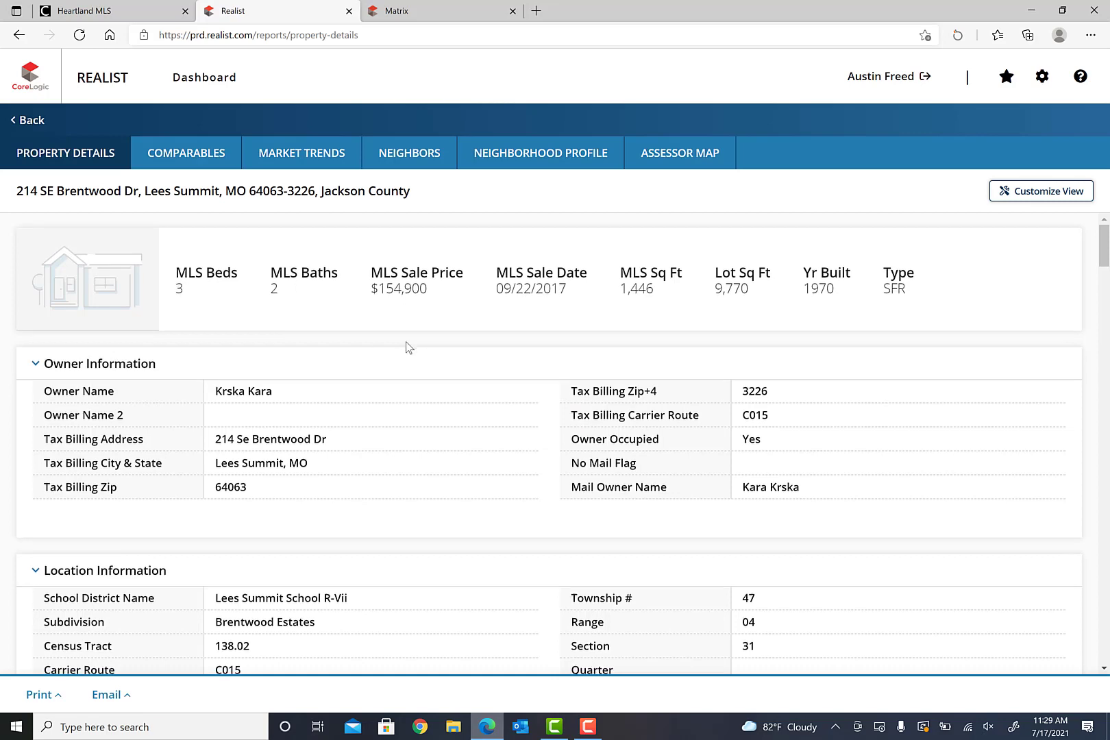
- Review the report's tax information and characteristics, including the 9,770 sq ft lot
scroll(406, 348, "down", 2)
scroll(407, 347, "down", 5)
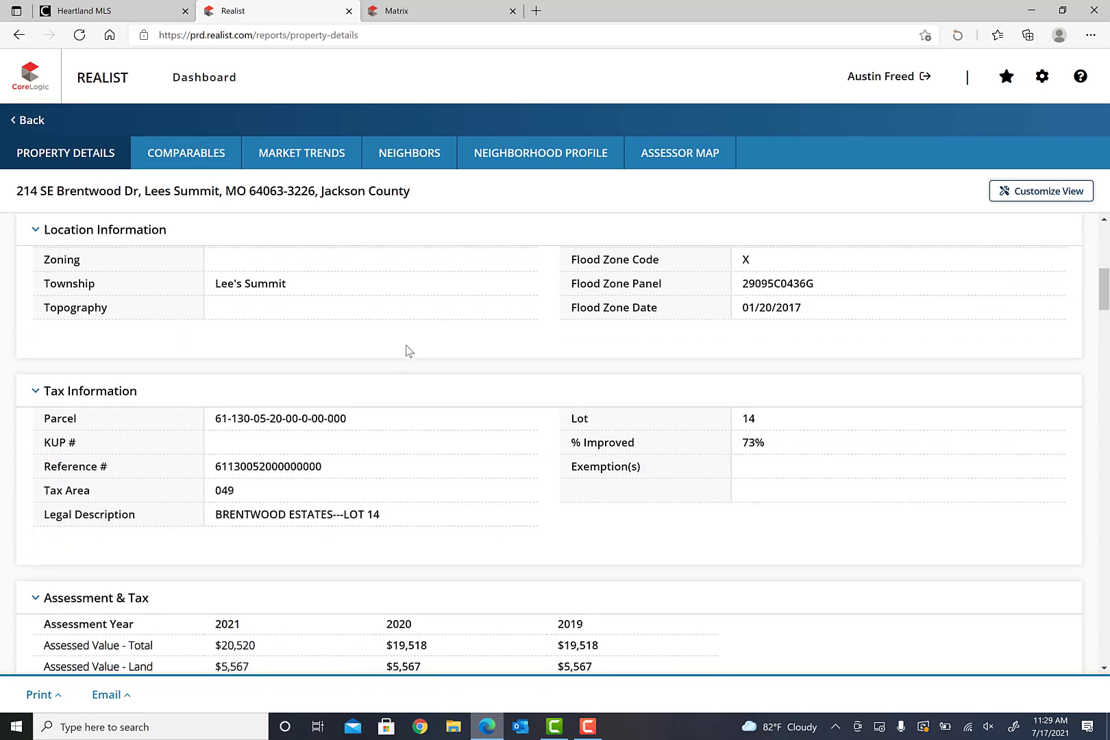
scroll(477, 527, "down", 1)
scroll(525, 461, "down", 6)
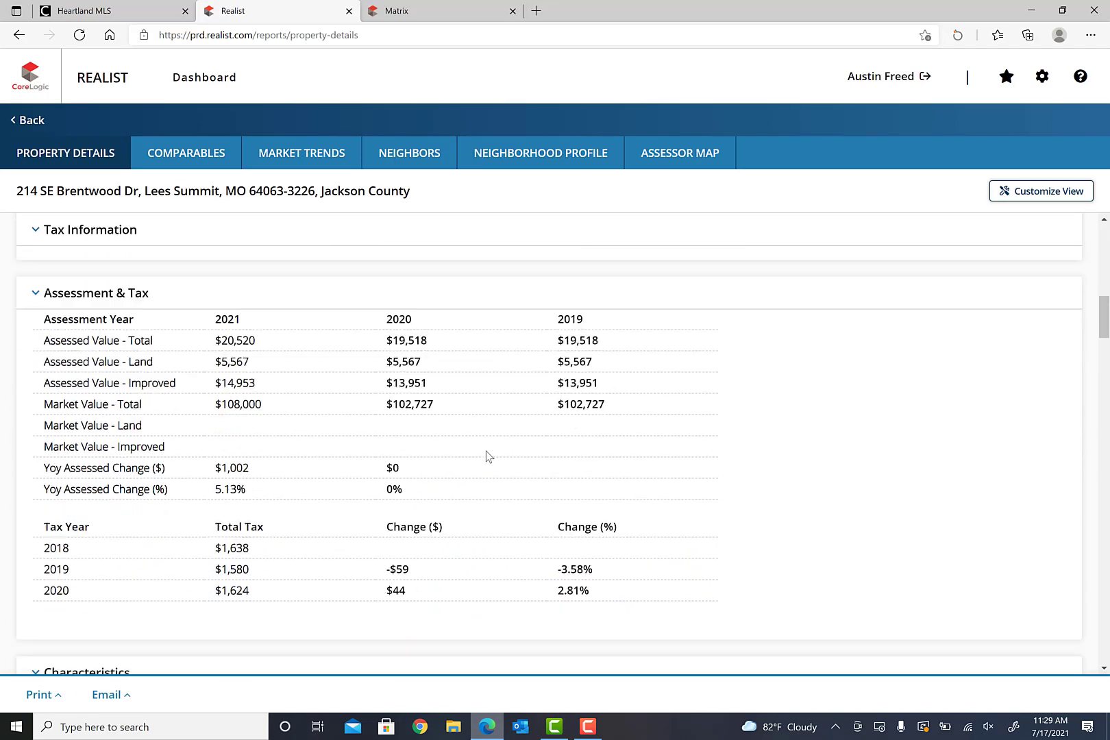
scroll(488, 452, "down", 12)
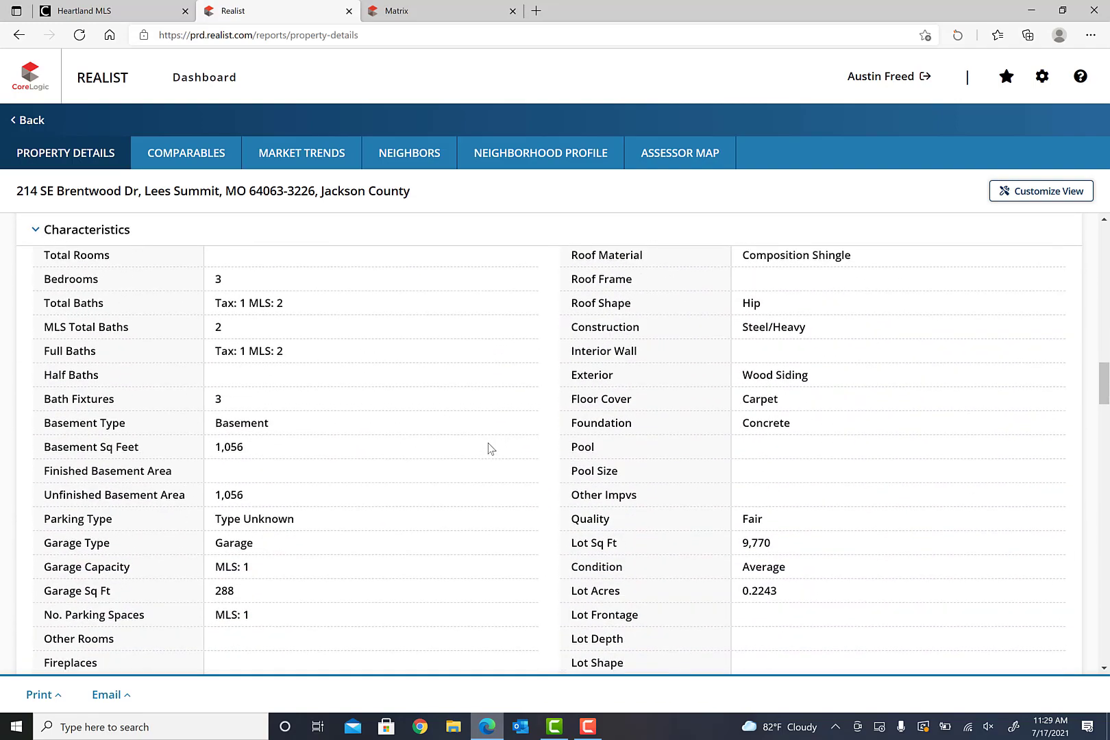
scroll(489, 448, "up", 2)
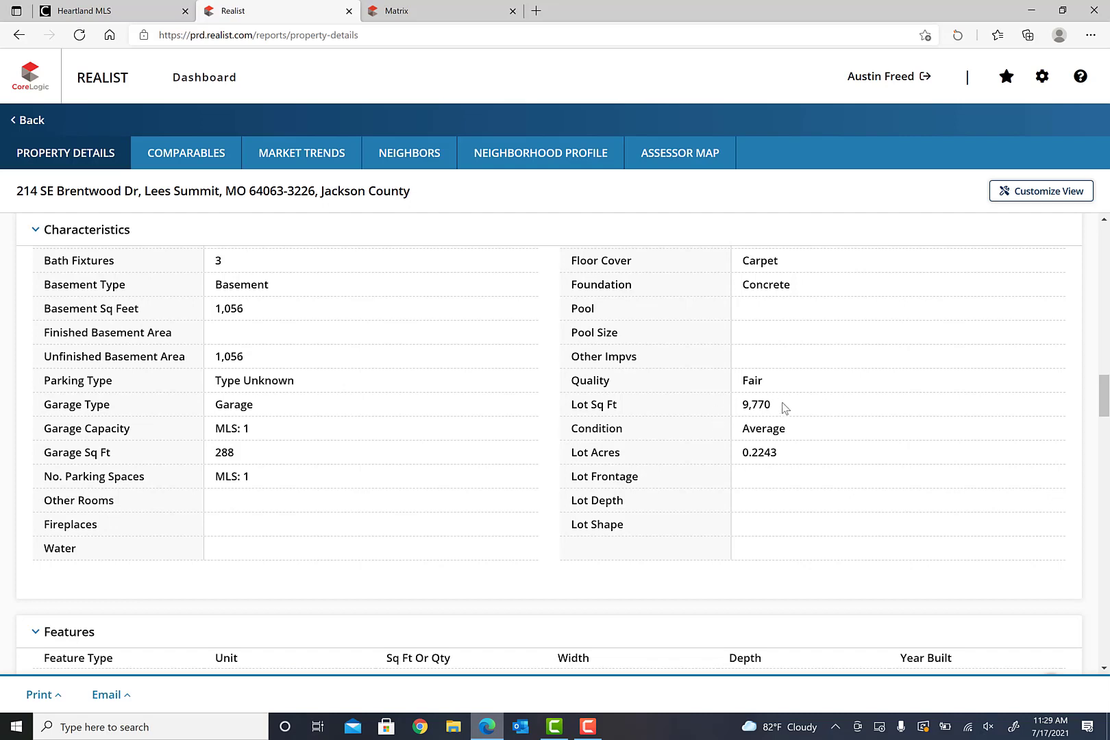
- Enter Lot Size 9770 in Square Feet, with Public Records as lot size source
left_click(426, 20)
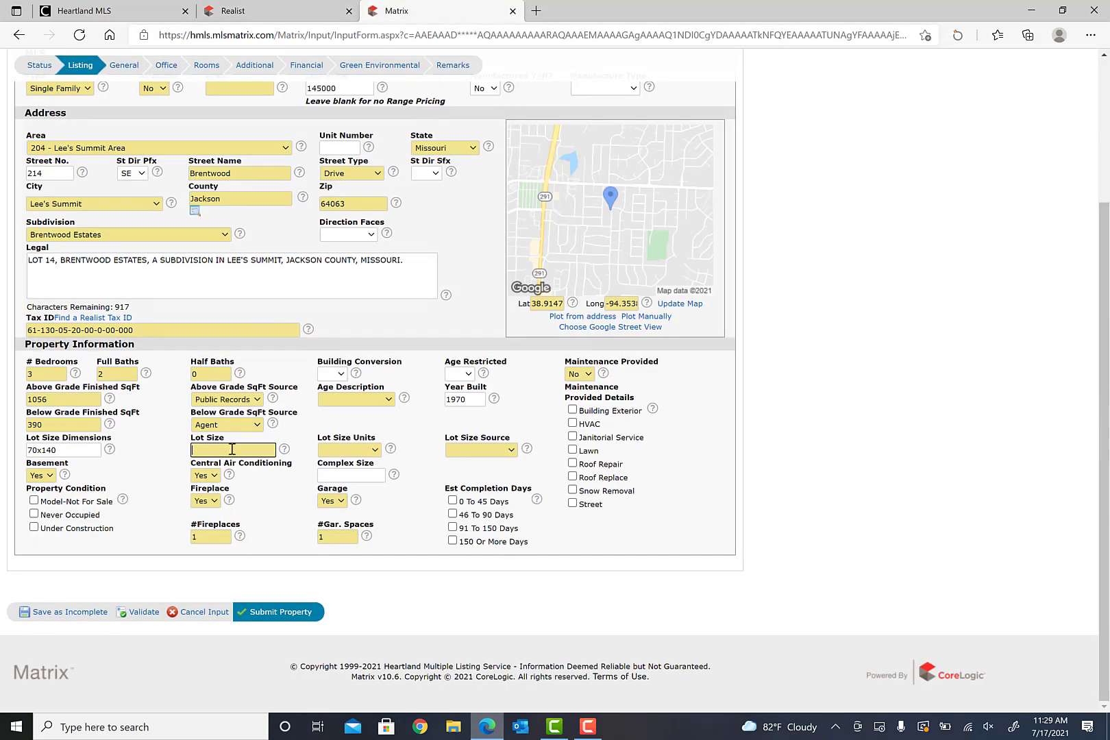
left_click(232, 450)
type("9770")
left_click(375, 450)
left_click(364, 494)
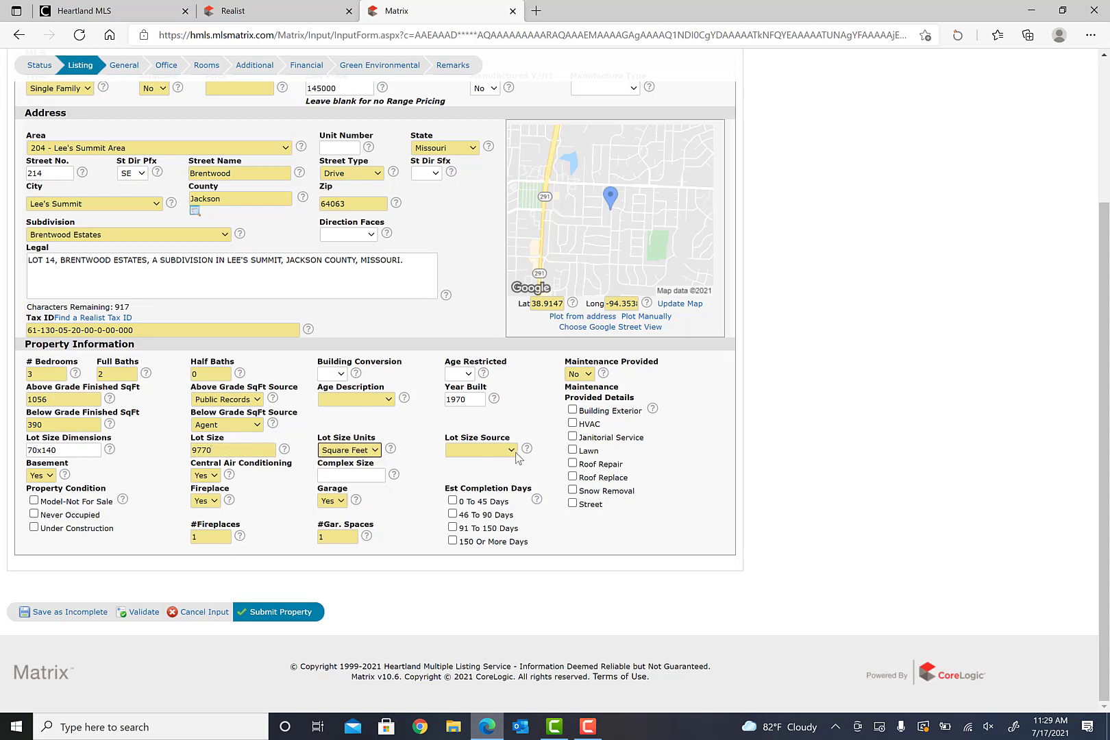
left_click(511, 449)
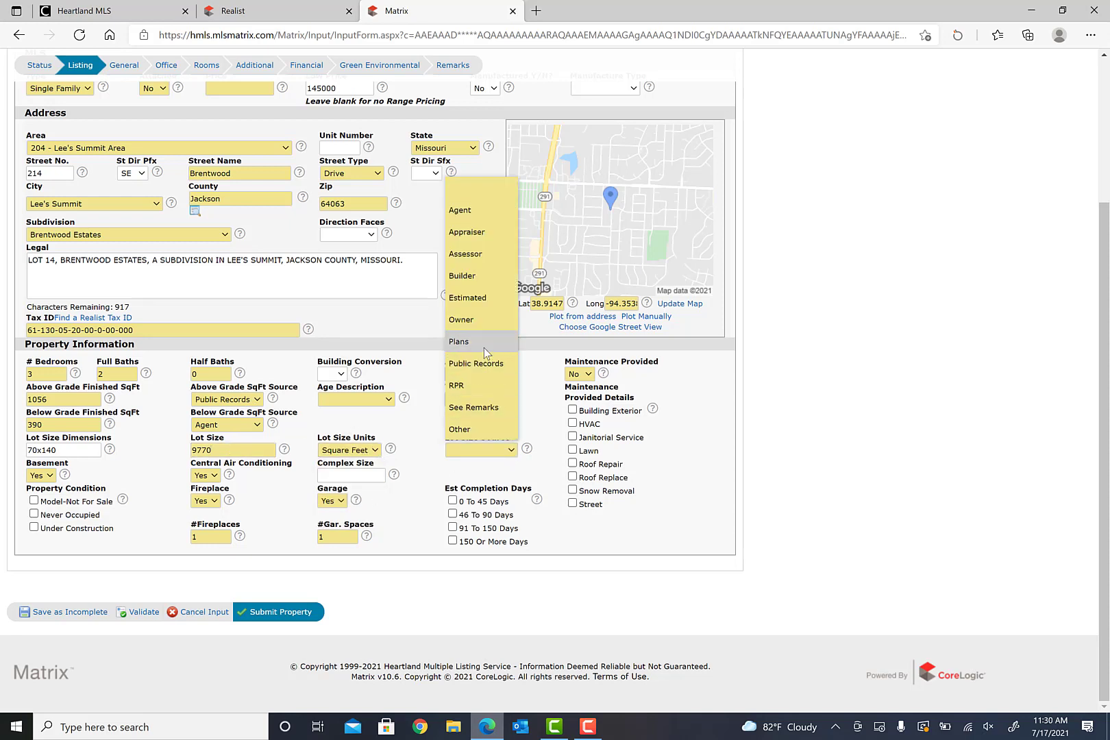
left_click(479, 367)
left_click(520, 468)
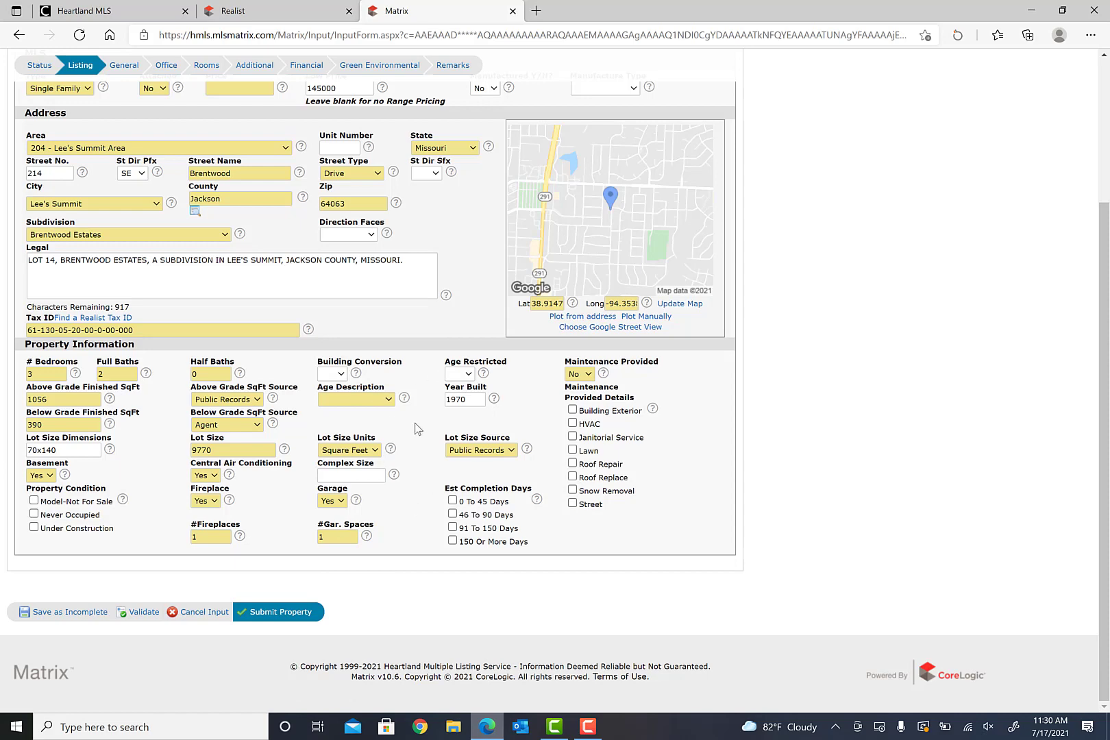
scroll(419, 430, "up", 2)
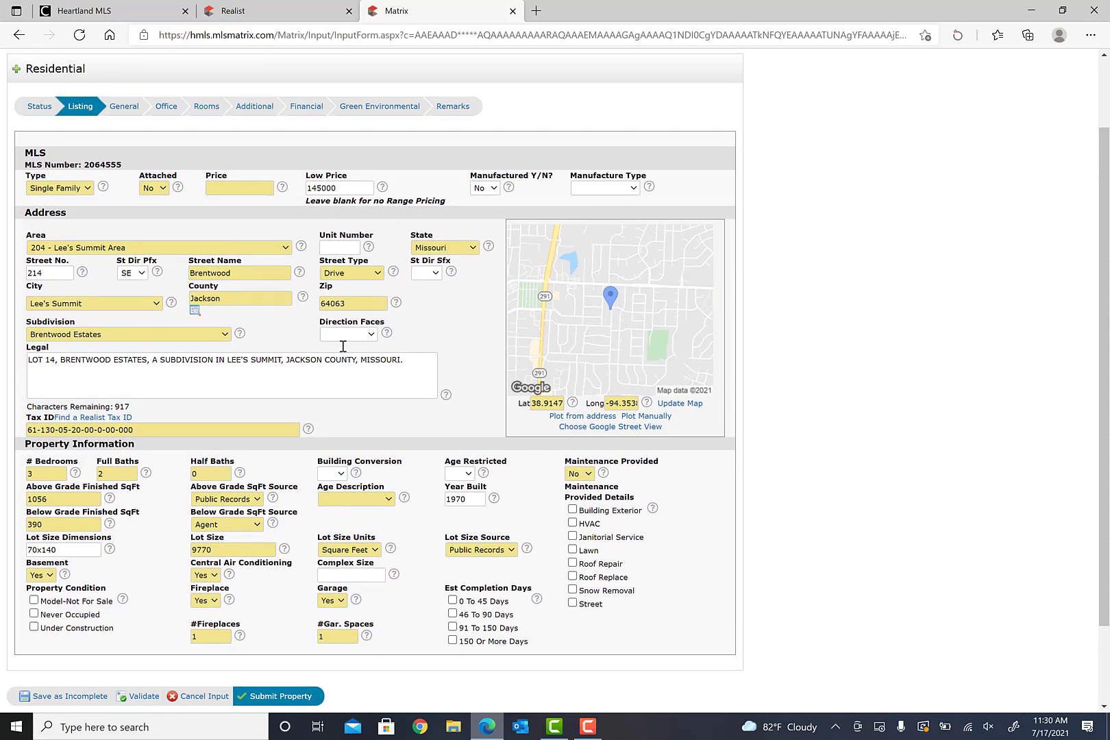
- In the General features, check Formal dining and Tile Floors
left_click(122, 110)
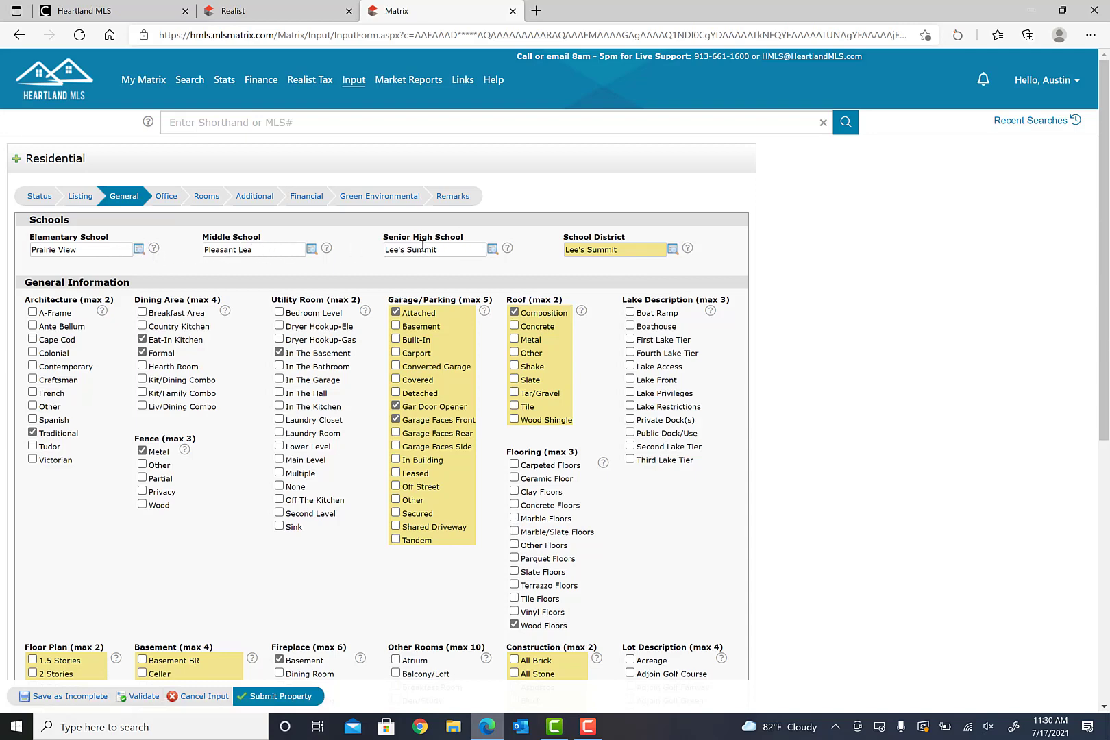
scroll(215, 301, "down", 1)
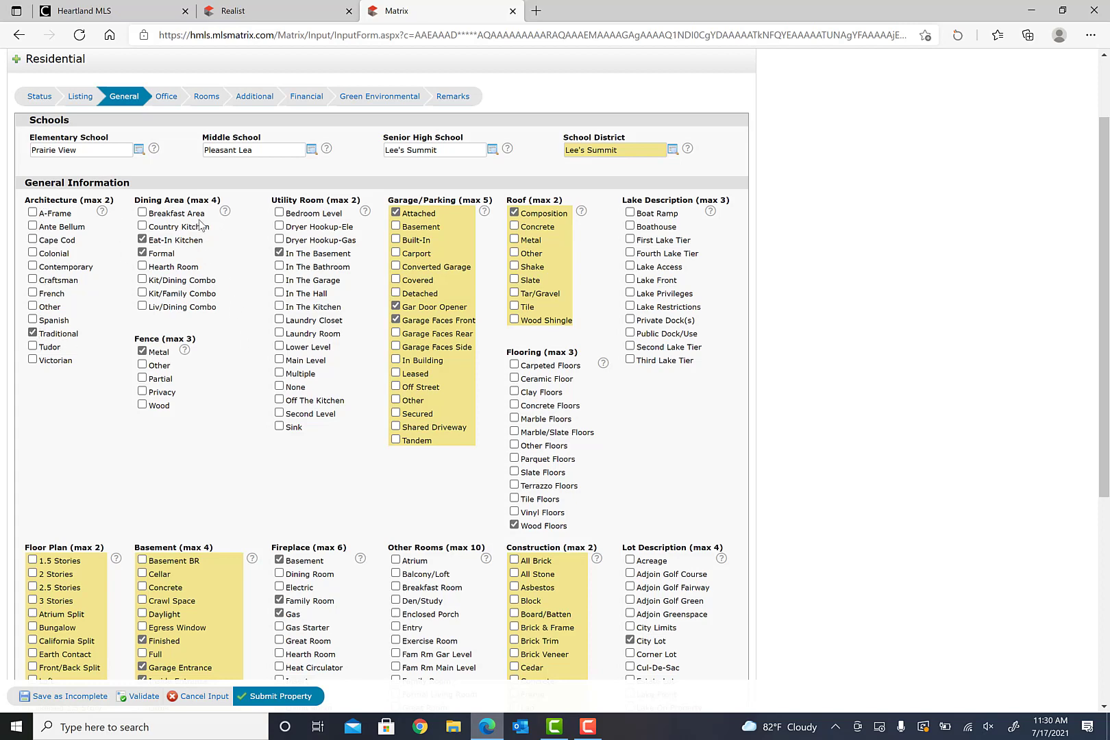
left_click(142, 252)
left_click(514, 499)
scroll(649, 431, "down", 3)
scroll(648, 428, "down", 2)
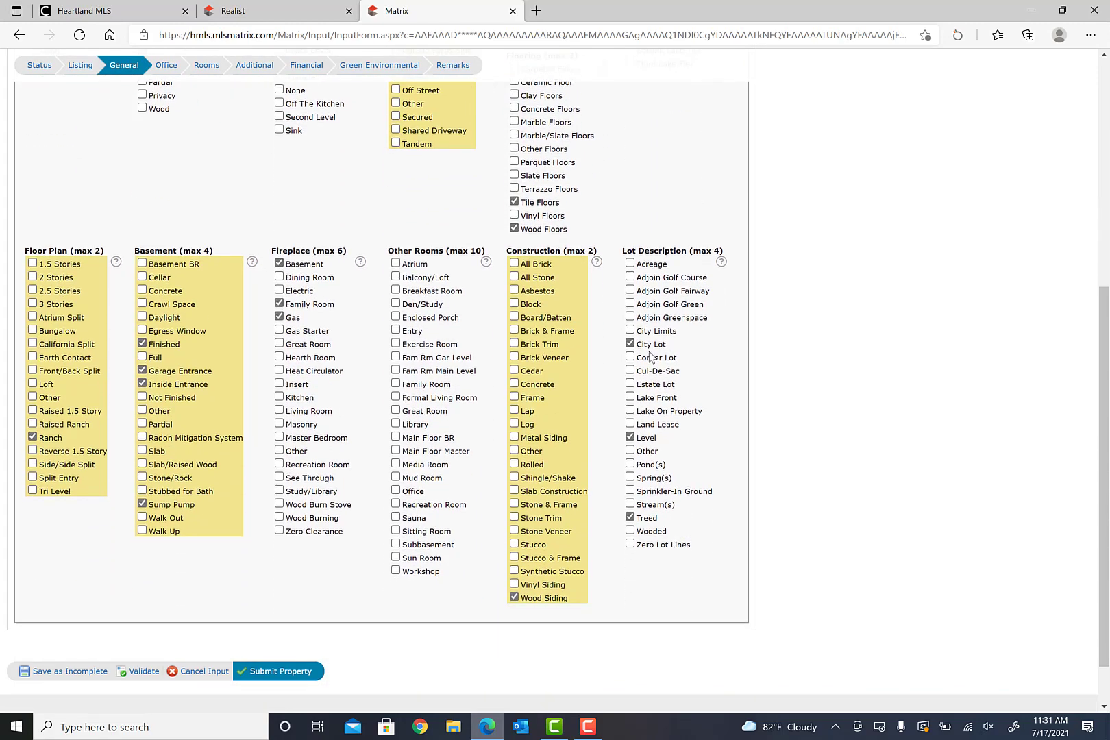
scroll(538, 175, "up", 2)
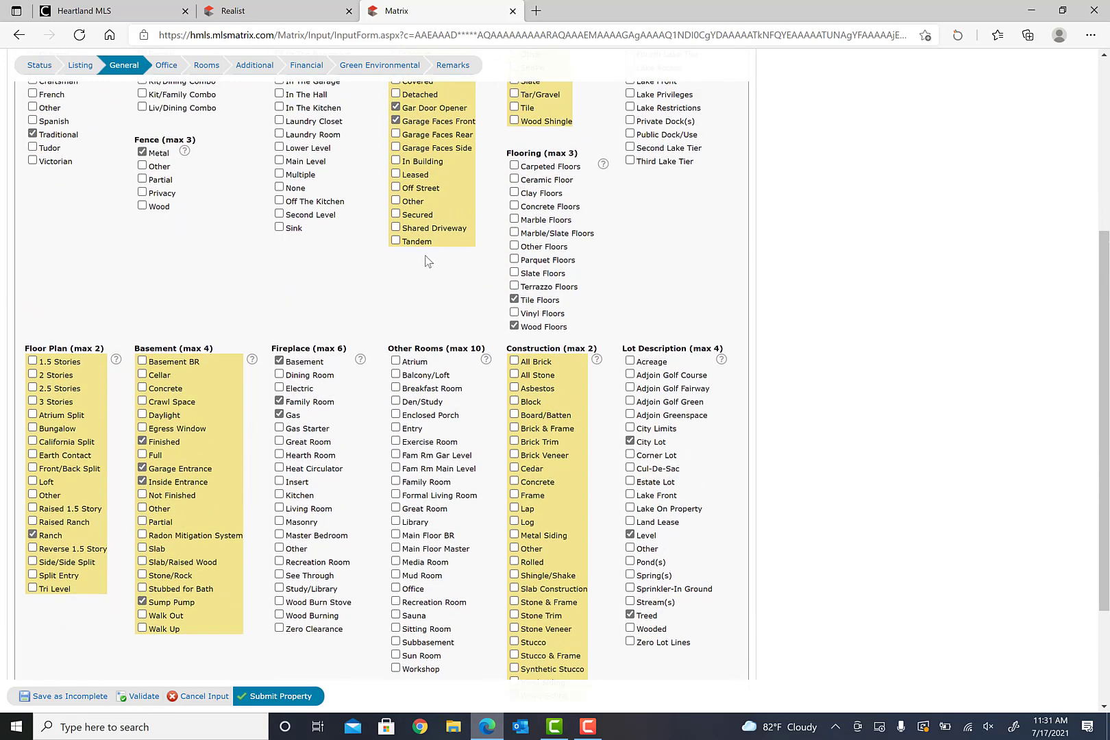
scroll(426, 260, "down", 2)
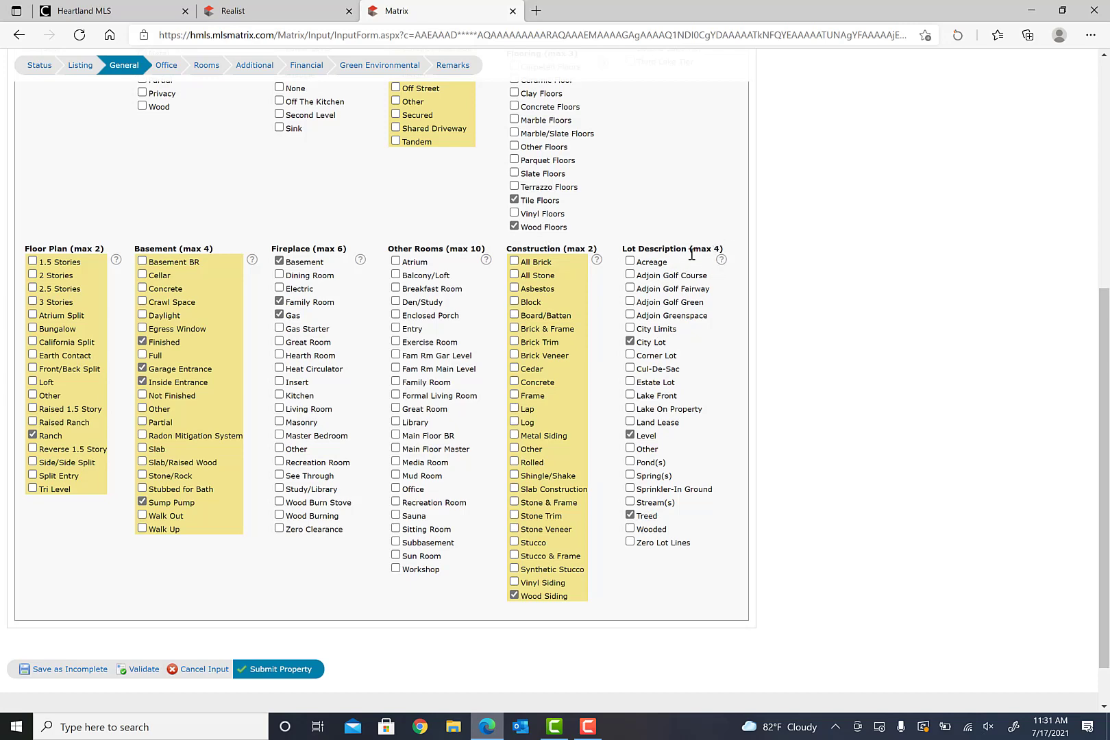
scroll(319, 288, "up", 6)
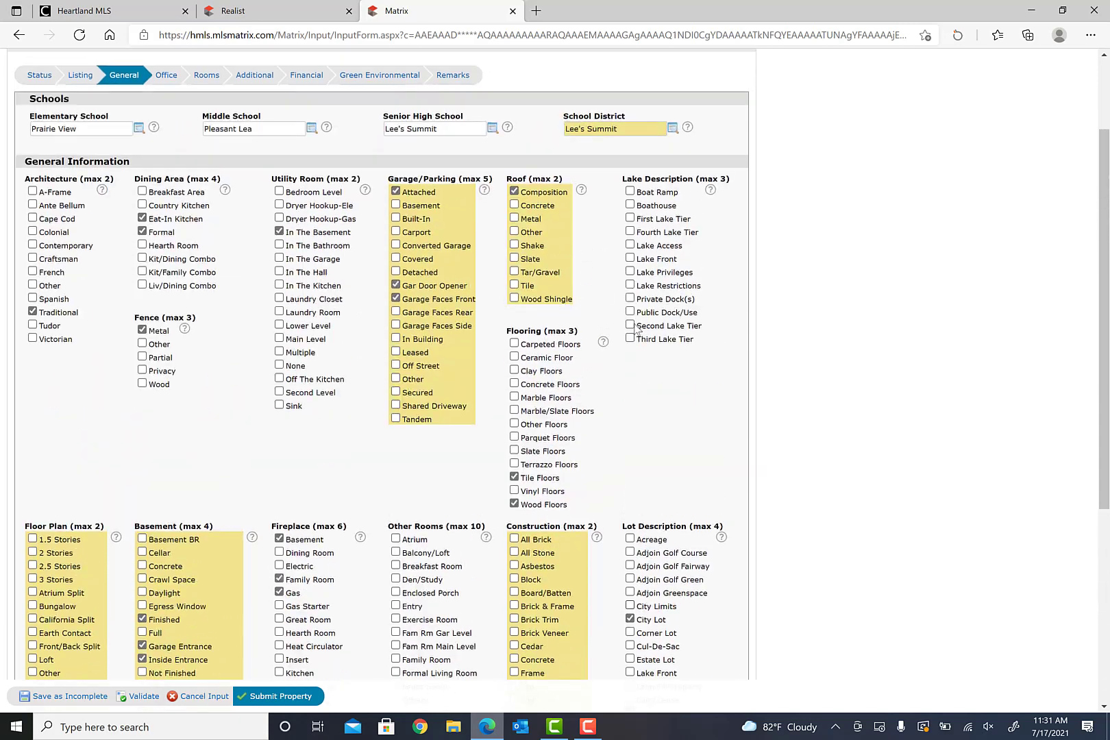
left_click(166, 195)
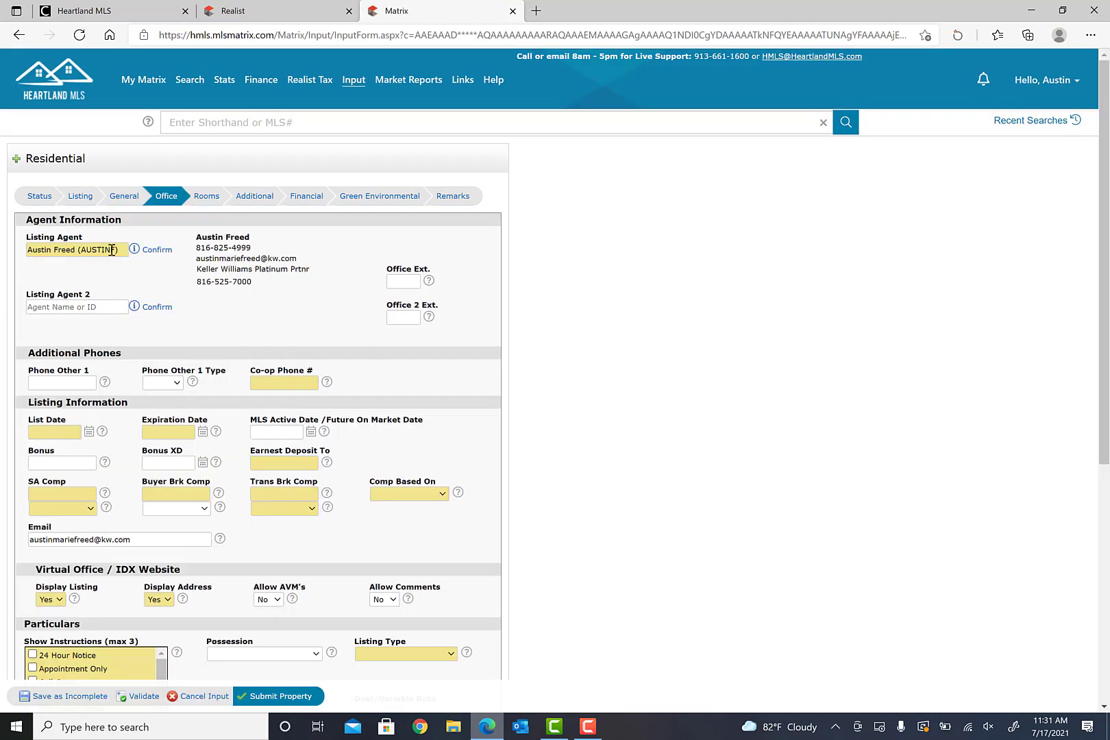
- Set the List Date to 07/18/2021 from the calendar
left_click(280, 381)
scroll(381, 386, "down", 2)
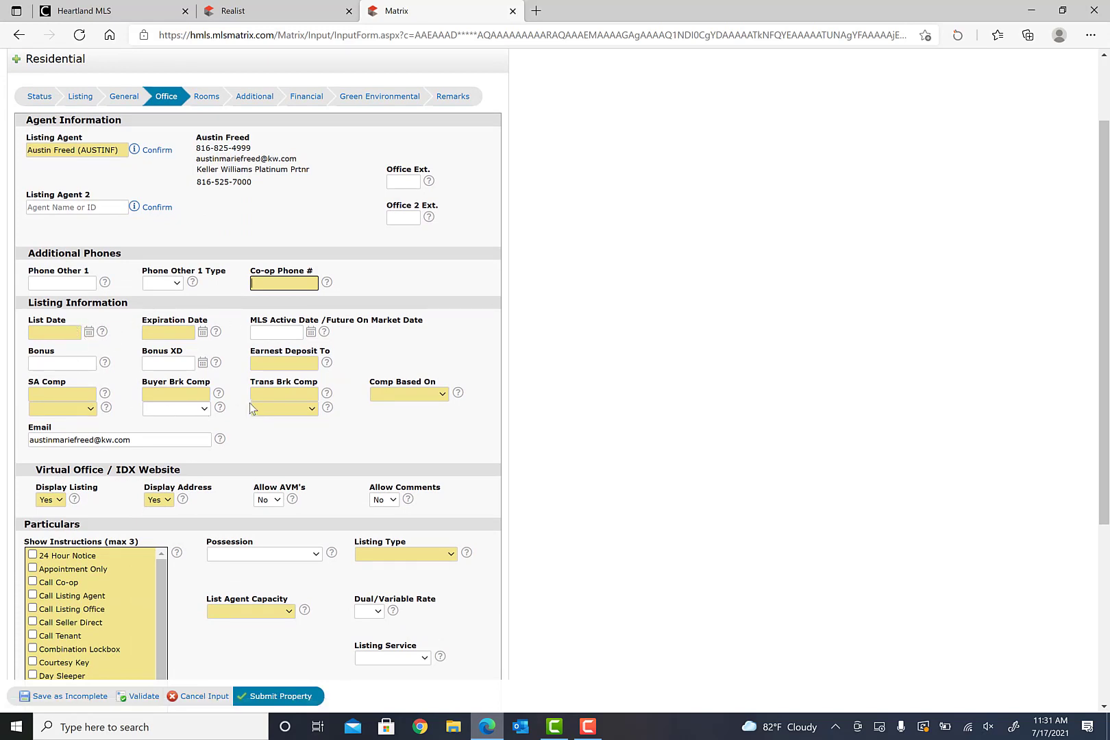
left_click(88, 334)
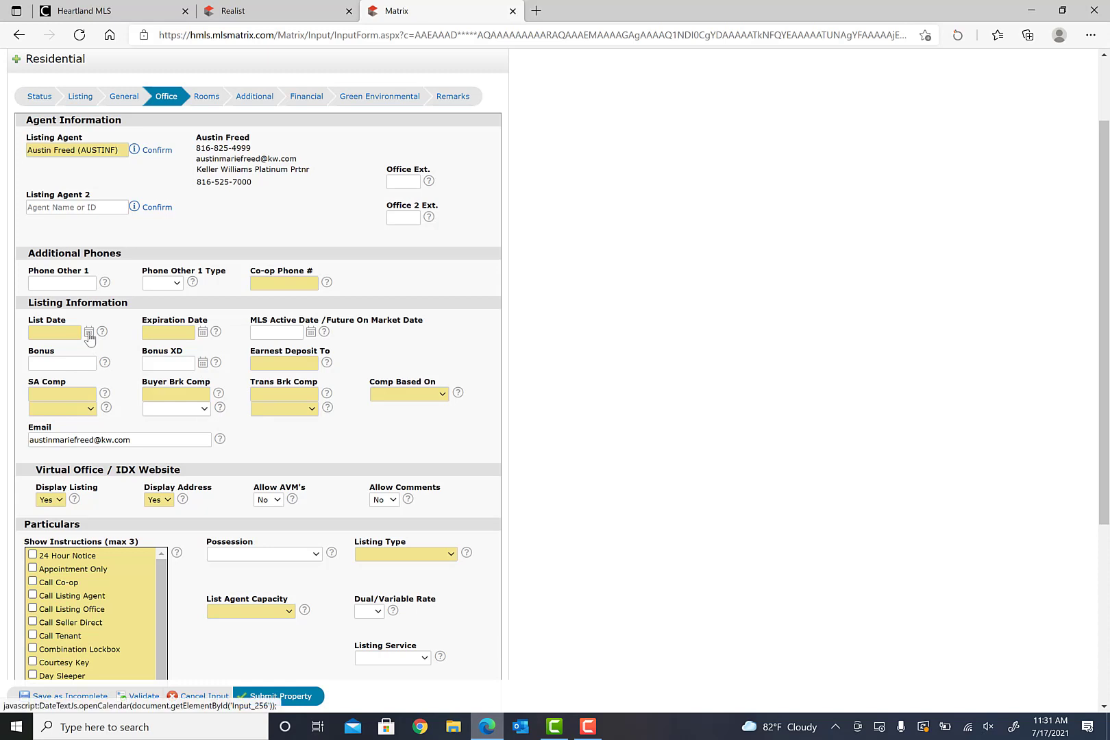
left_click(41, 432)
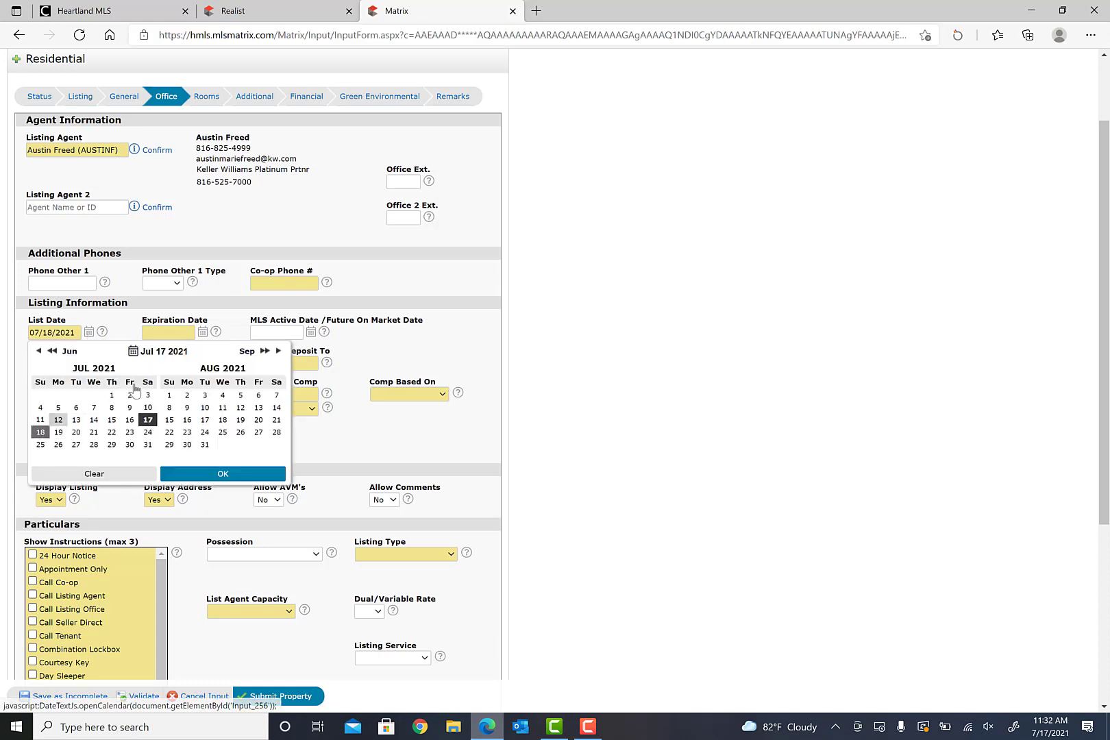
- Set the Expiration Date to 10/18/2021 from the calendar
left_click(202, 331)
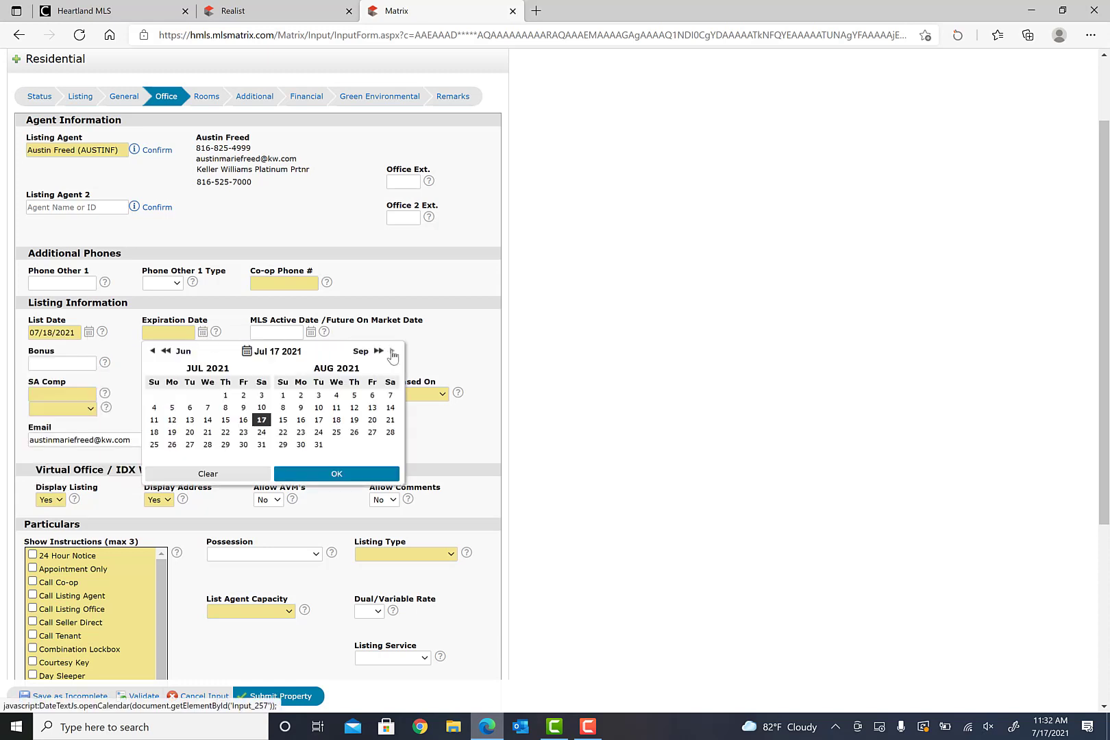
left_click(392, 351)
left_click(392, 351)
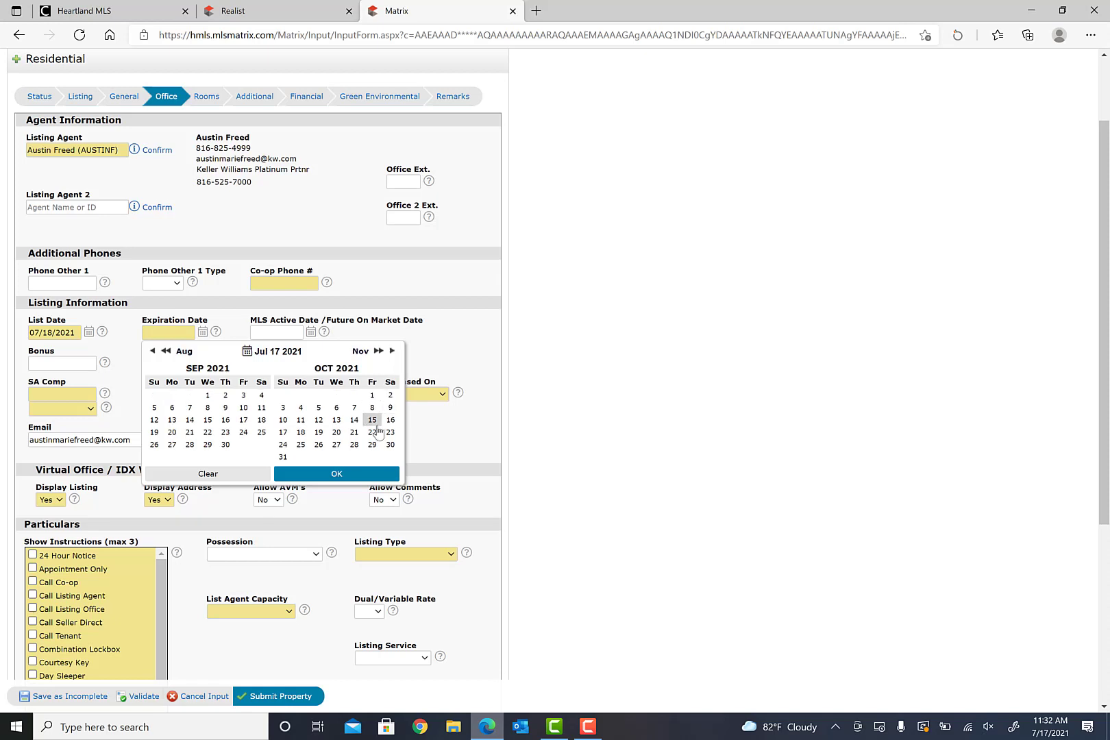
left_click(300, 431)
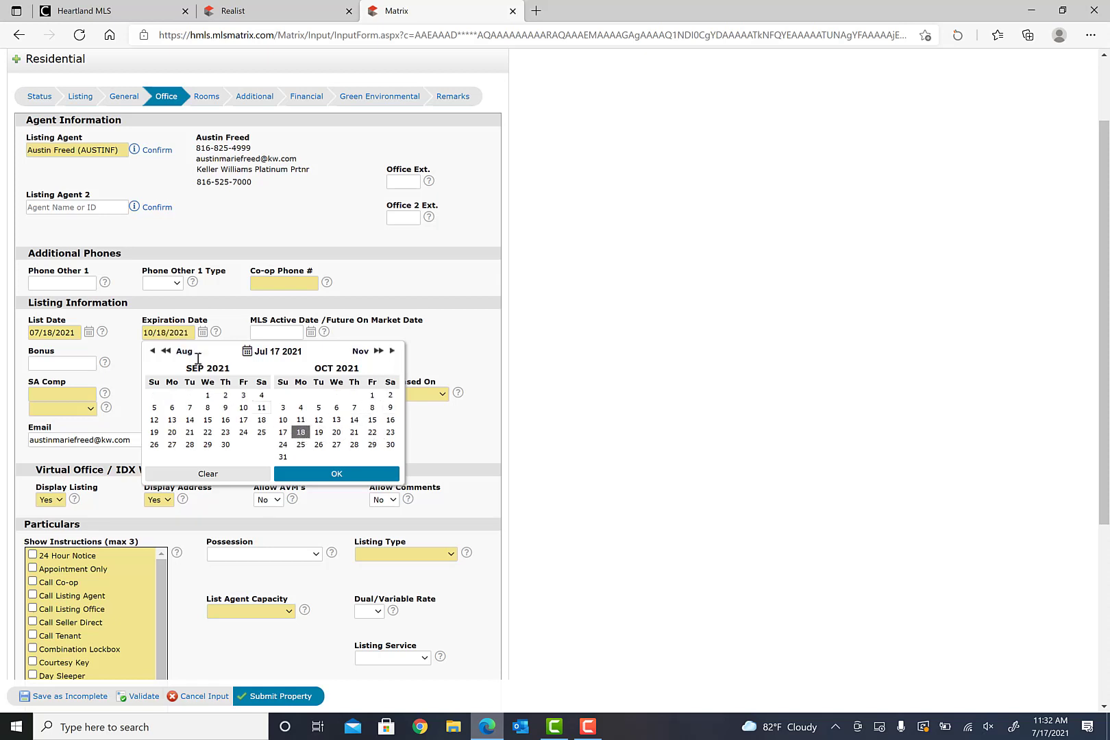
left_click(457, 333)
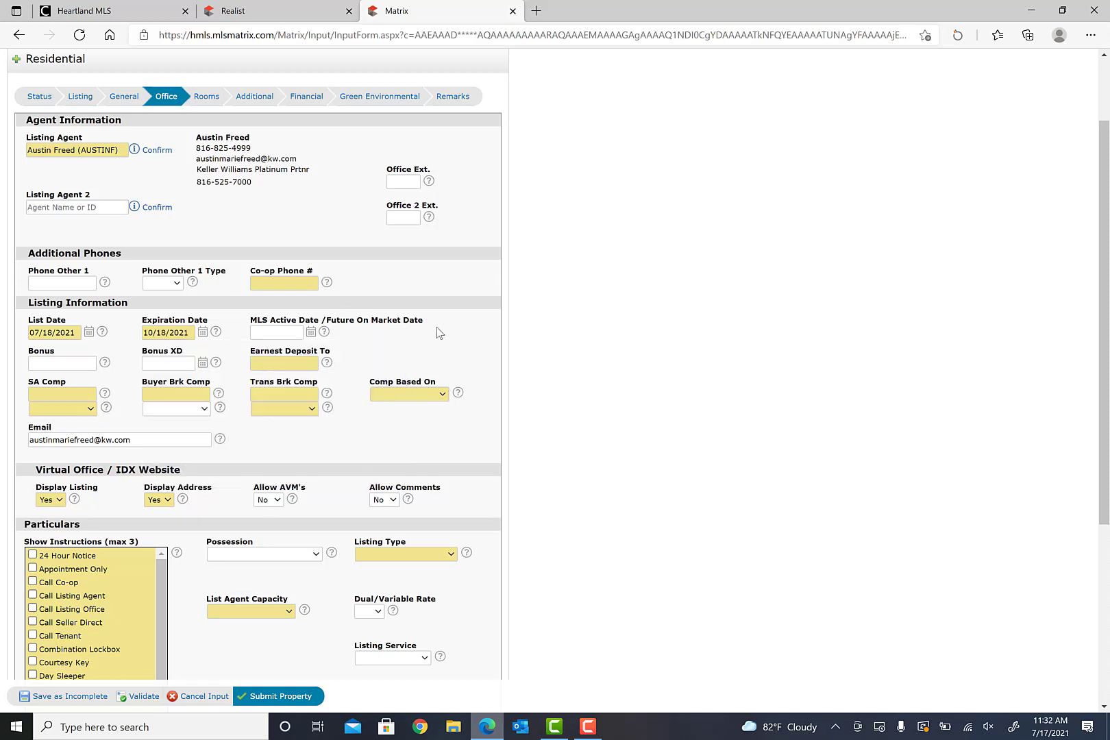
left_click(261, 361)
- Enter 'Secuirtyty 1 st Title' and set the SA Comp unit to percent
type("Secuirt")
type("y")
type("ty 1 ")
type("st Title")
left_click(54, 392)
left_click(91, 411)
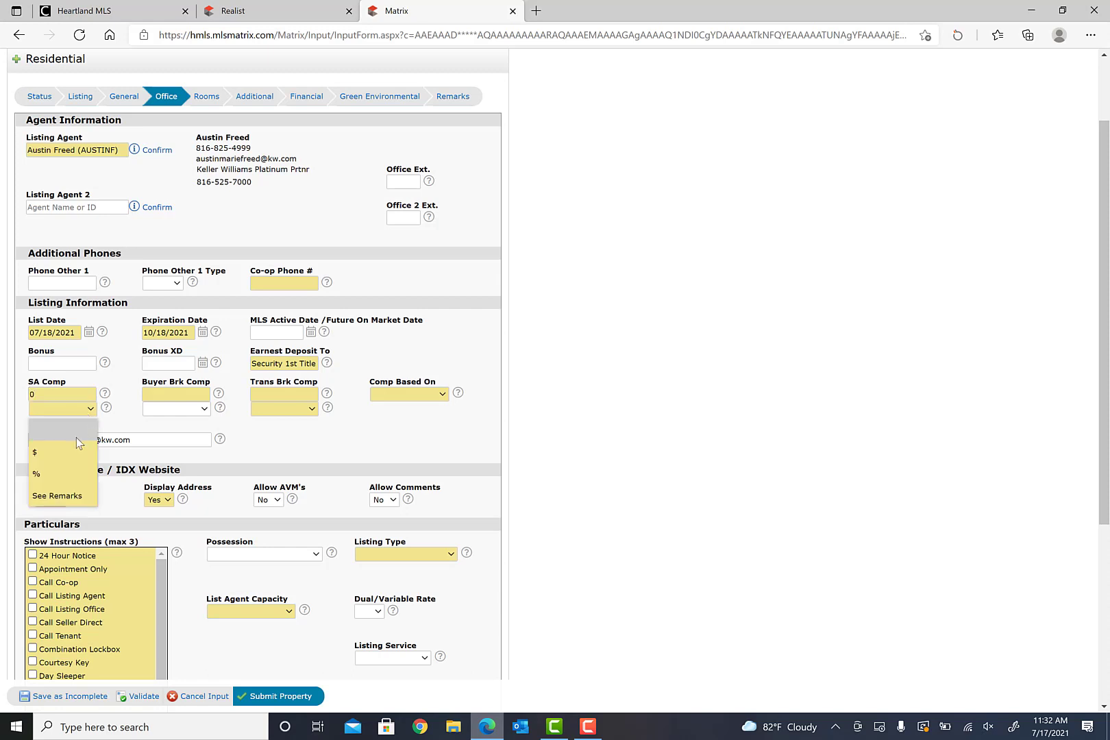
left_click(61, 473)
- Set Buyer Brk Comp and Trans Brk Comp each to 3 %
left_click(186, 394)
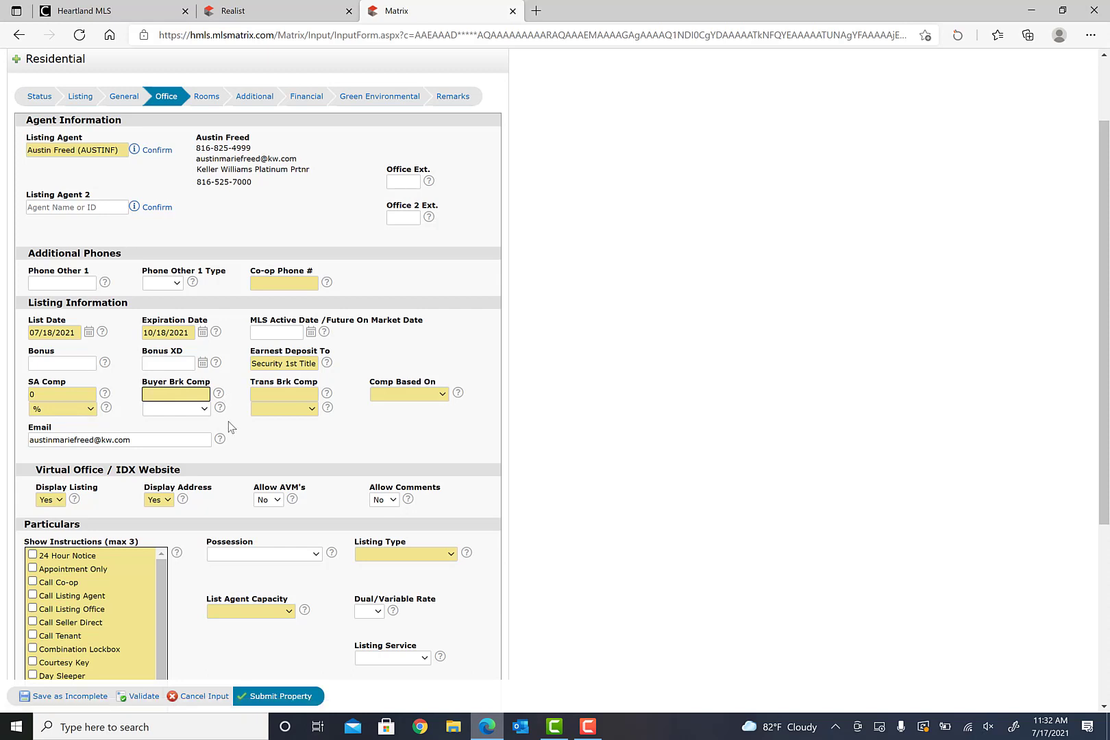
type("3")
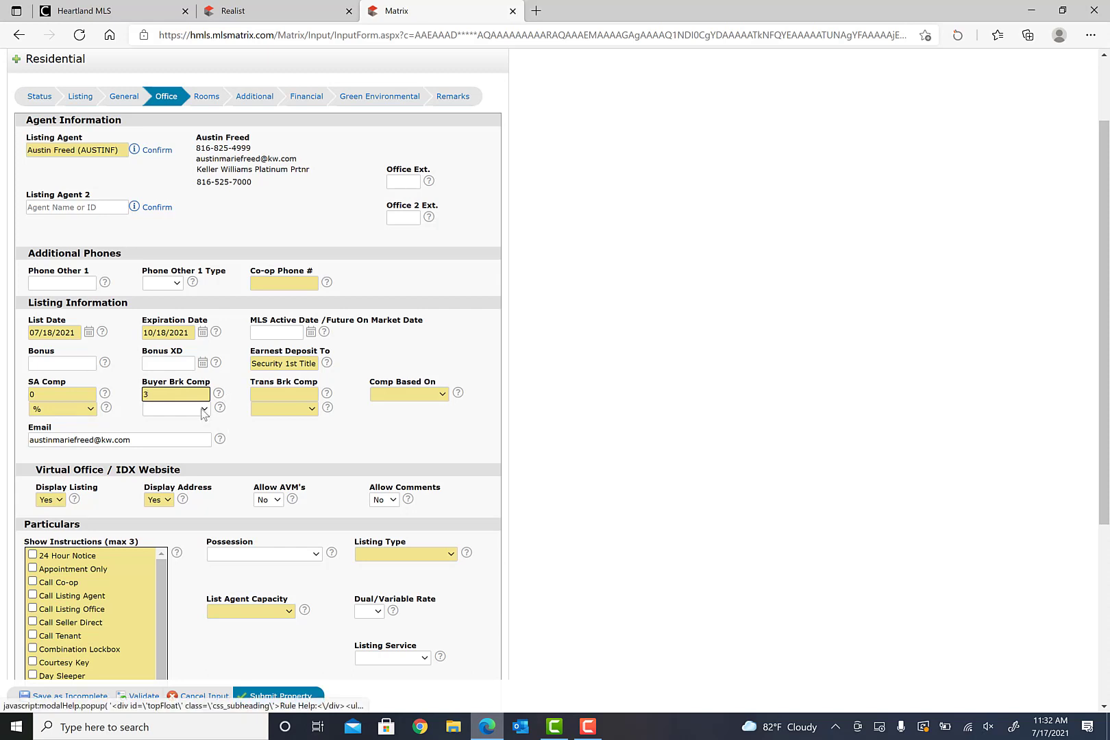
left_click(203, 409)
left_click(171, 472)
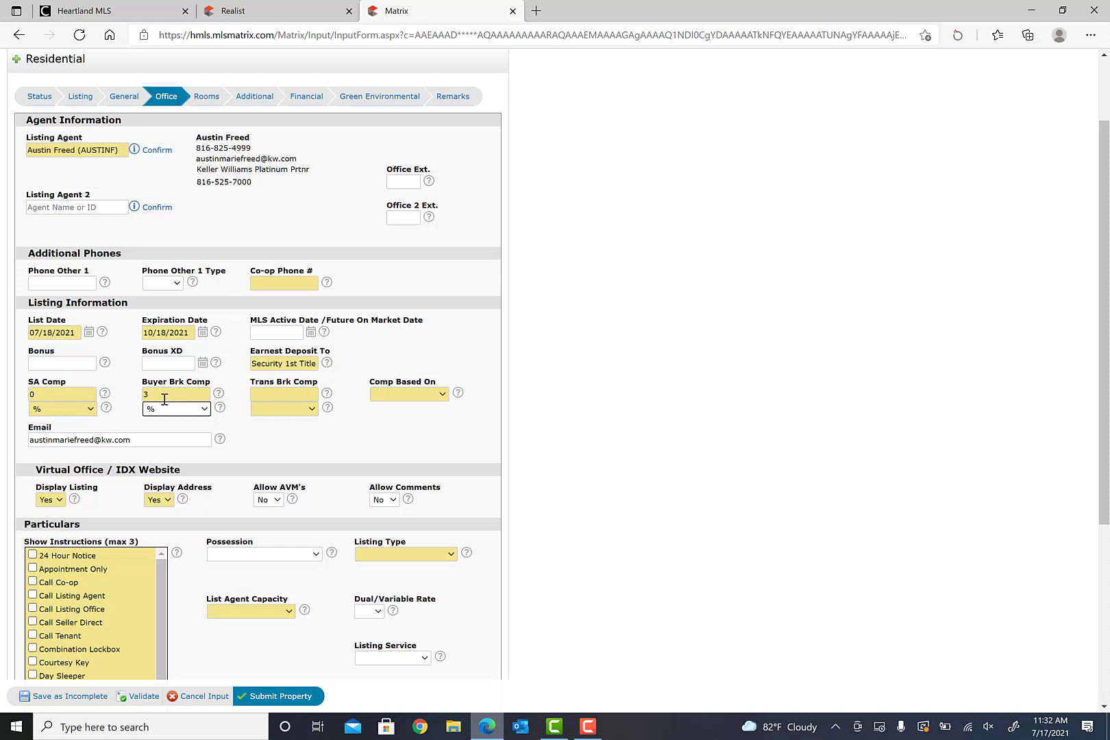
left_click(293, 395)
type("3")
left_click(308, 411)
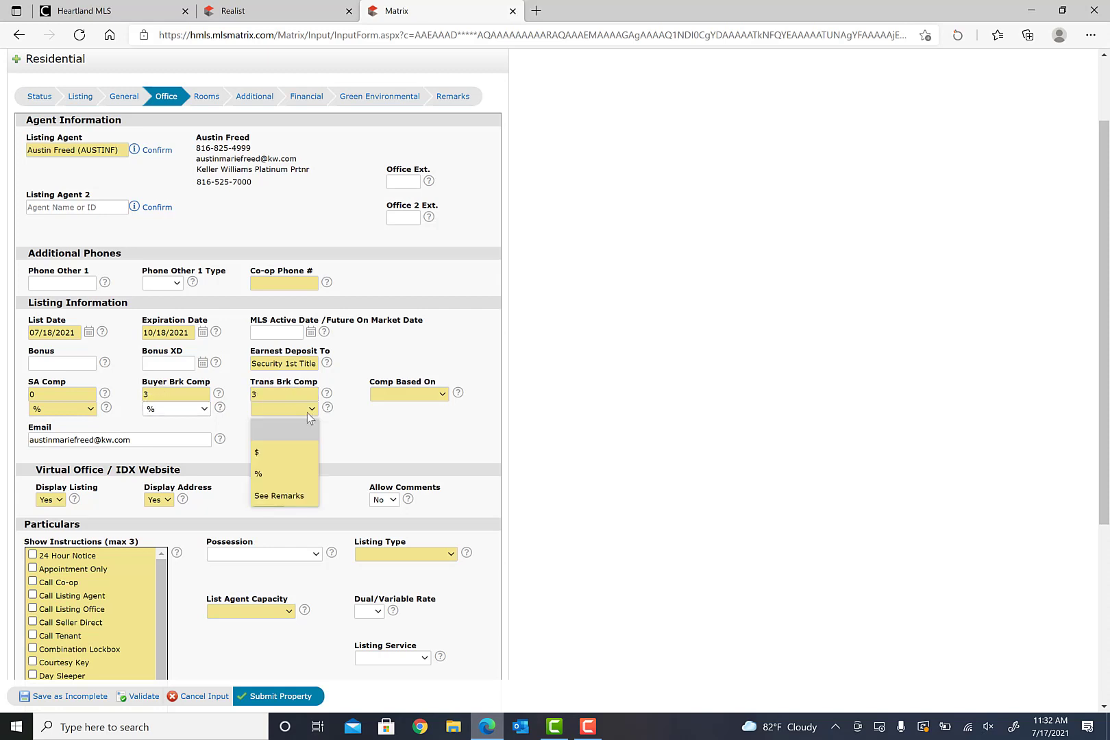
left_click(281, 471)
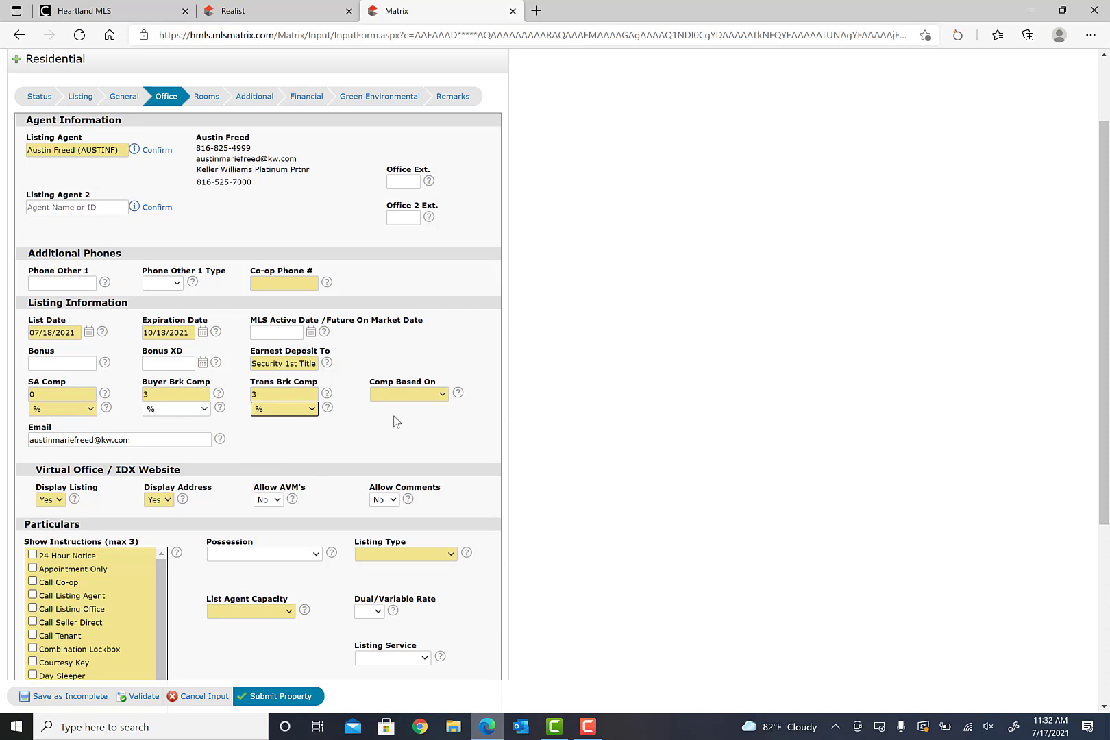
- Review the Comp Based On options, leave them blank, and keep buyer compensation as percent
left_click(443, 396)
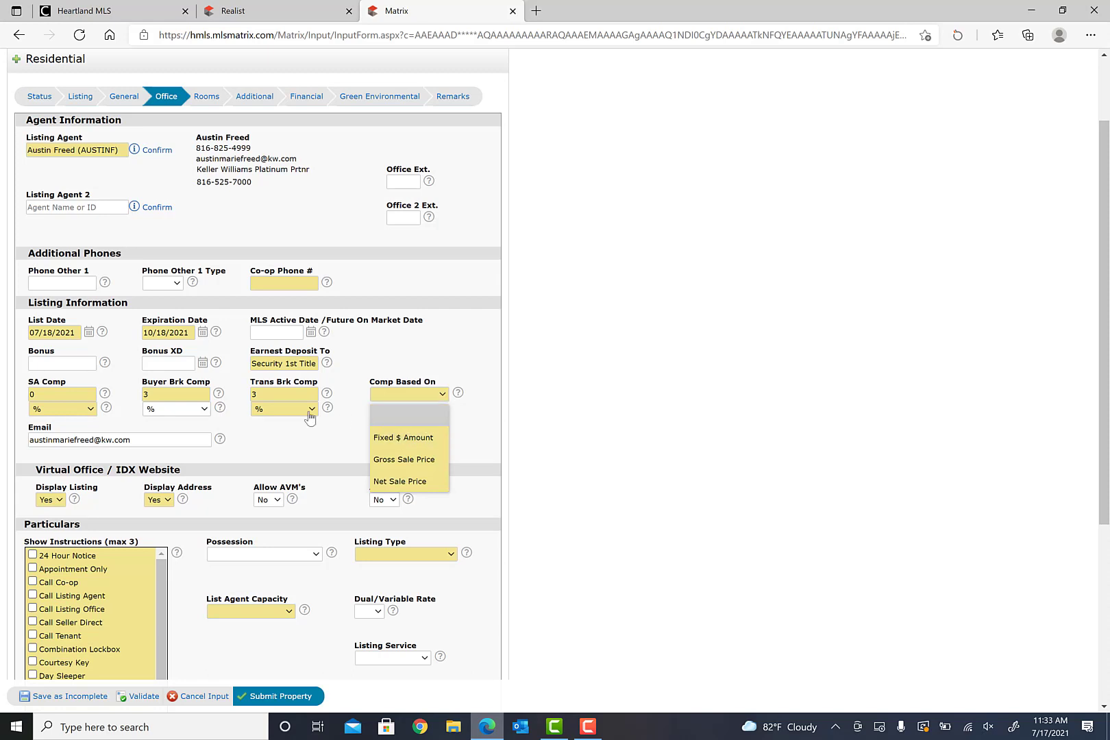
left_click(202, 410)
left_click(203, 410)
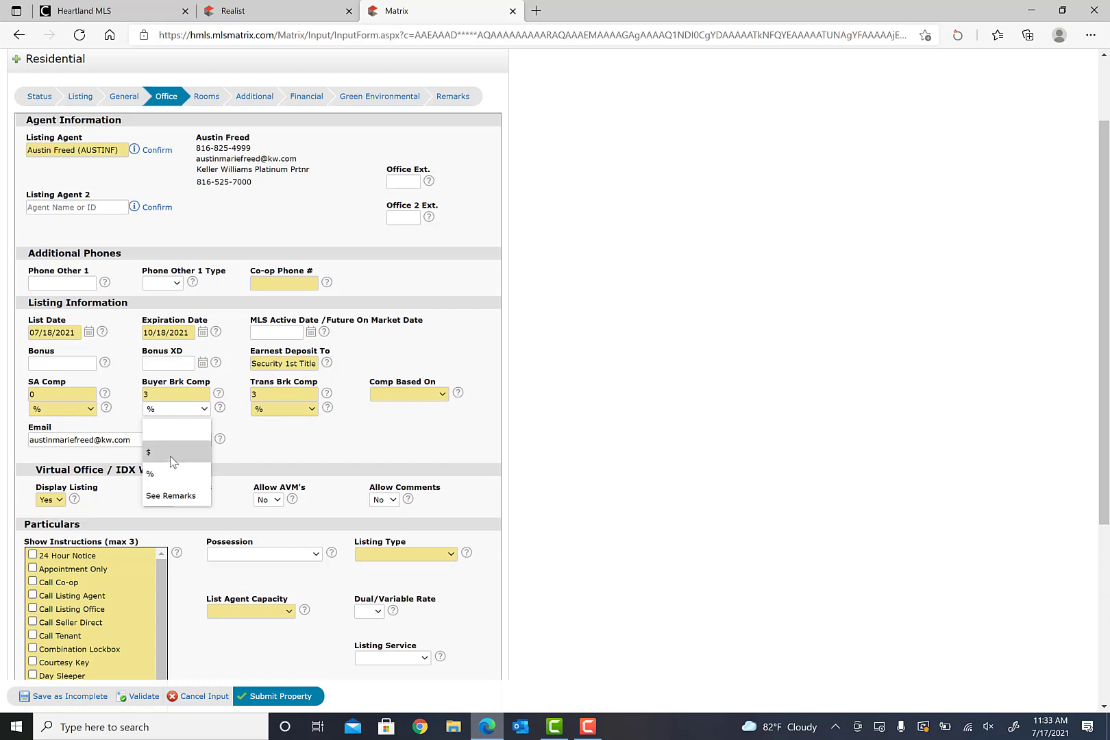
left_click(171, 396)
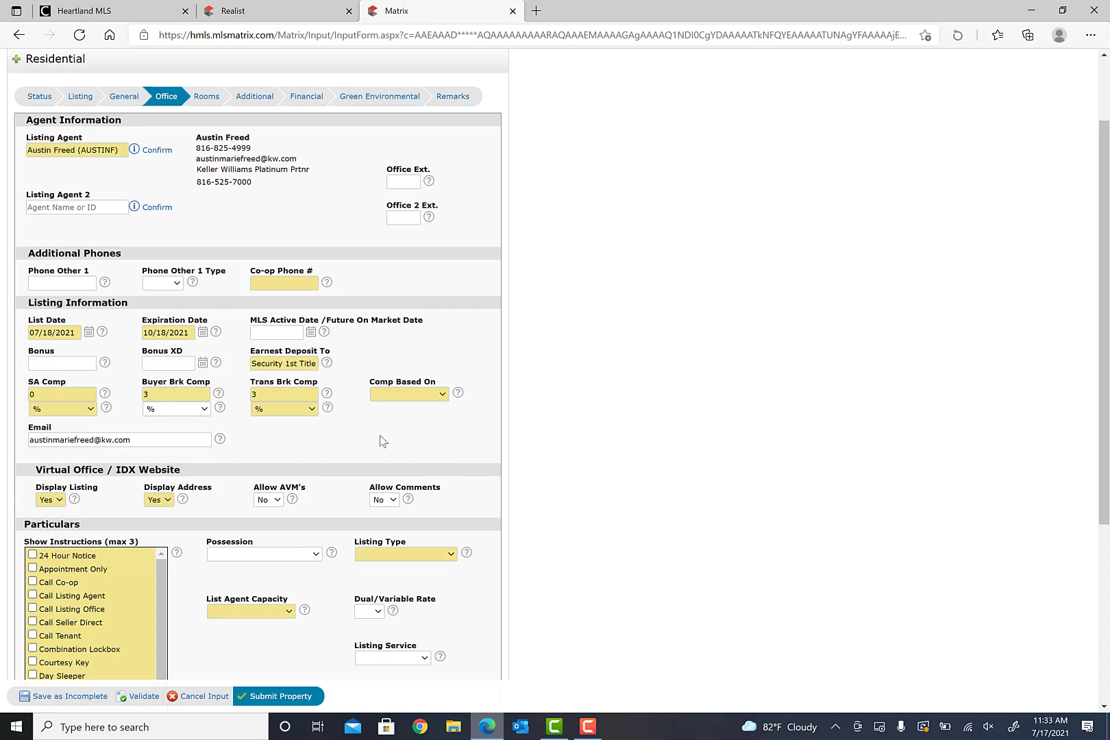
left_click(441, 398)
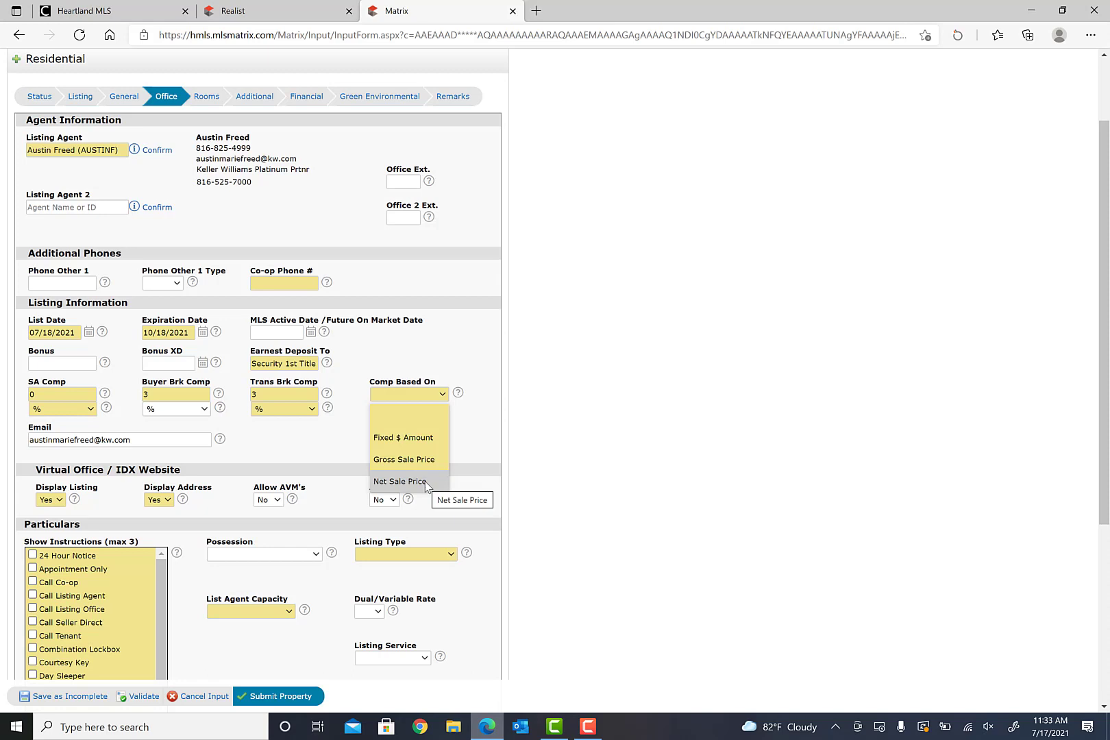
left_click(529, 450)
- Set Listing Type to Exclusive Right To Sell and List Agent Capacity to Designated Agent
scroll(430, 409, "down", 3)
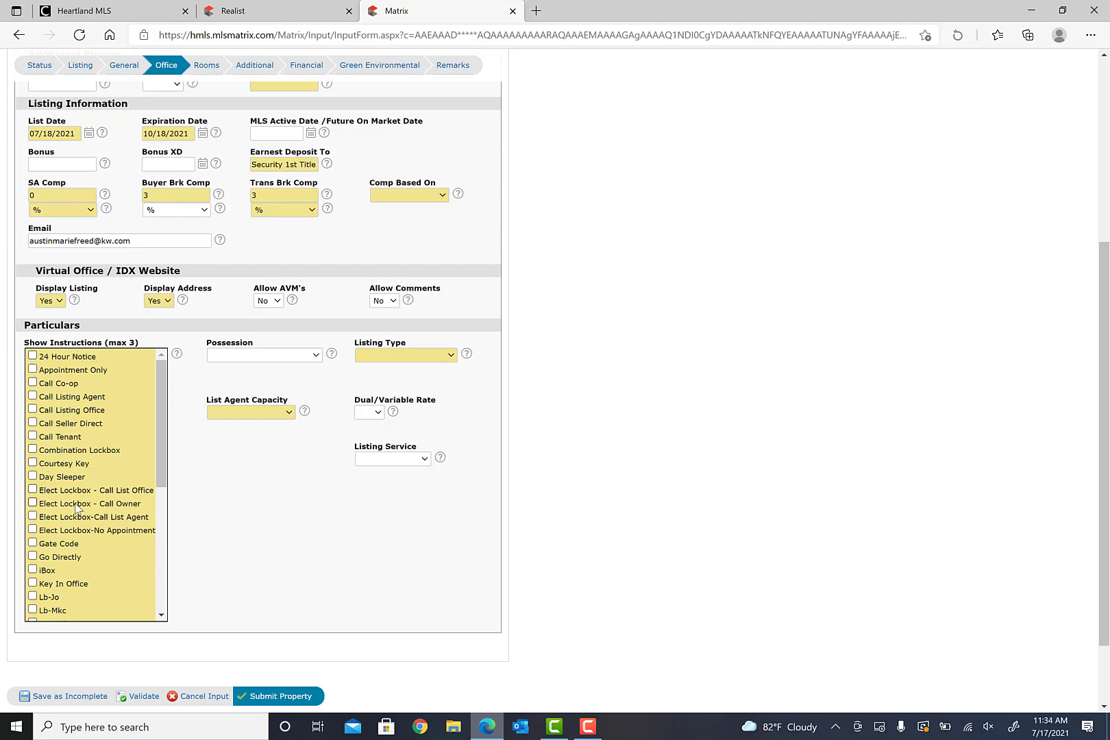
scroll(69, 502, "down", 2)
scroll(98, 500, "down", 3)
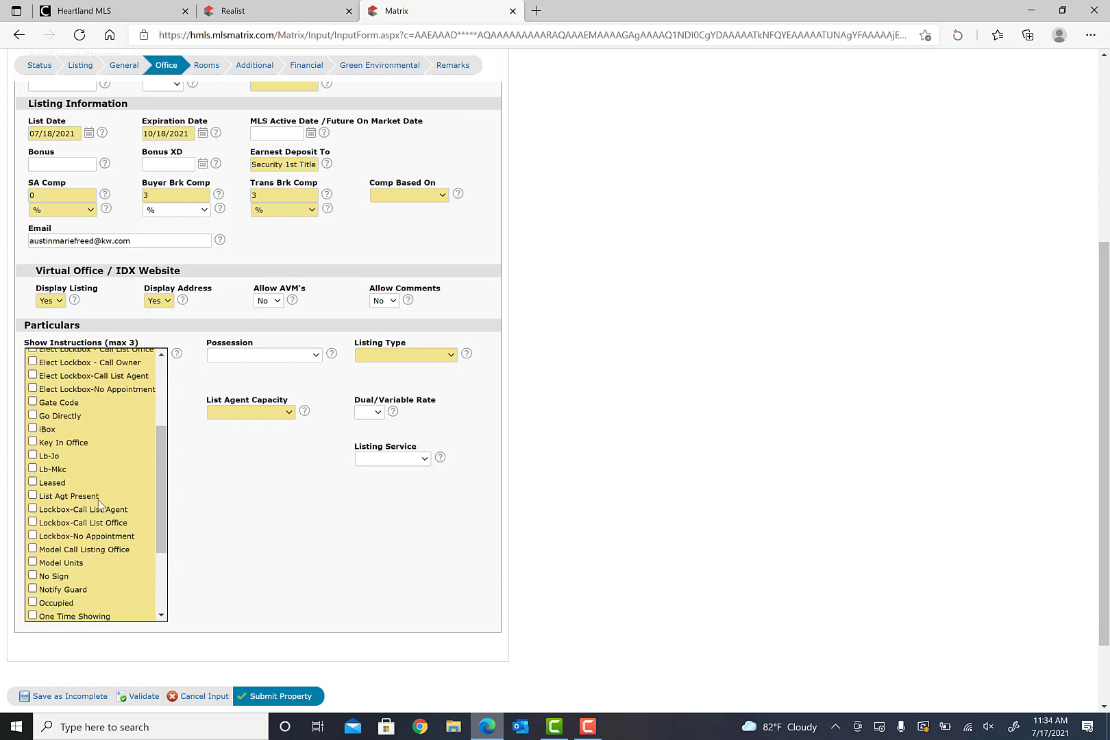
scroll(99, 496, "down", 2)
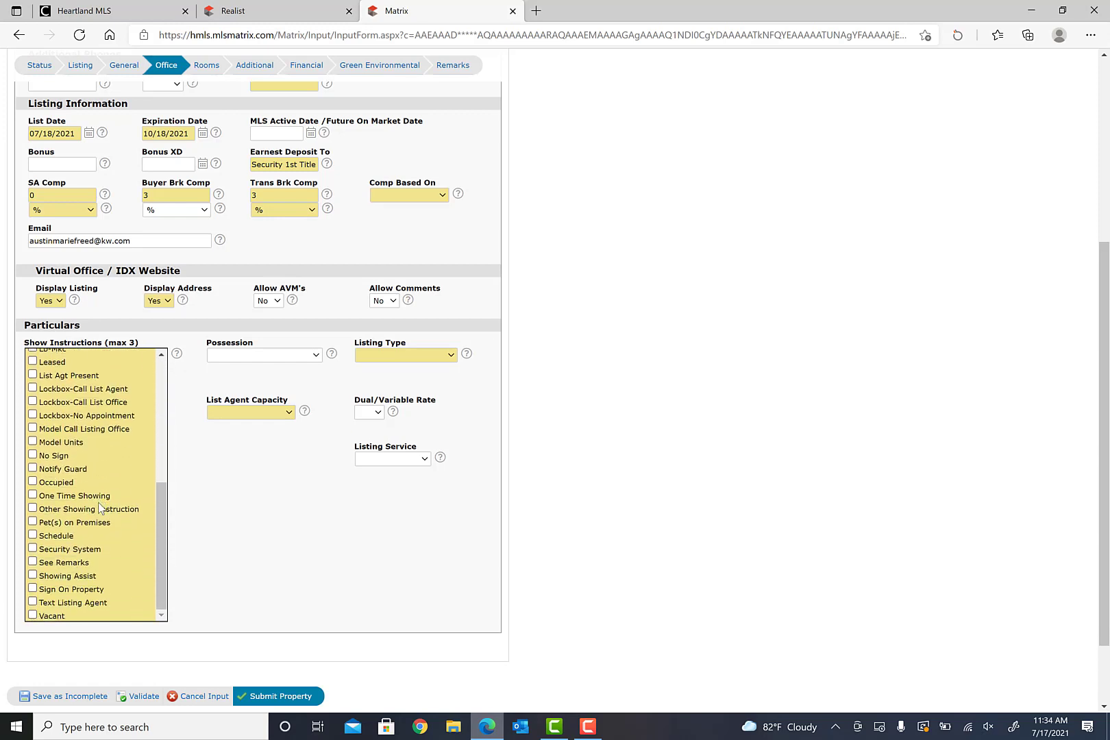
scroll(106, 574, "up", 1)
scroll(107, 539, "up", 5)
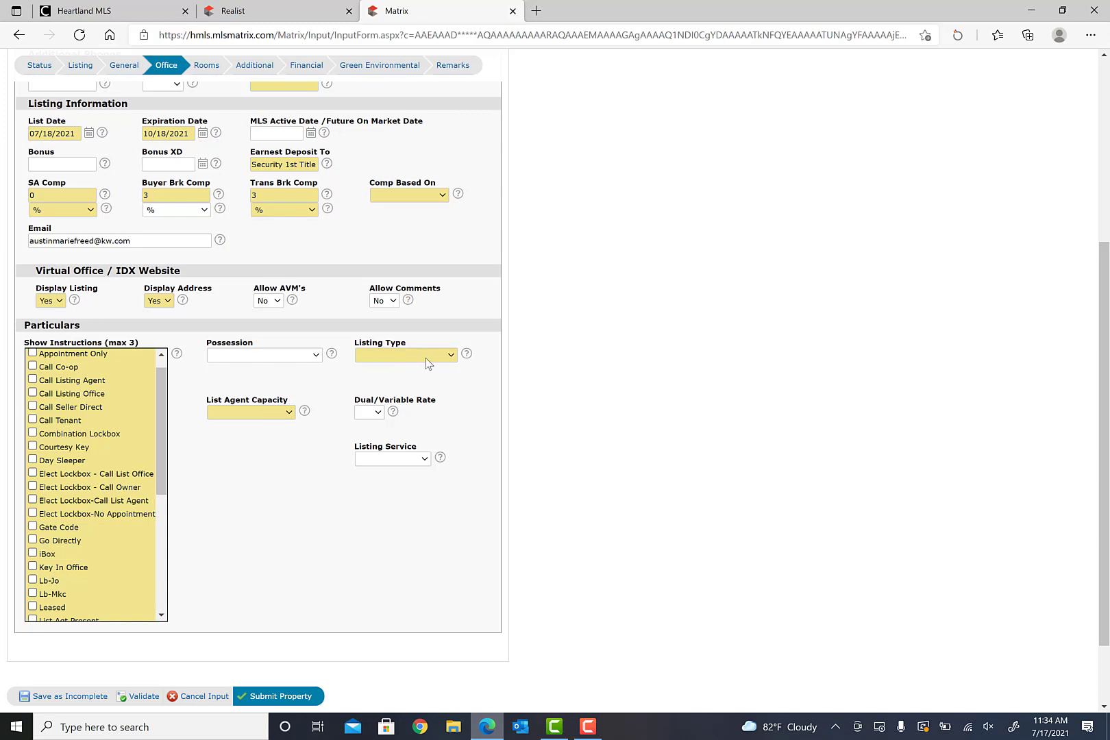
left_click(451, 356)
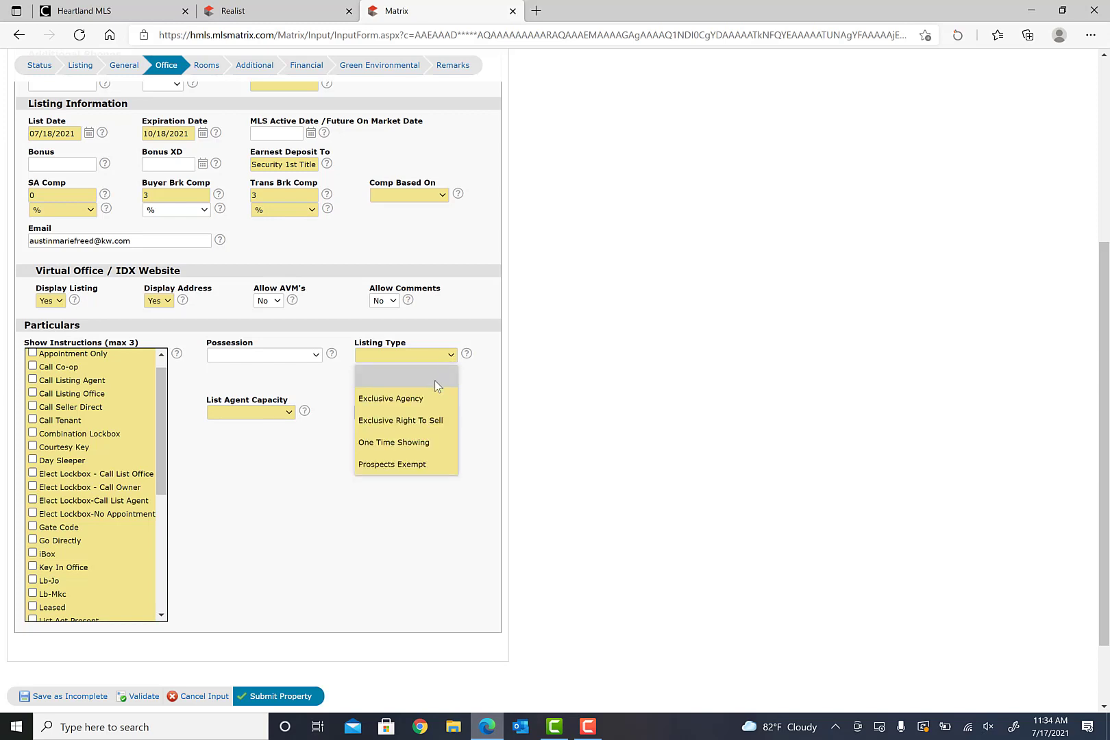
left_click(429, 421)
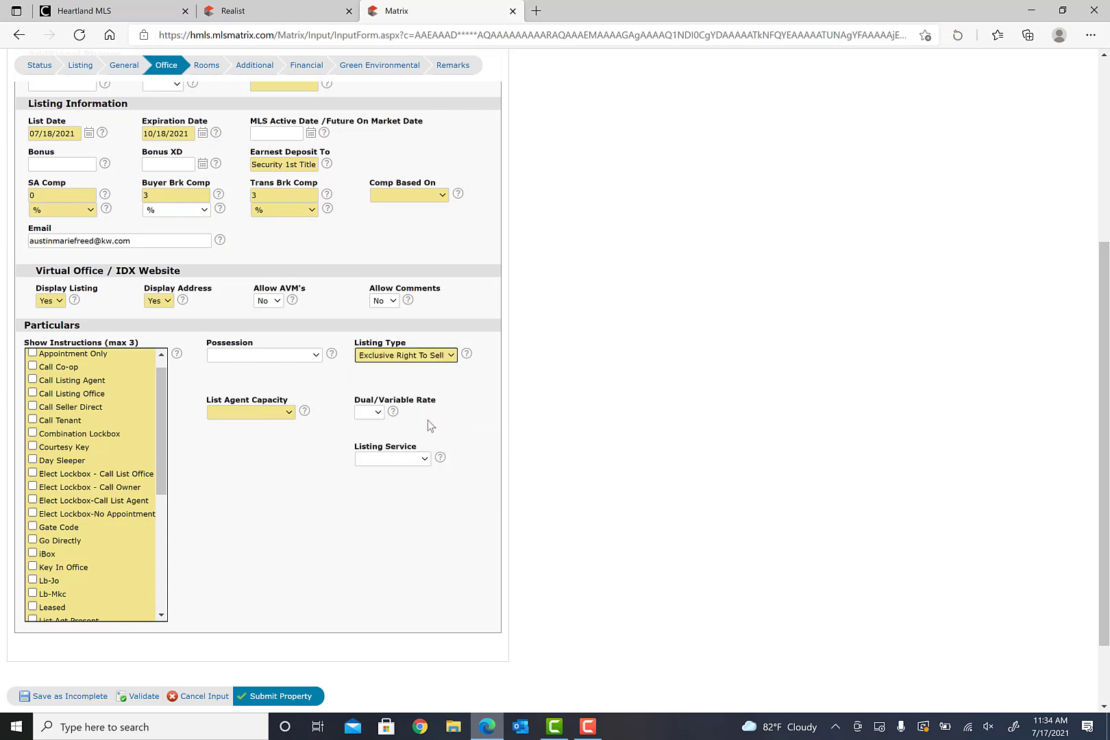
left_click(290, 414)
left_click(272, 459)
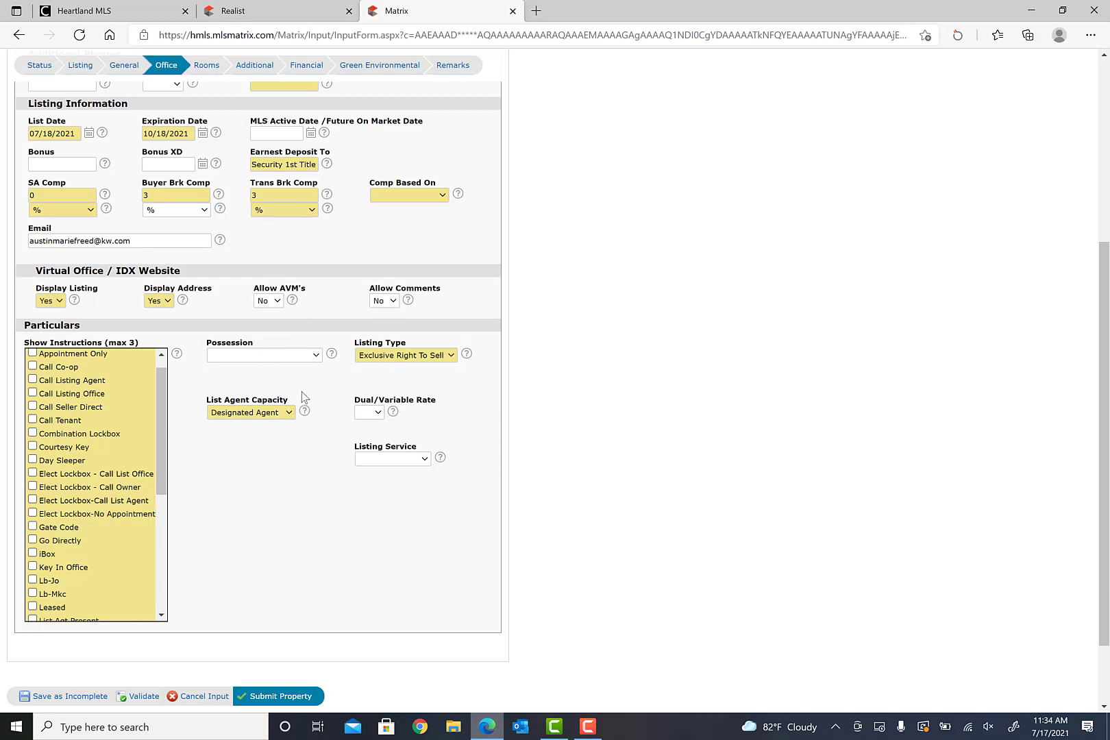
scroll(616, 405, "up", 2)
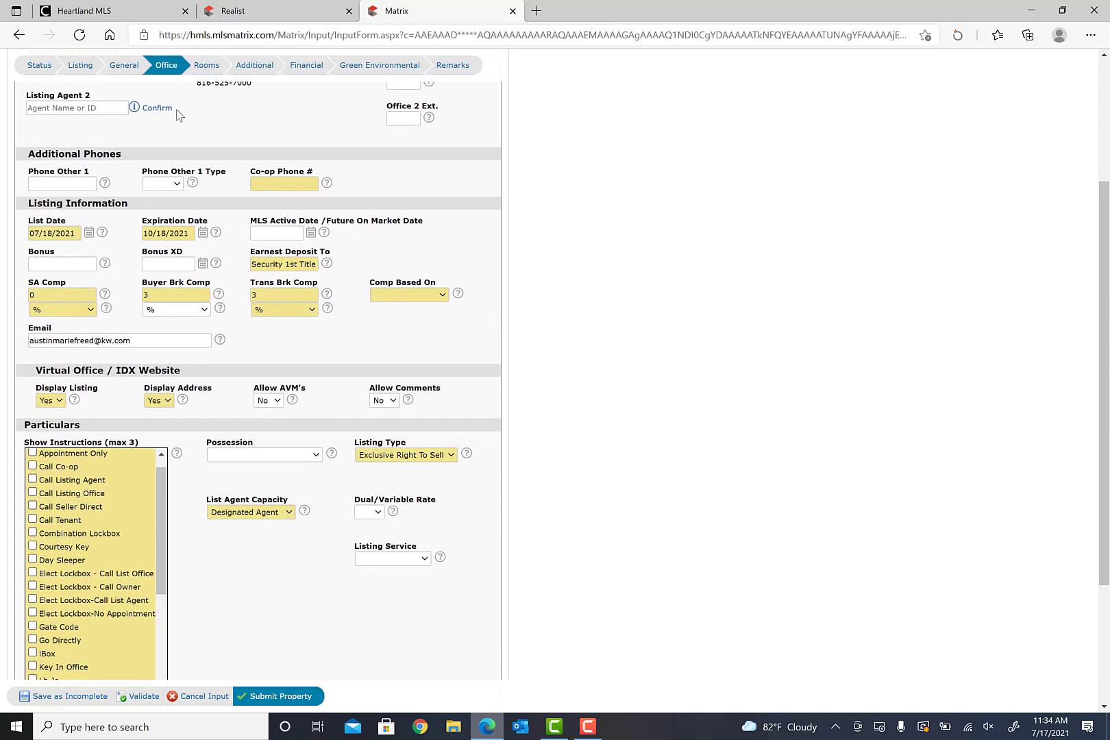
left_click(206, 66)
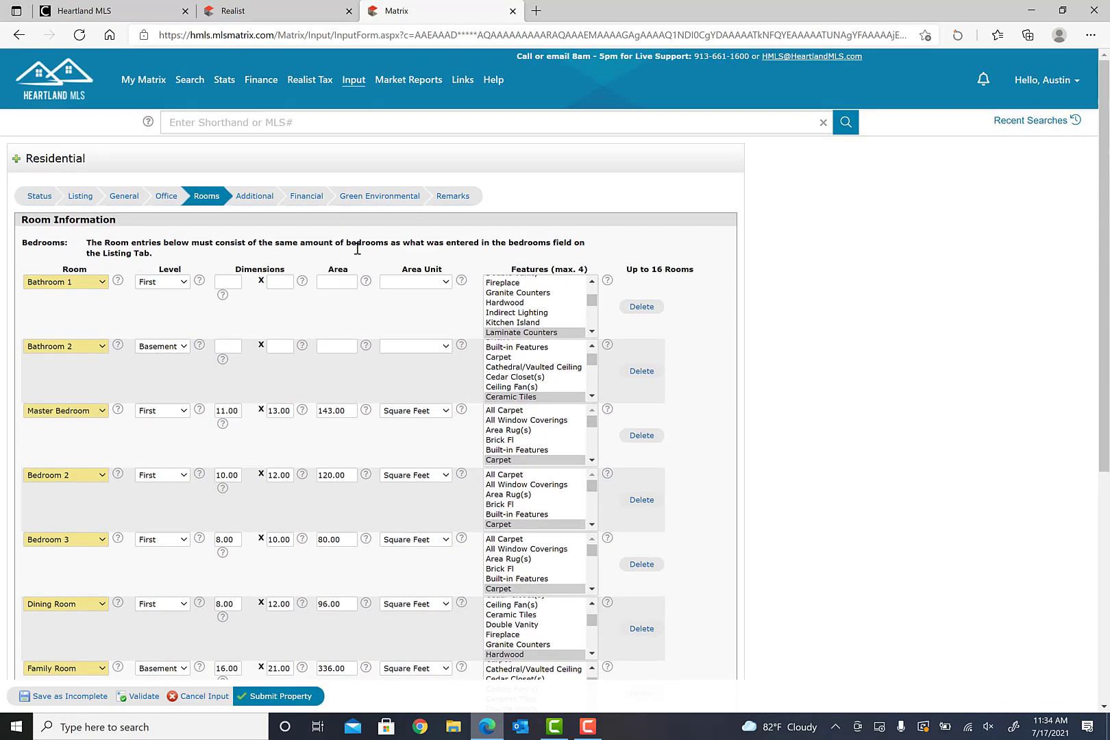
- Scroll through the prefilled room rows, including the 11 x 13 Master Bedroom and Basement Family Room
scroll(82, 274, "down", 5)
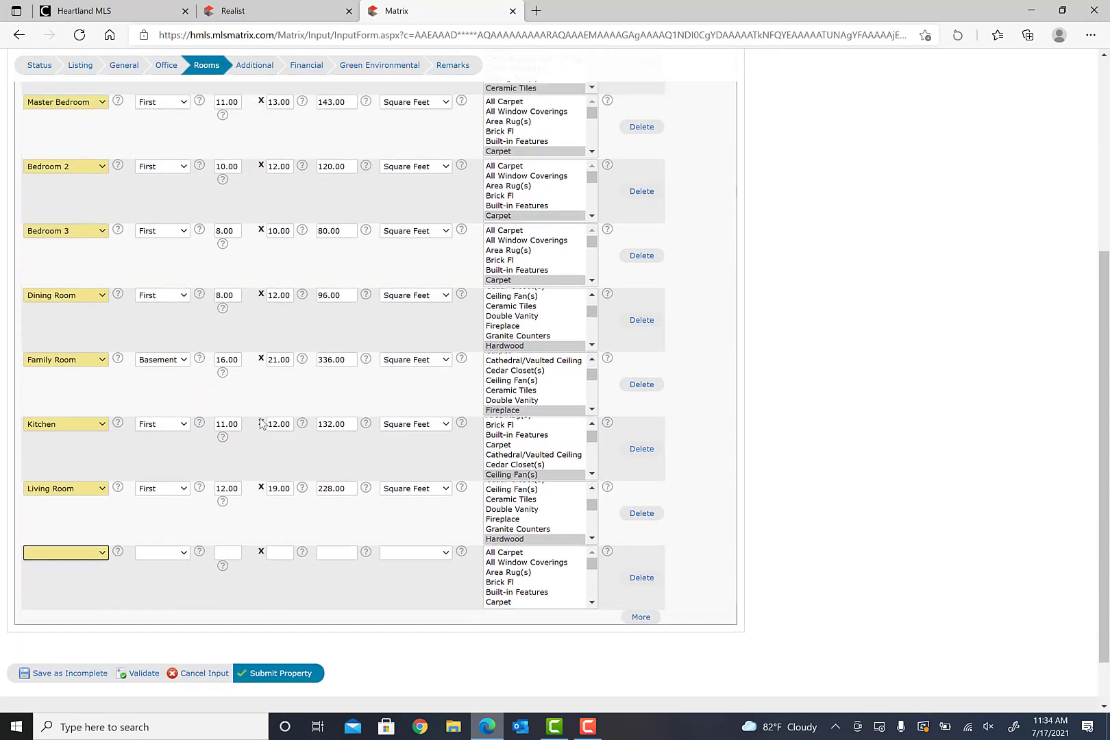
scroll(254, 428, "up", 5)
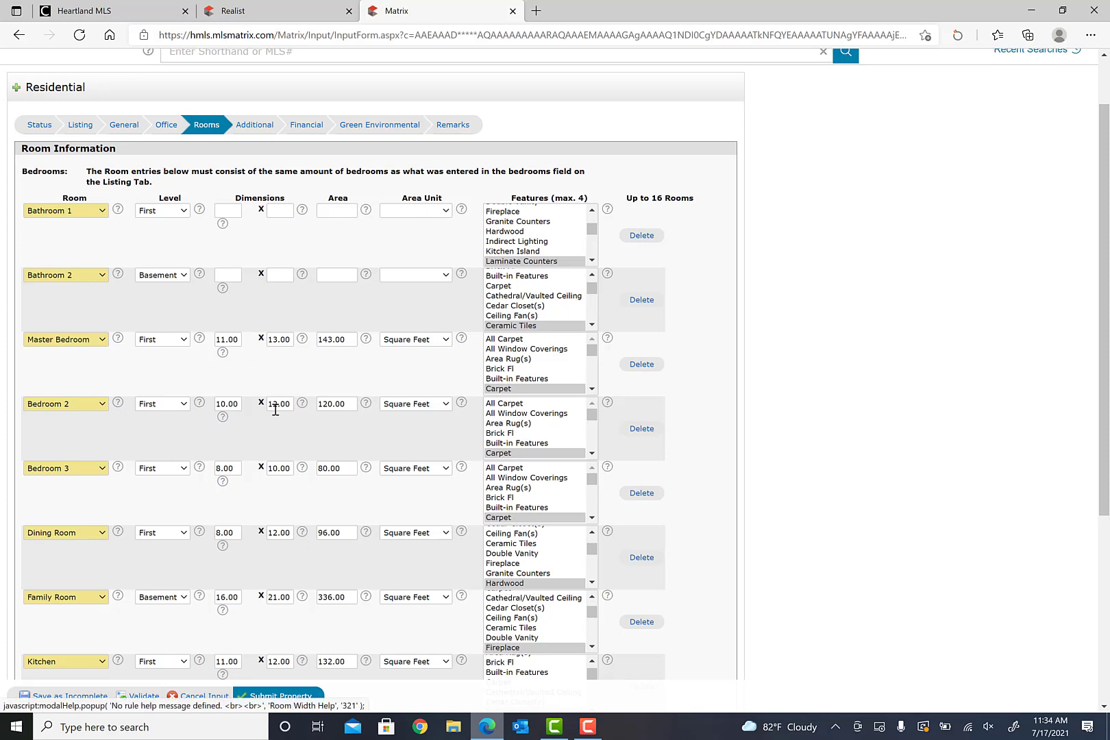
scroll(262, 395, "down", 2)
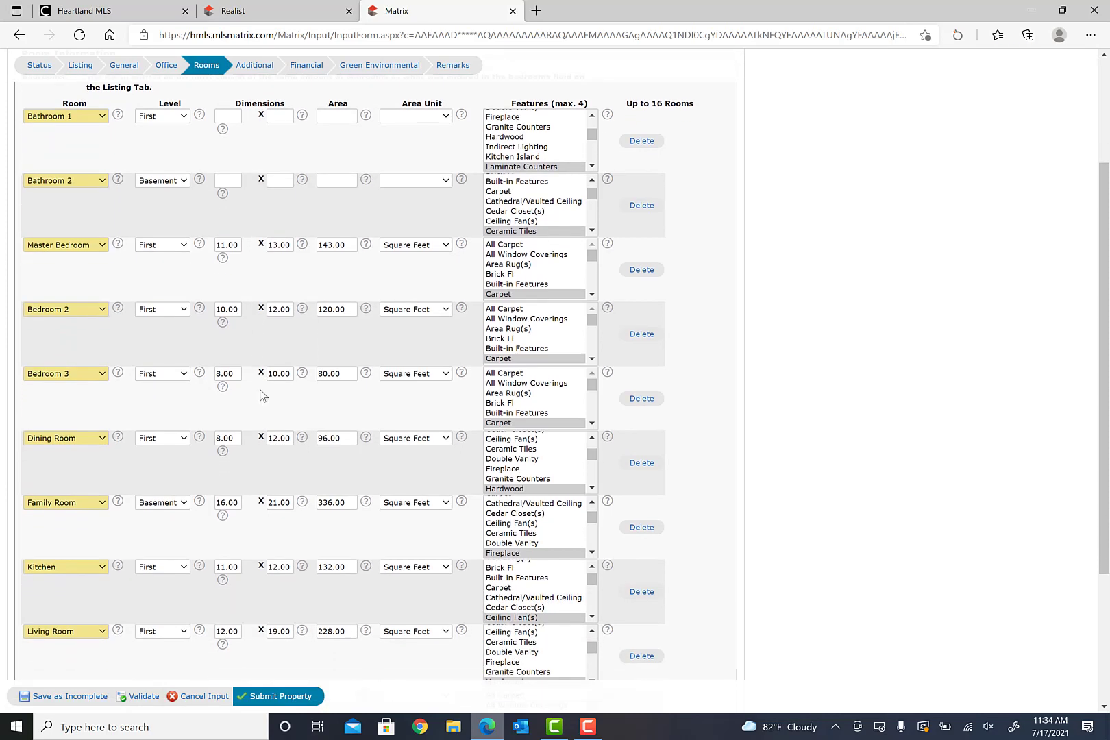
scroll(261, 395, "down", 2)
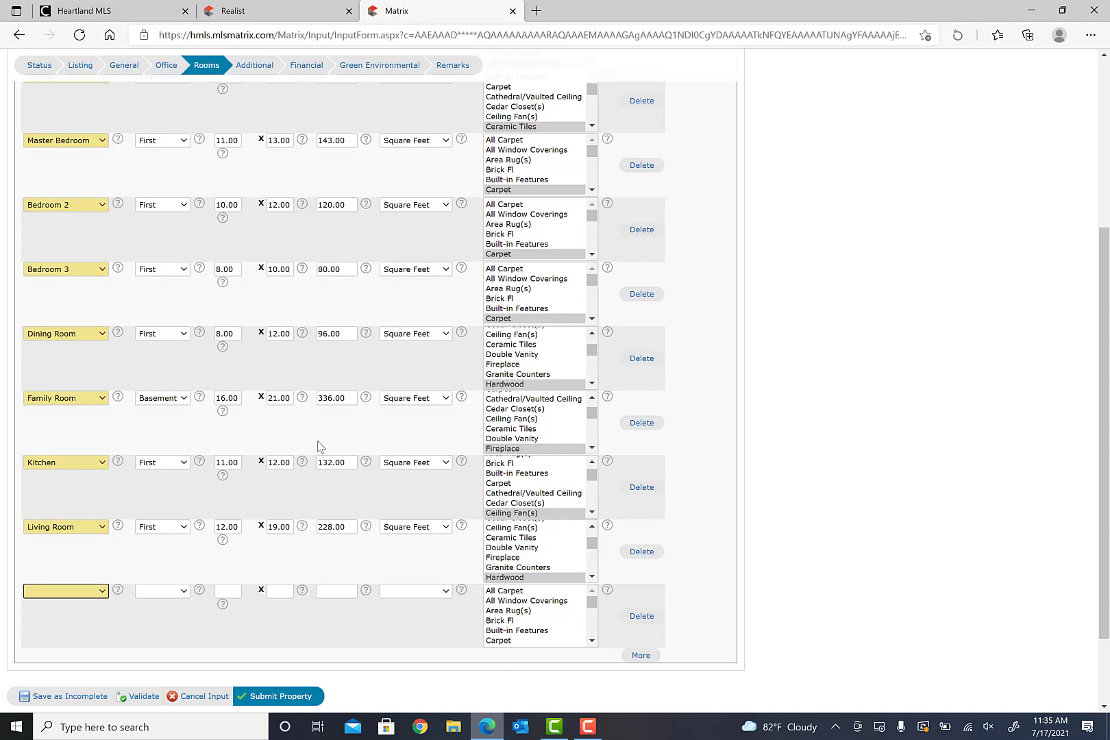
scroll(318, 443, "up", 3)
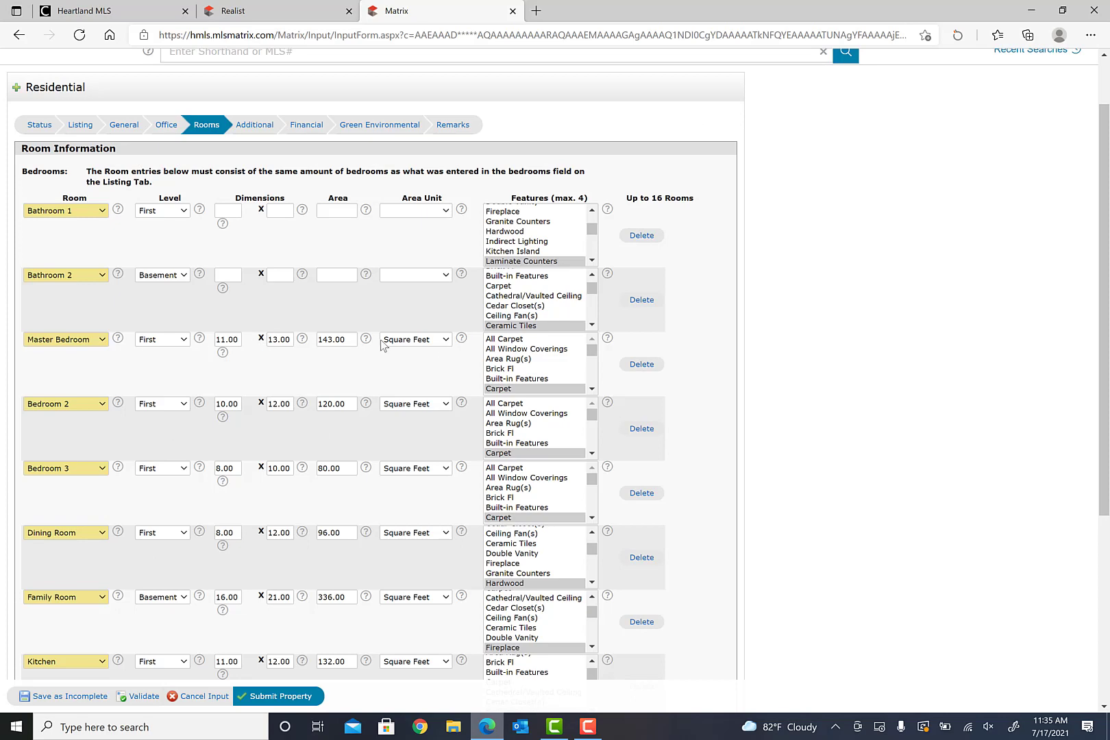
scroll(346, 360, "down", 4)
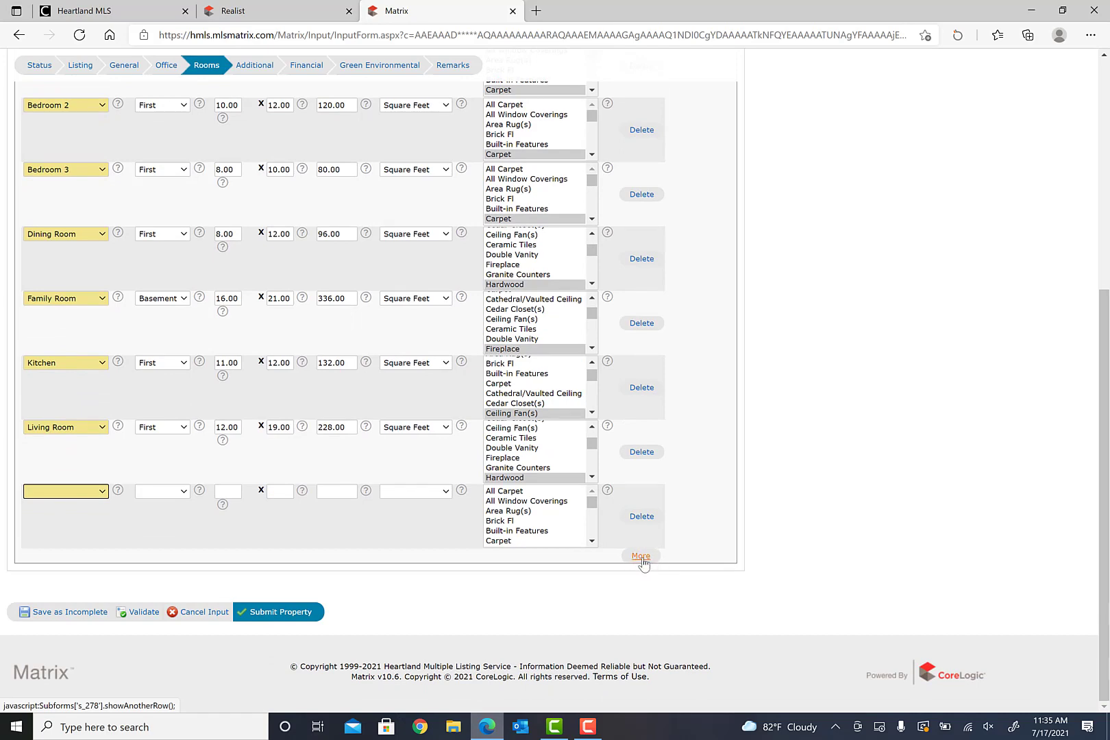
scroll(339, 485, "up", 5)
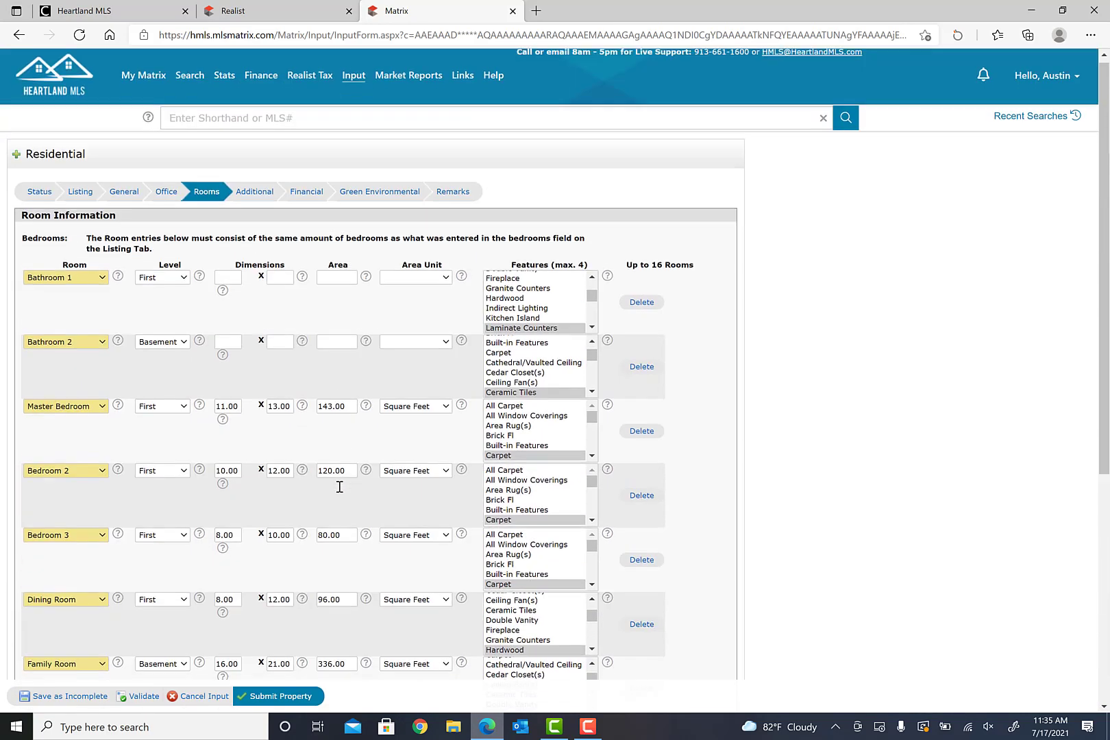
- Go to the Additional section and review the Inspection Exclusions choices and help text
left_click(258, 192)
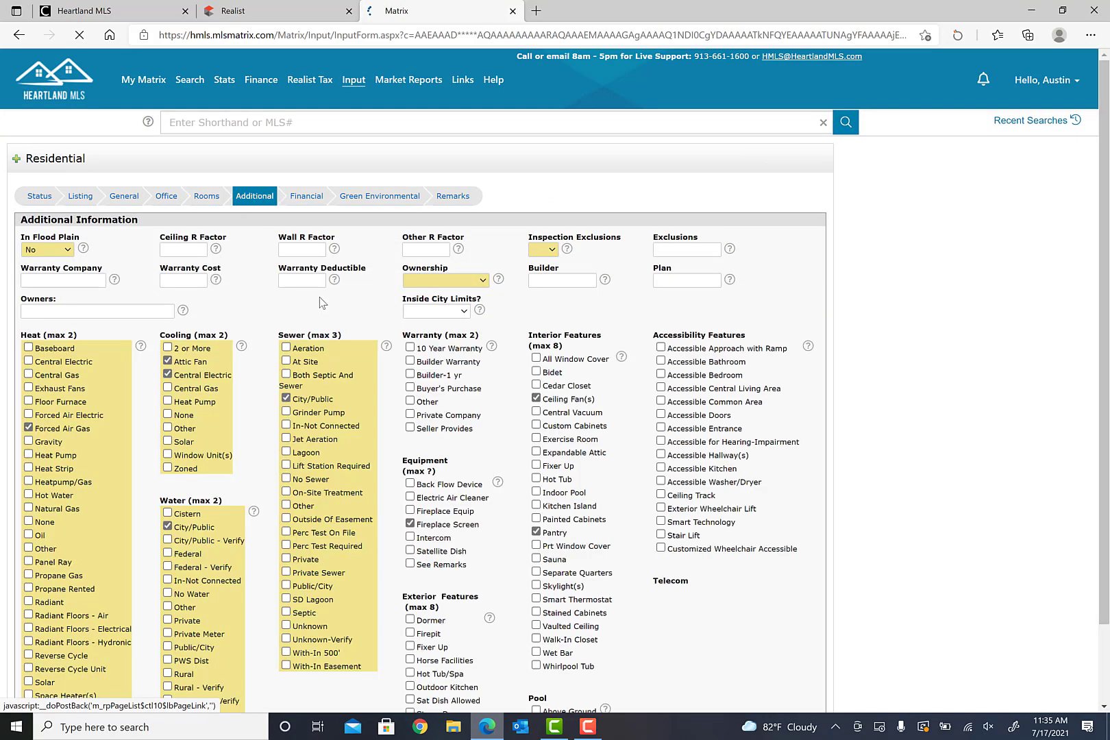
scroll(417, 319, "down", 1)
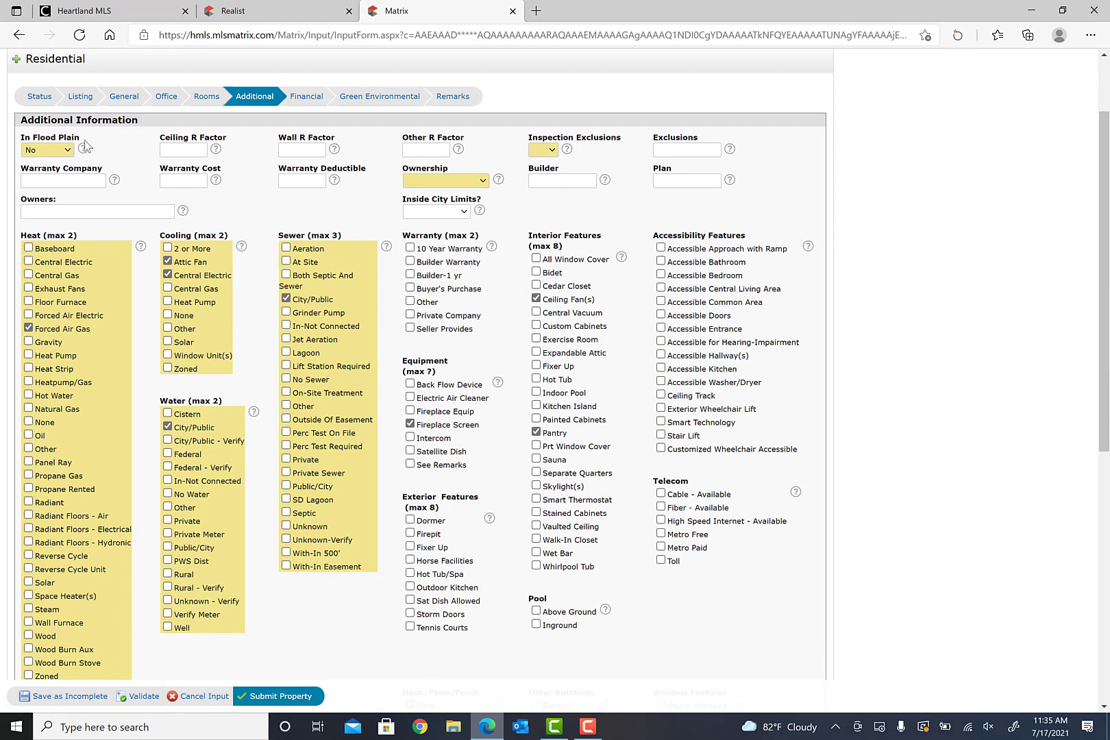
left_click(552, 150)
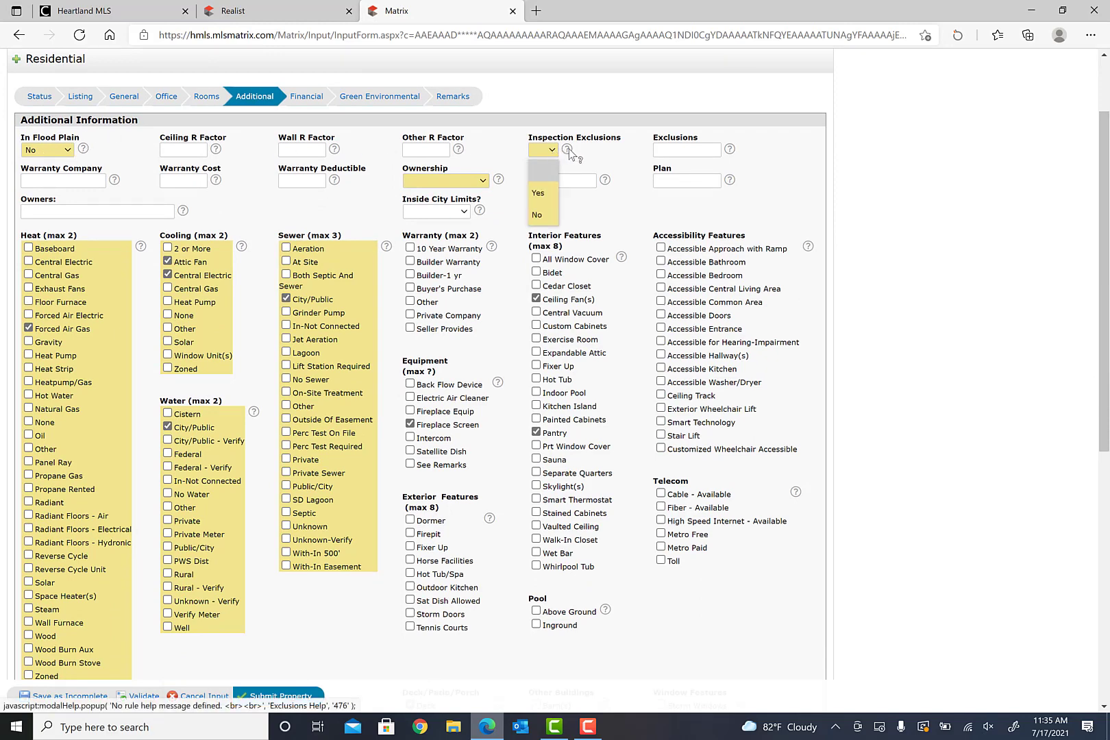
left_click(569, 148)
left_click(568, 151)
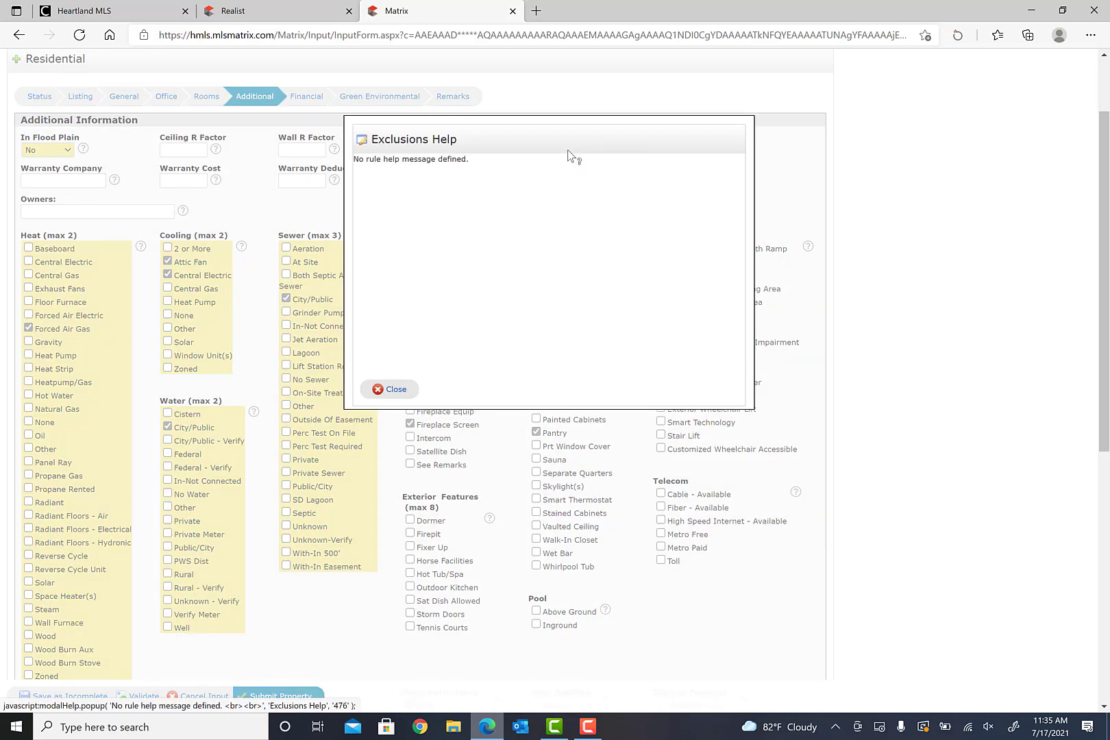
left_click(396, 391)
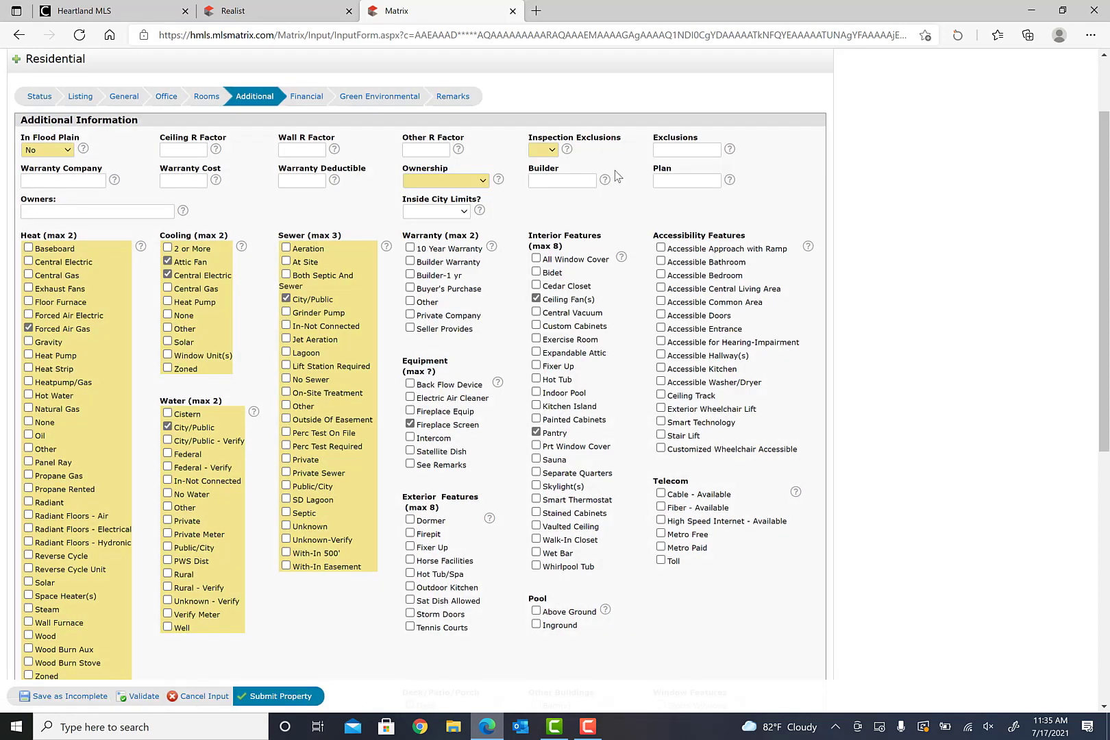
left_click(552, 150)
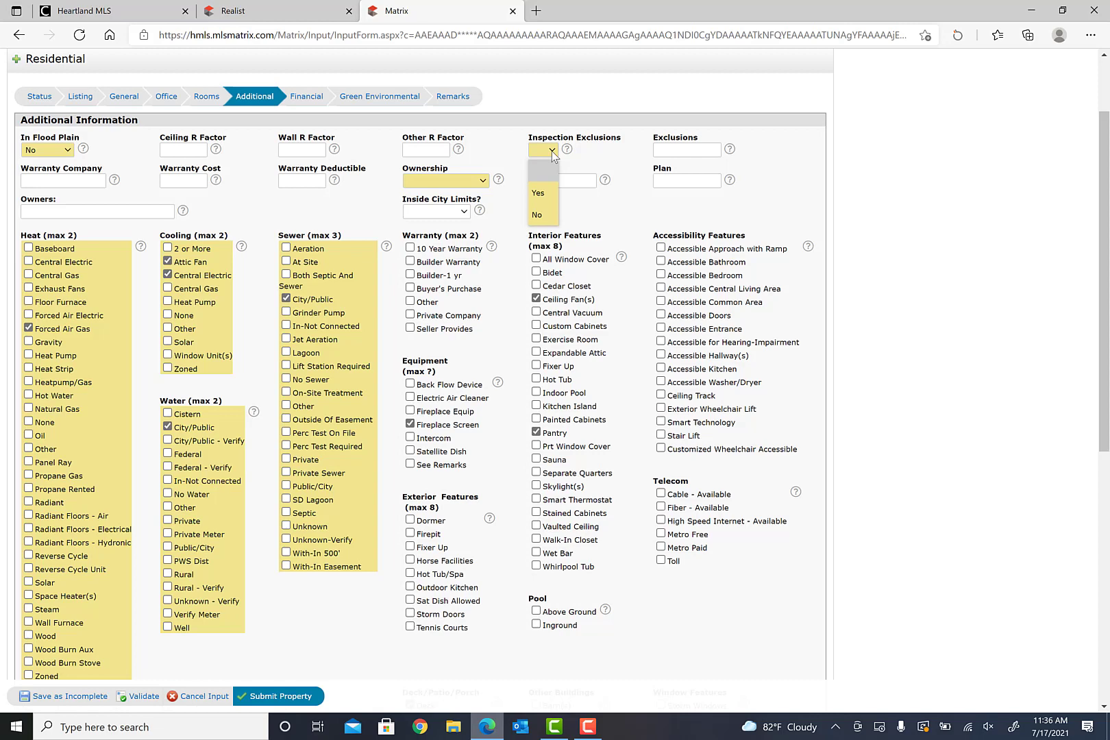
- Set Inspection Exclusions to Yes and Ownership to Private, then scroll through the feature checklists
left_click(541, 192)
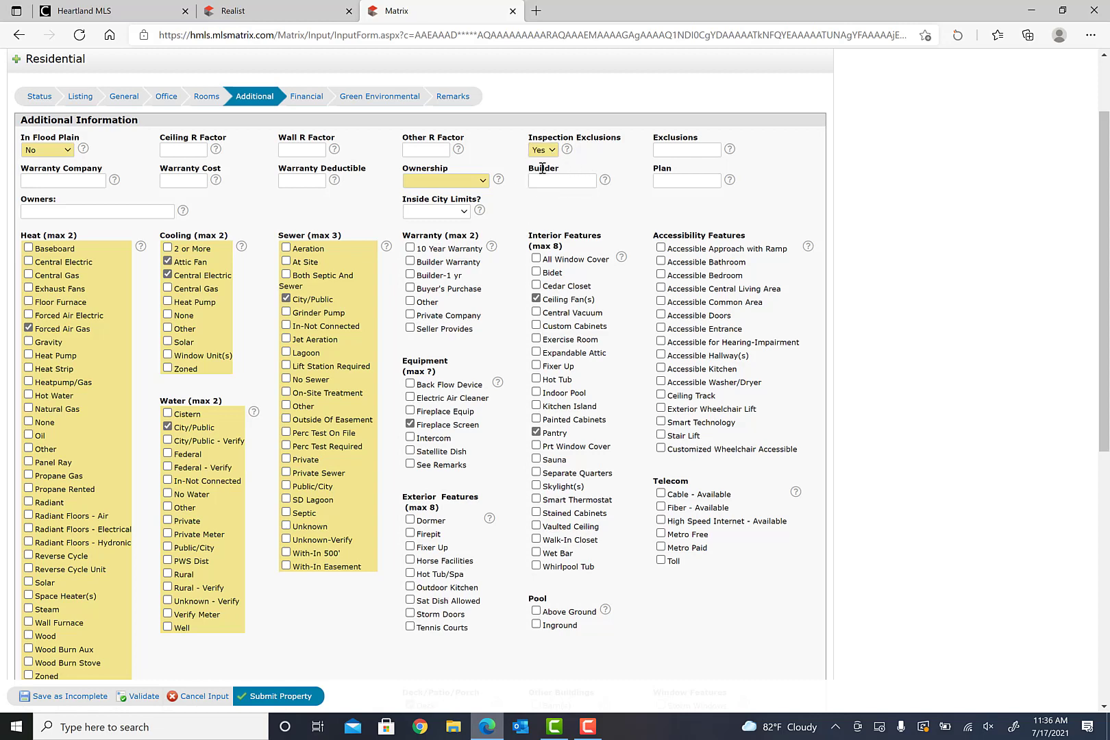
left_click(485, 182)
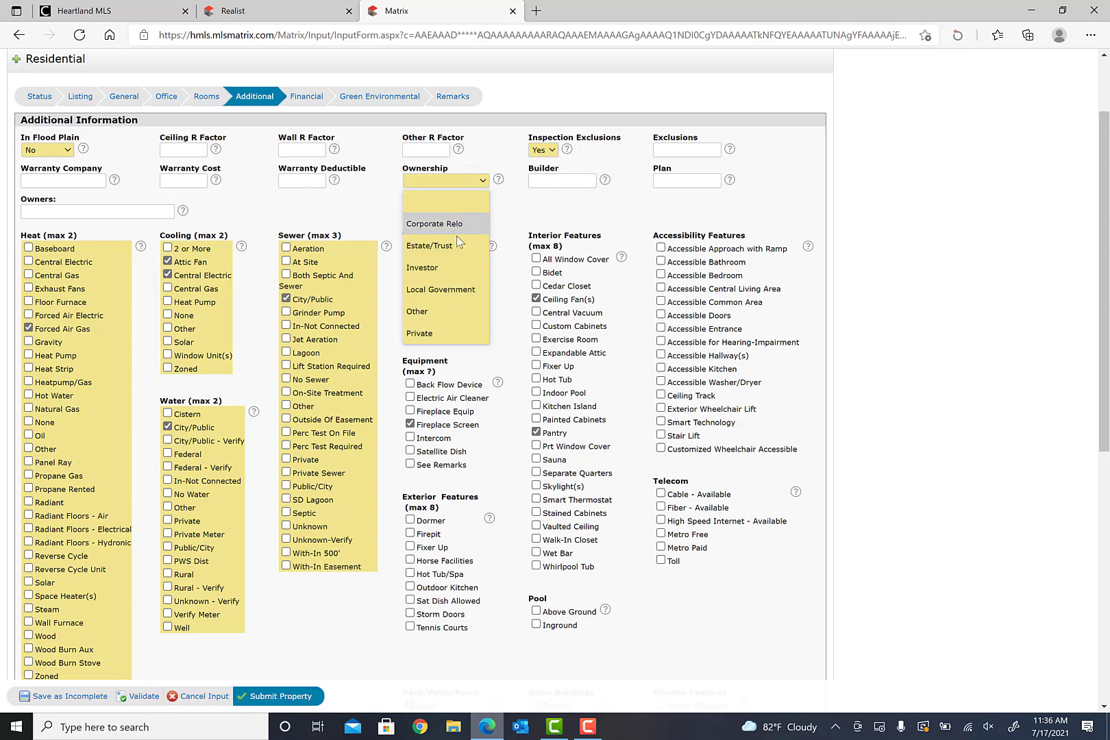
left_click(455, 334)
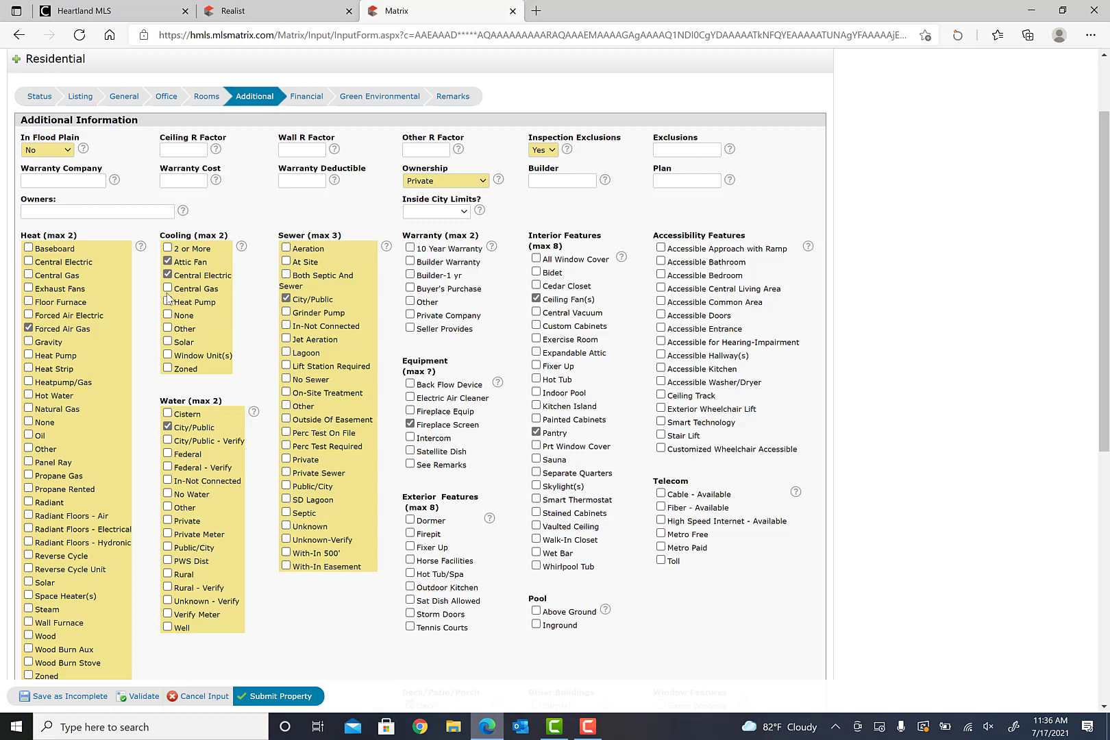
scroll(41, 473, "down", 2)
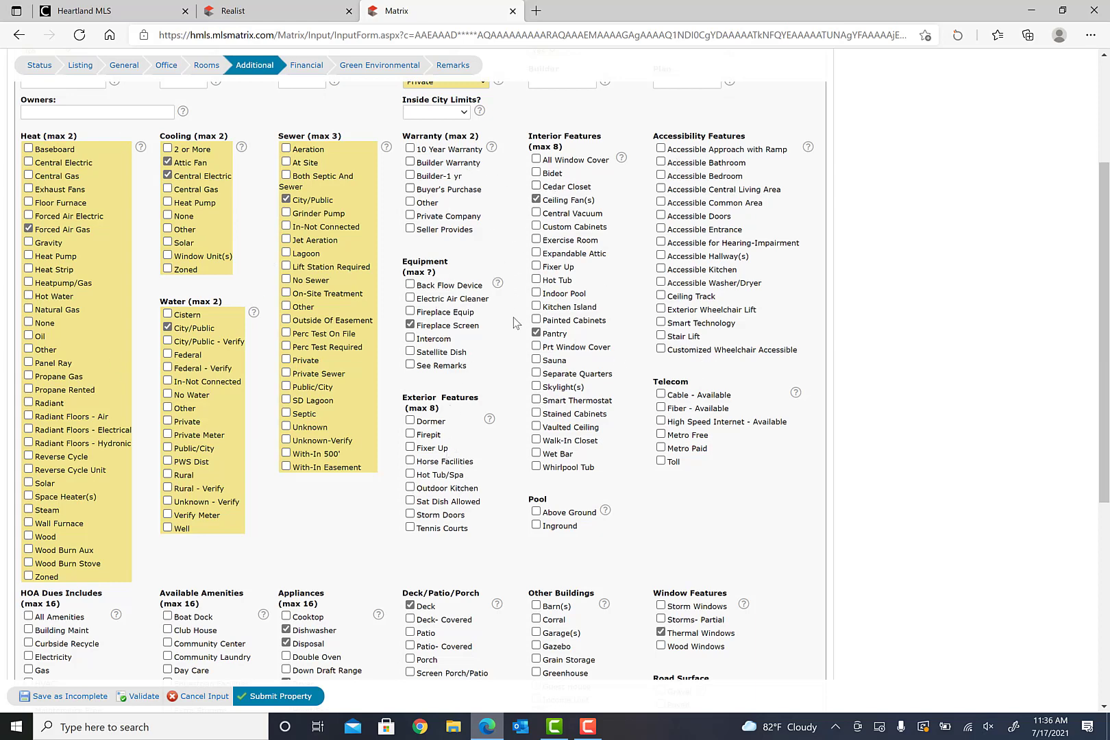
scroll(621, 356, "down", 6)
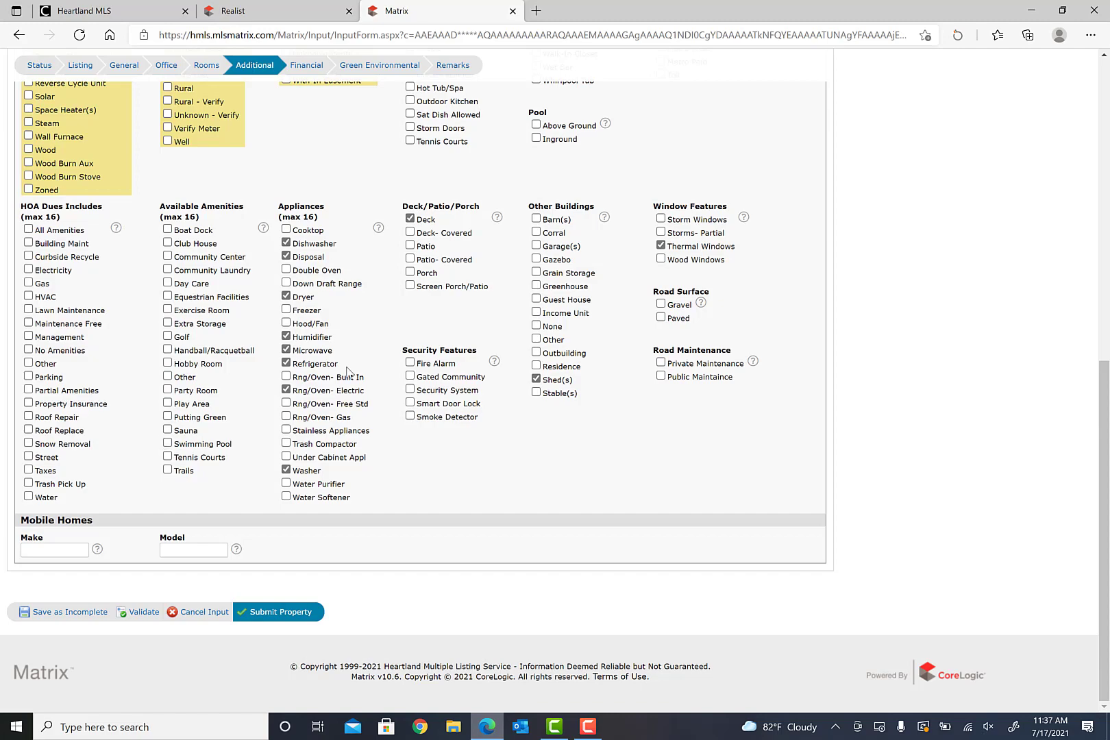
scroll(606, 389, "up", 6)
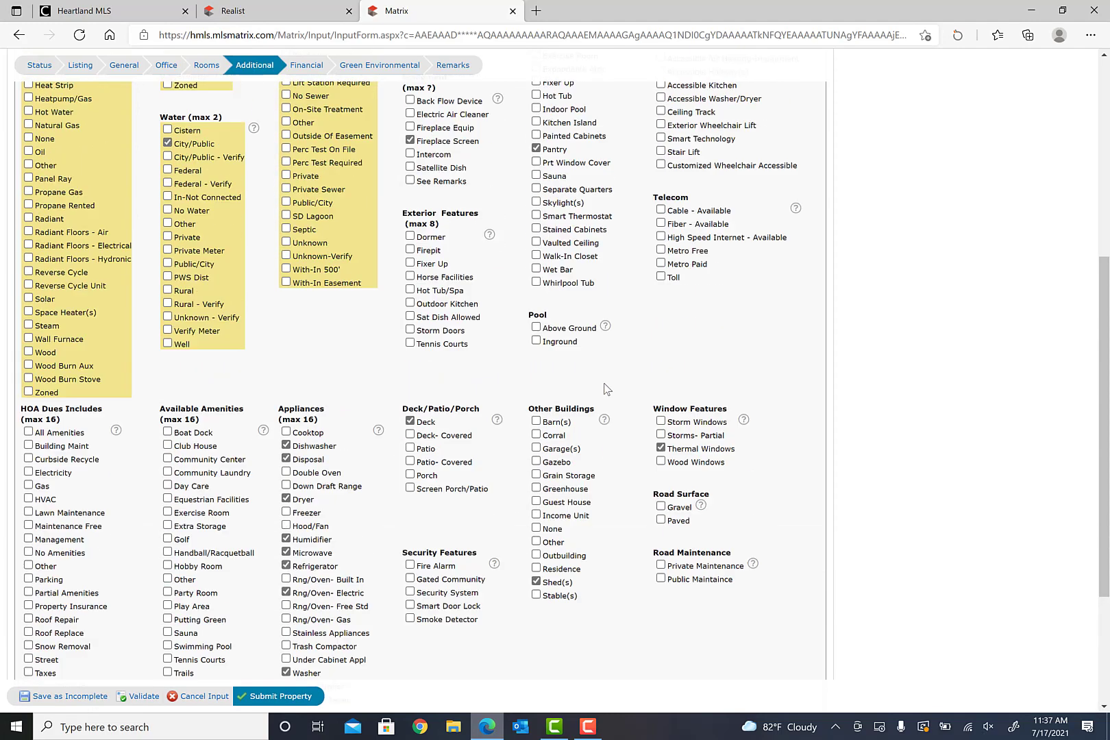
- On the Financial tab, set Association to Yes with fees of 150 Annually
left_click(307, 65)
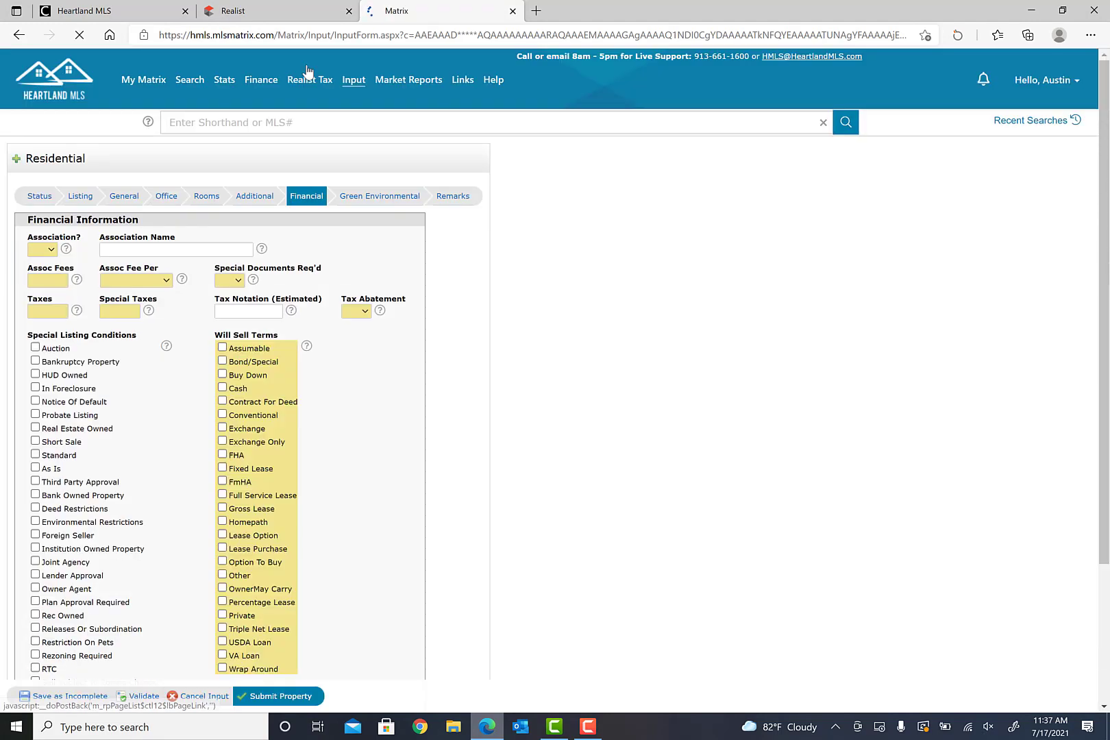
scroll(507, 376, "down", 1)
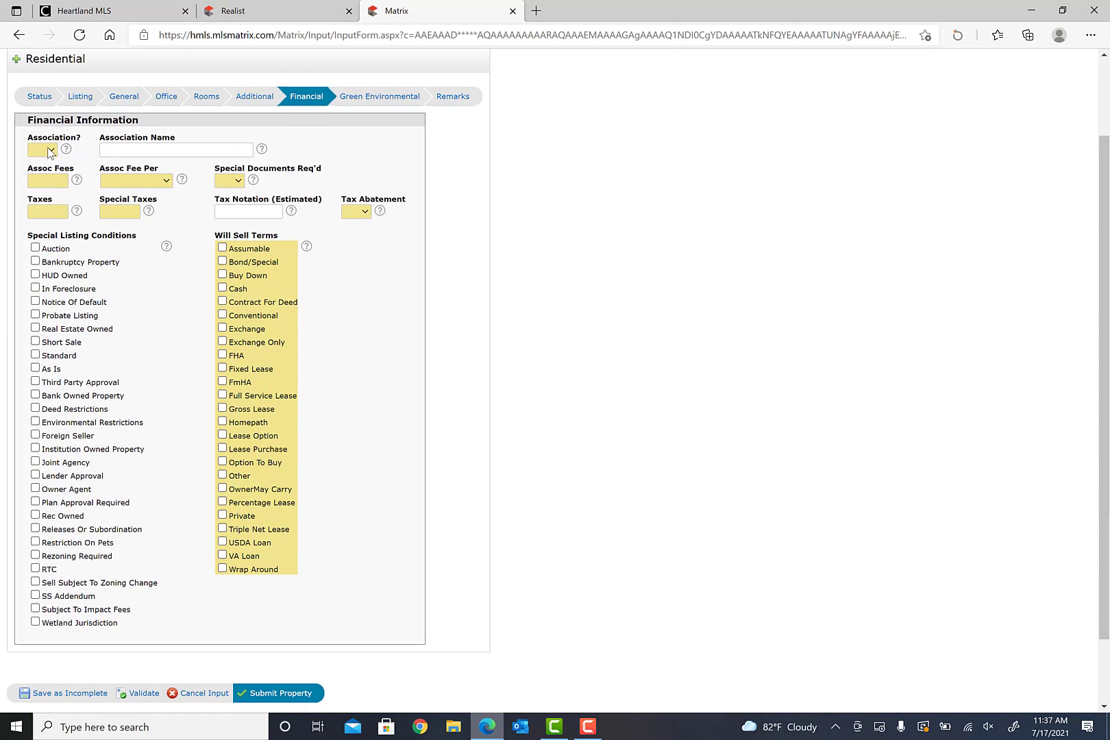
left_click(54, 154)
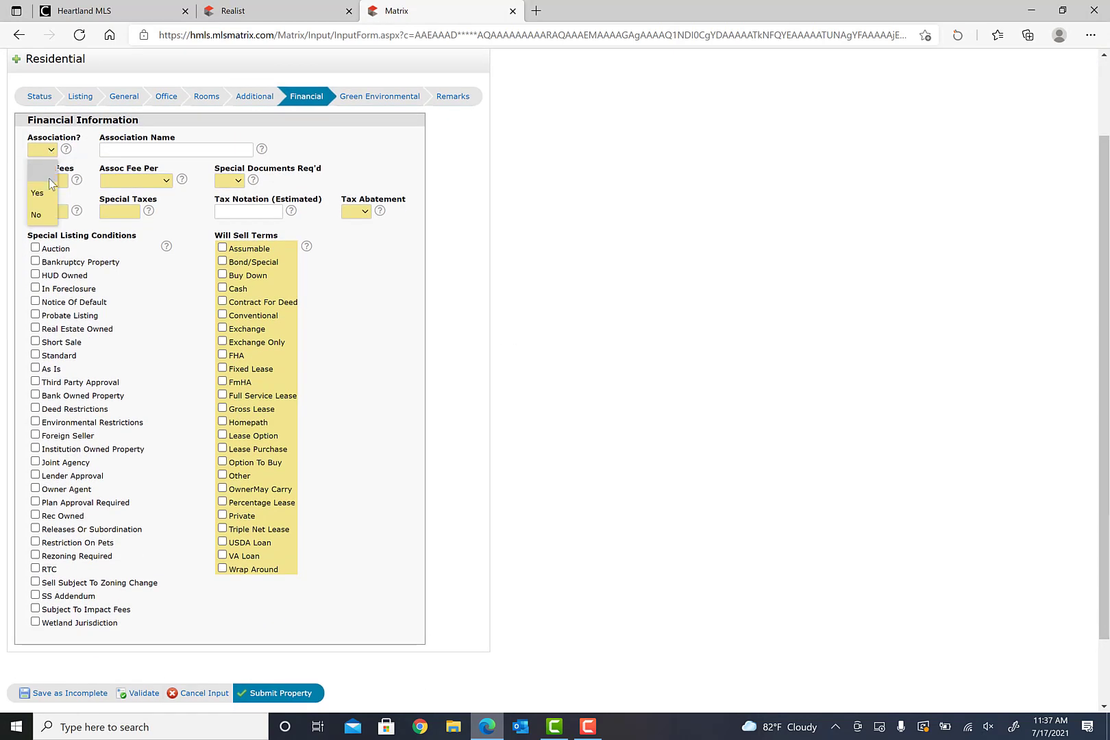
left_click(37, 221)
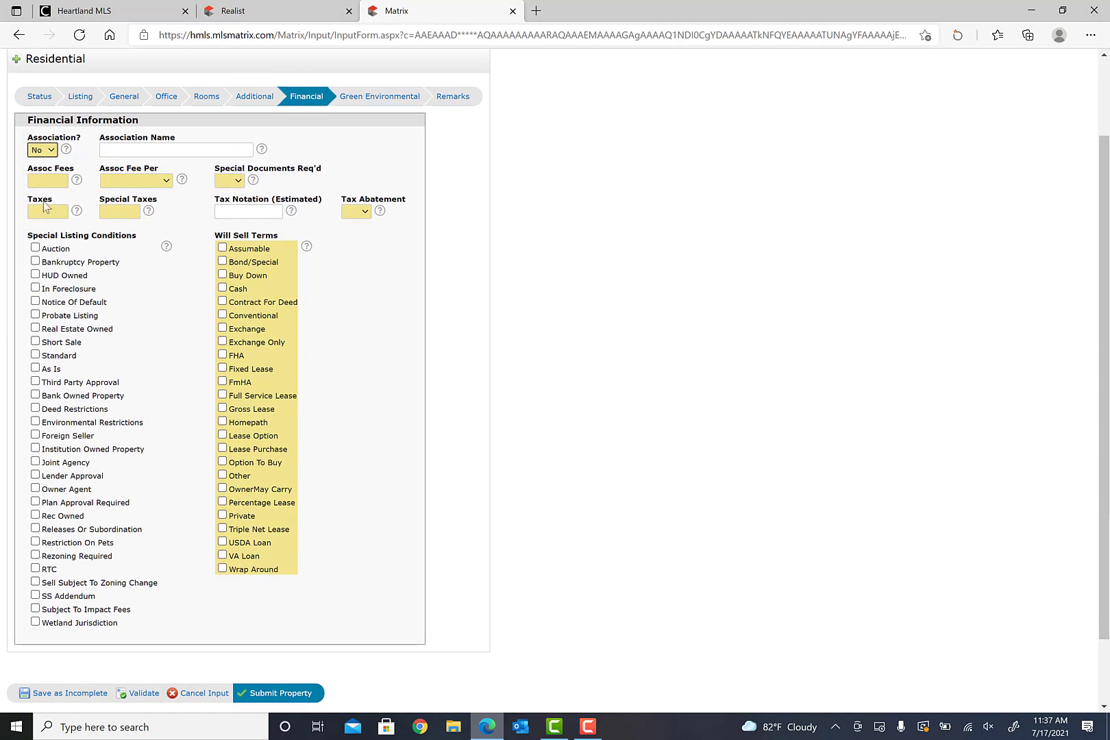
left_click(48, 181)
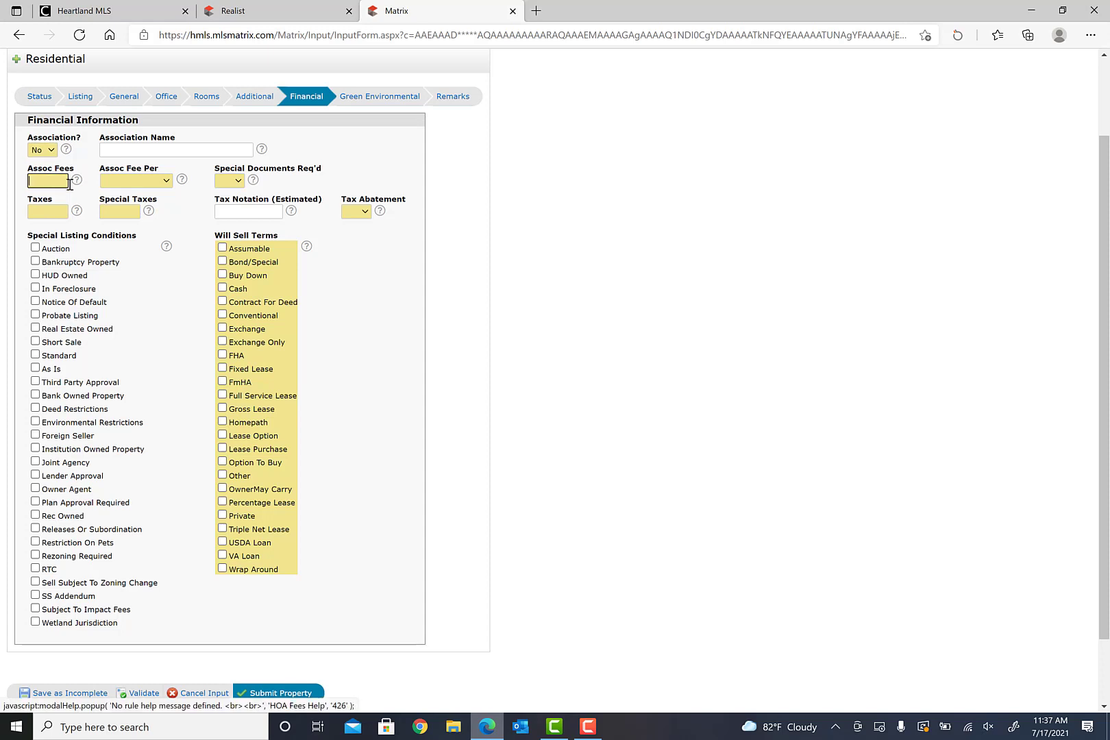
left_click(41, 149)
left_click(38, 193)
left_click(61, 183)
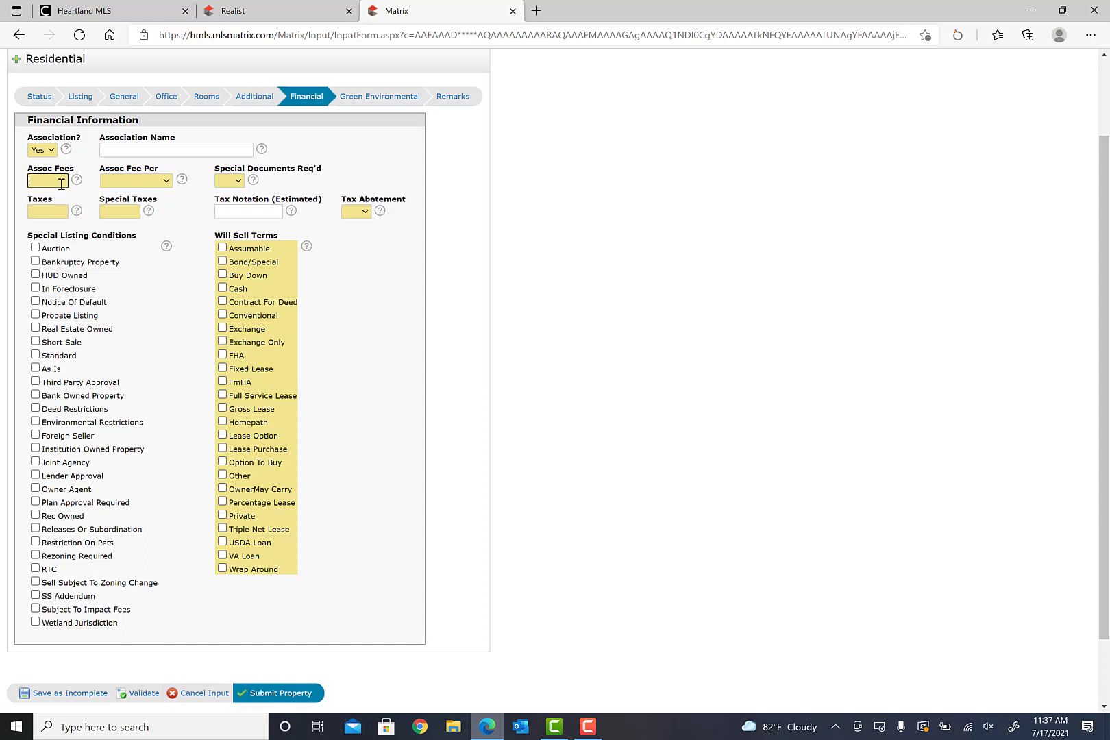
type("150")
left_click(166, 182)
left_click(147, 224)
- Answer No for Special Docs and enter taxes of 1624, looked up in Realist
left_click(253, 180)
left_click(397, 393)
left_click(228, 181)
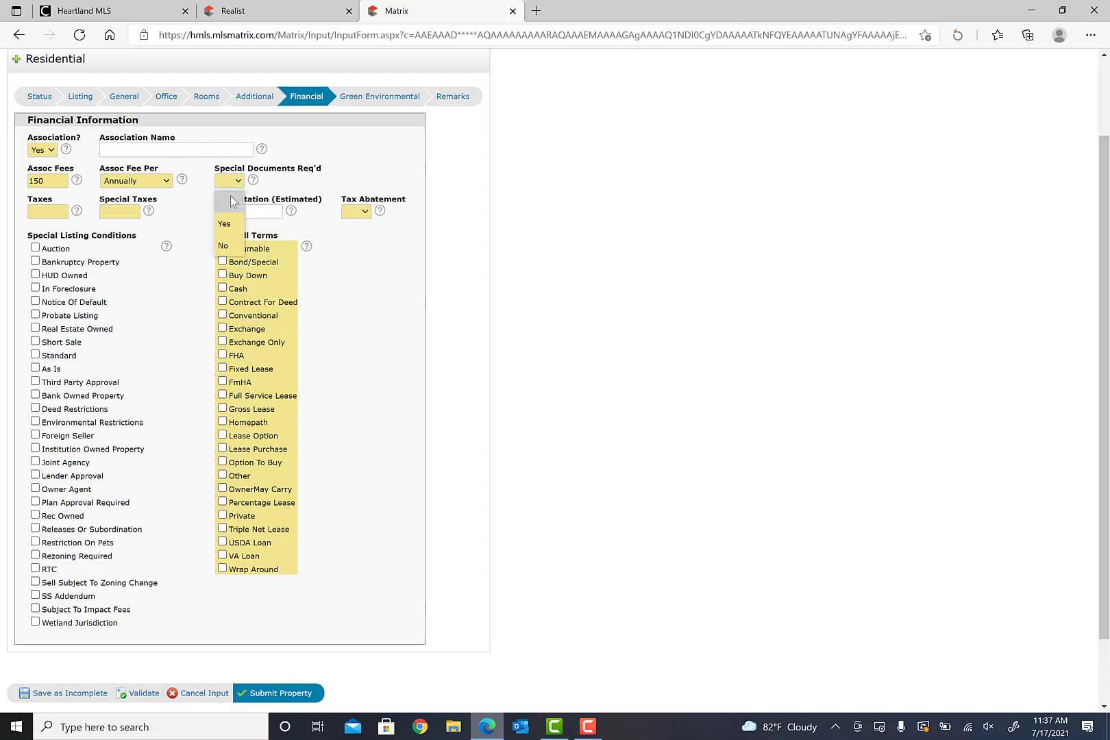
left_click(224, 246)
left_click(56, 213)
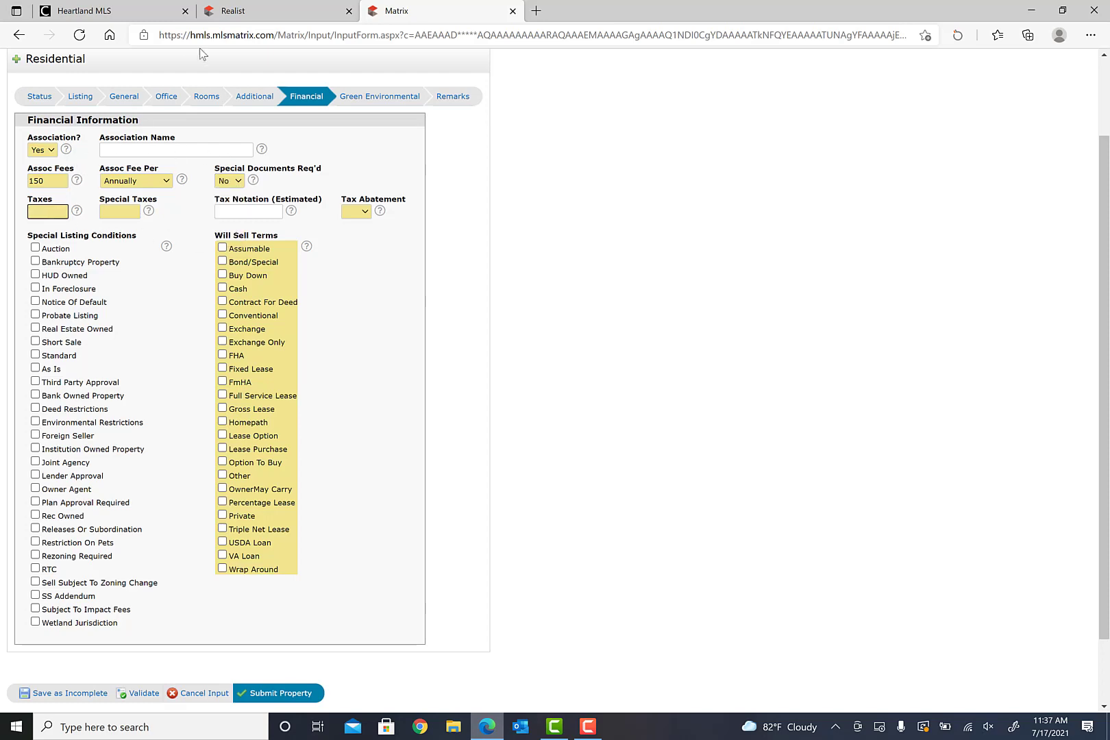
left_click(274, 10)
scroll(420, 438, "up", 2)
scroll(420, 437, "up", 9)
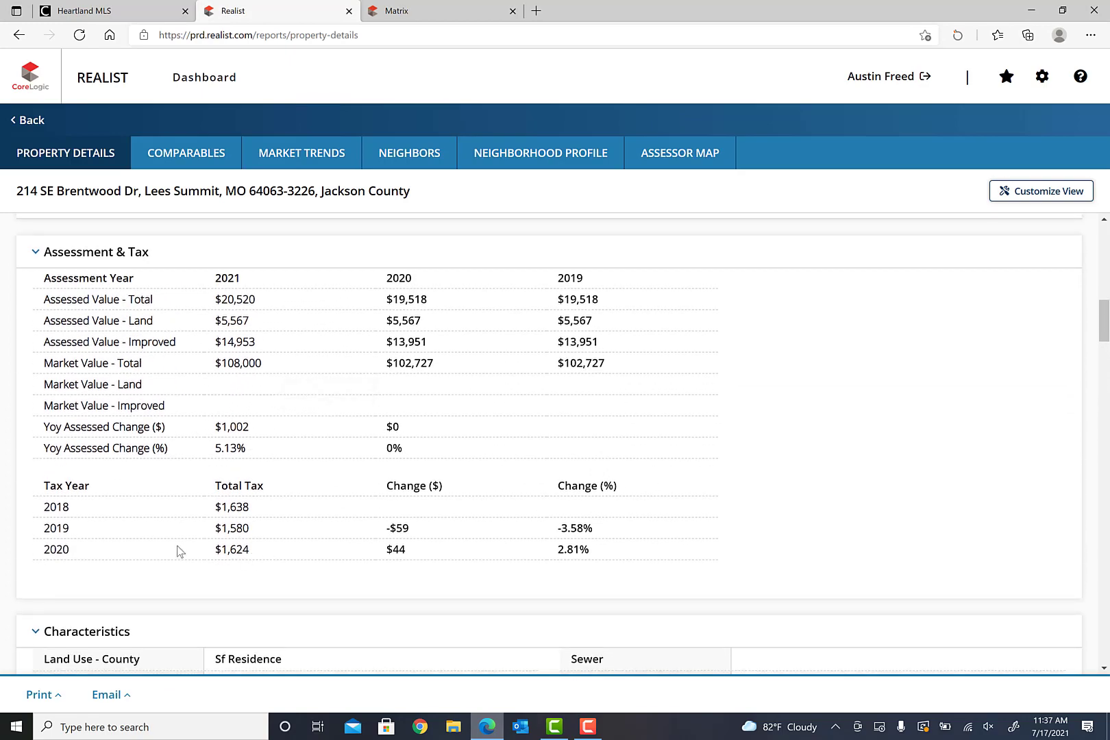
left_click(396, 13)
type("1624")
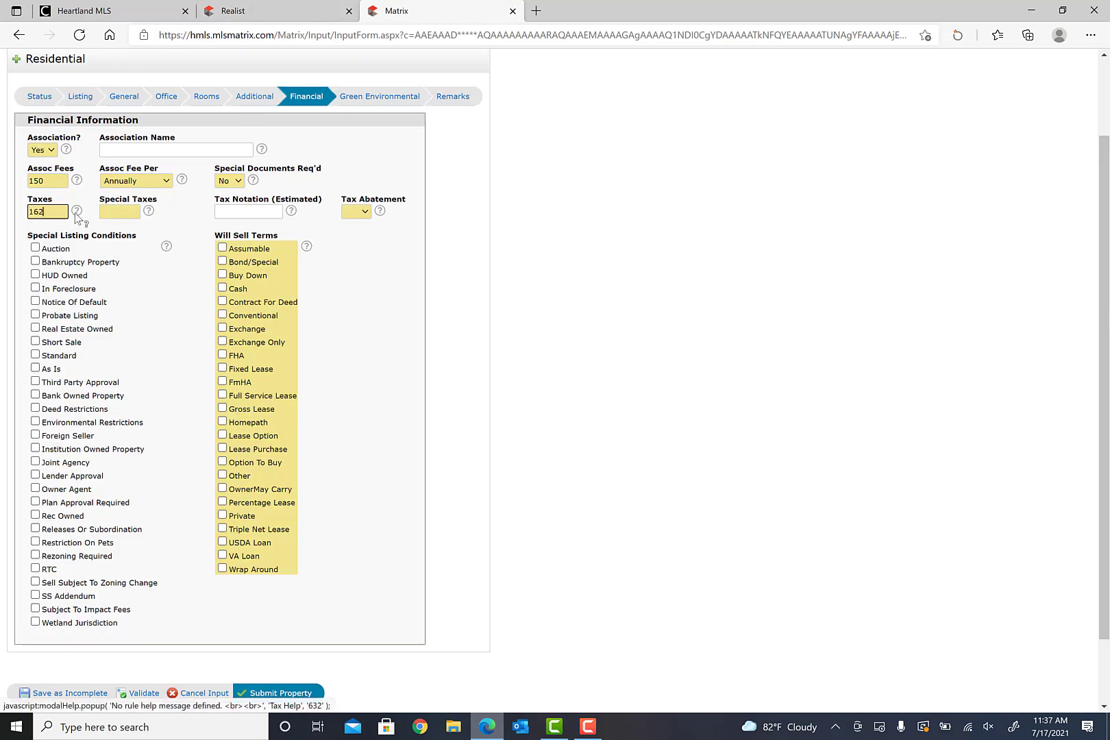
- Enter Special Taxes 0, Abatement No, and check Cash and Conventional sell terms
left_click(117, 216)
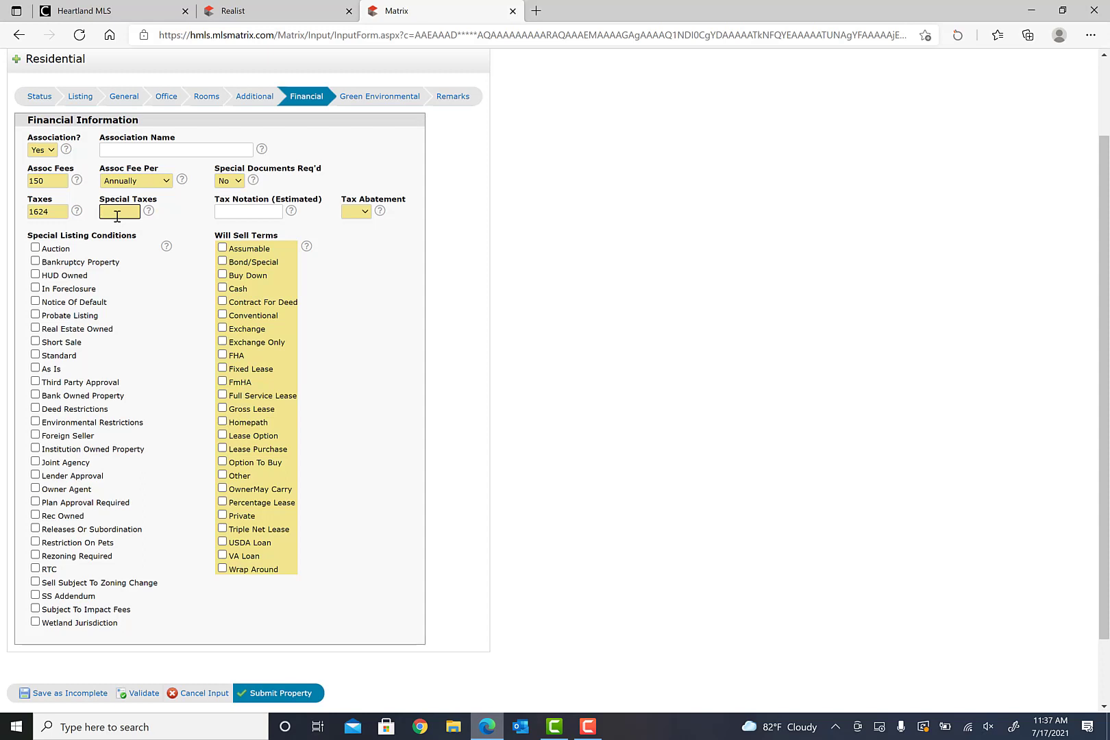
type("0")
left_click(366, 213)
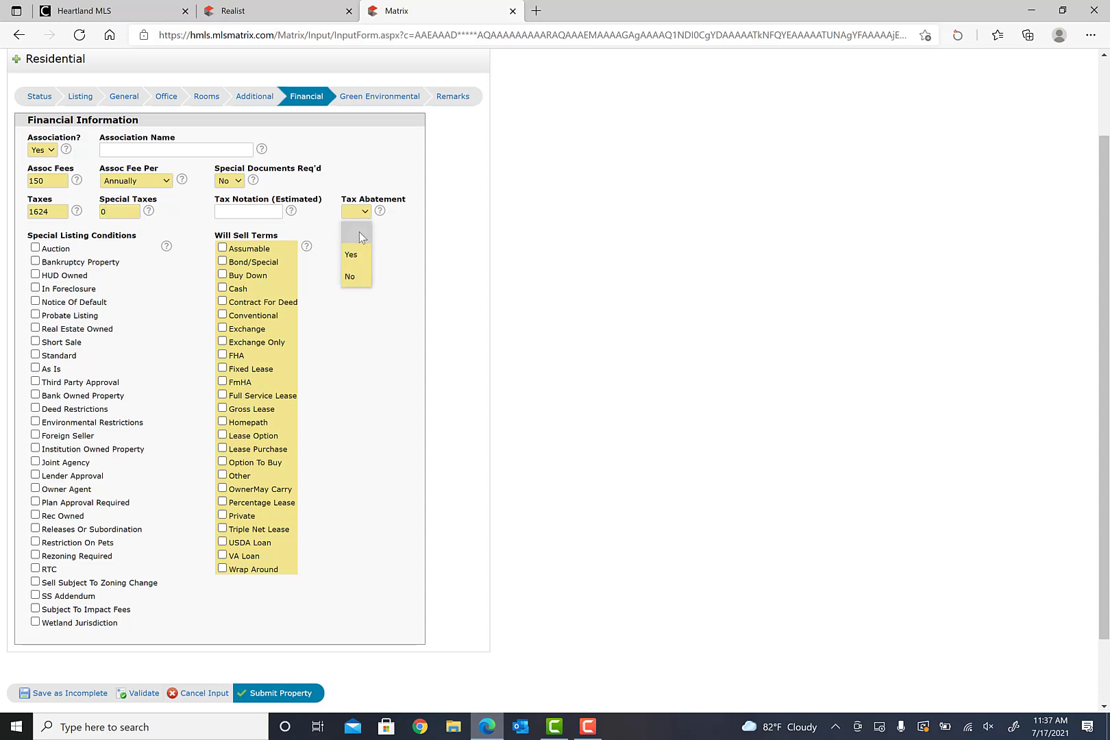
left_click(352, 277)
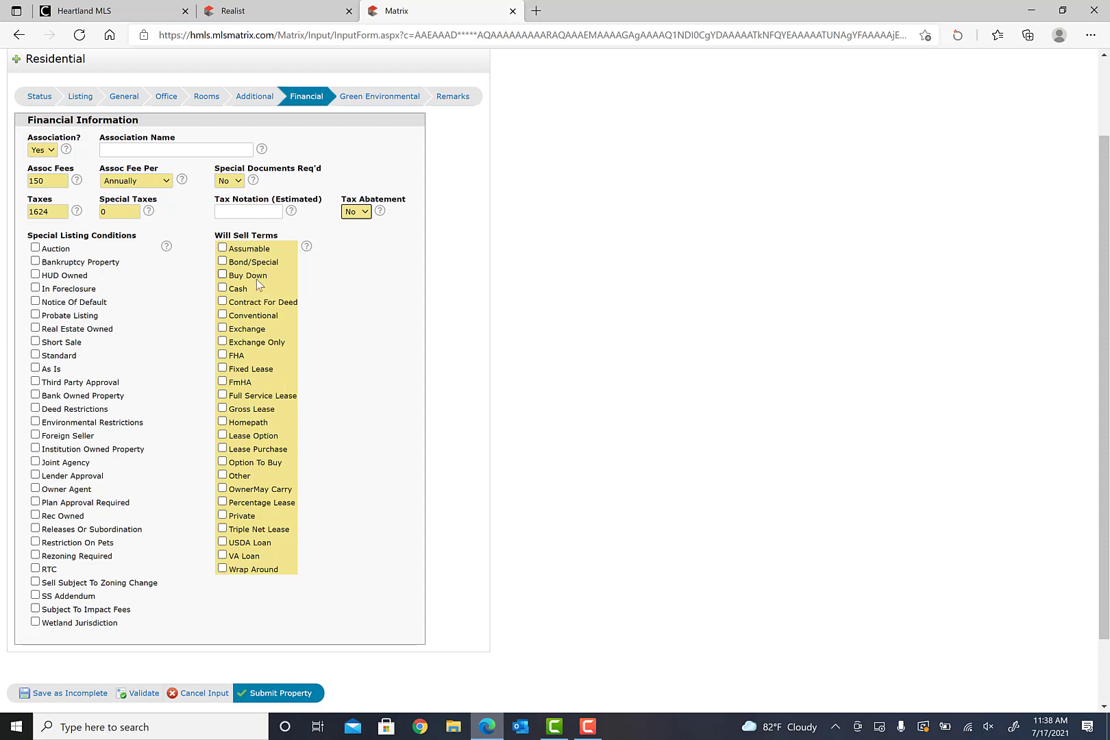
left_click(223, 288)
left_click(223, 315)
- Pass through Green Environmental to Remarks and try the Public Remarks, Directions and Private Remarks boxes
left_click(383, 100)
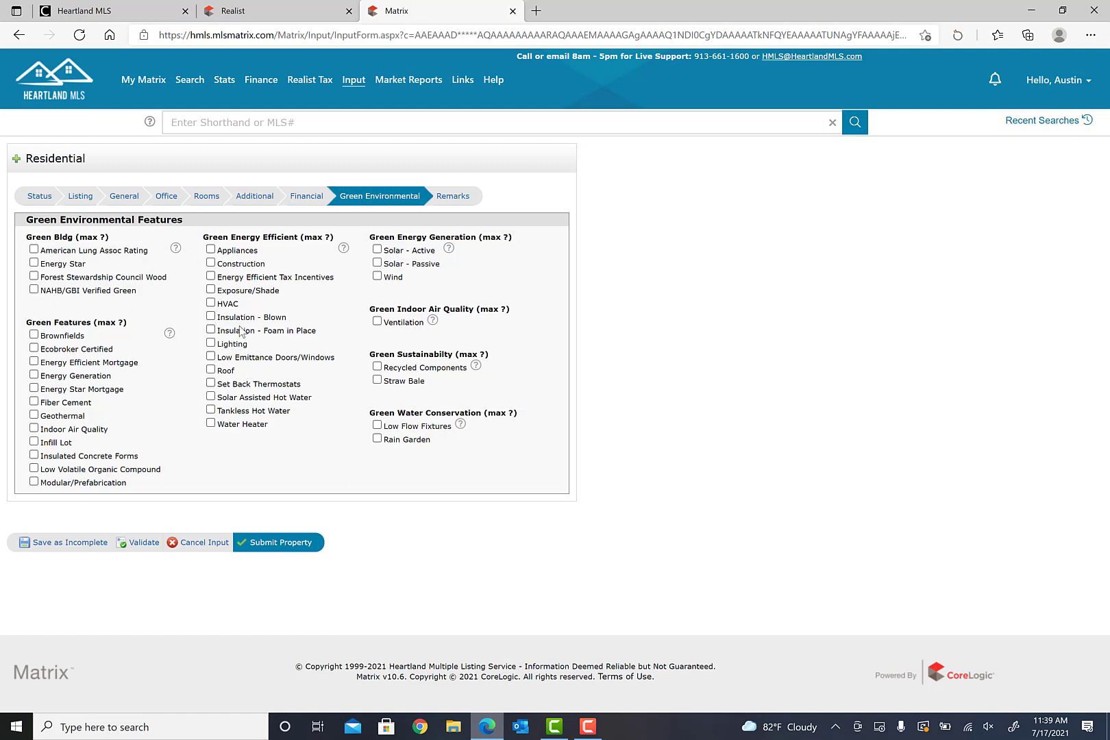
left_click(459, 200)
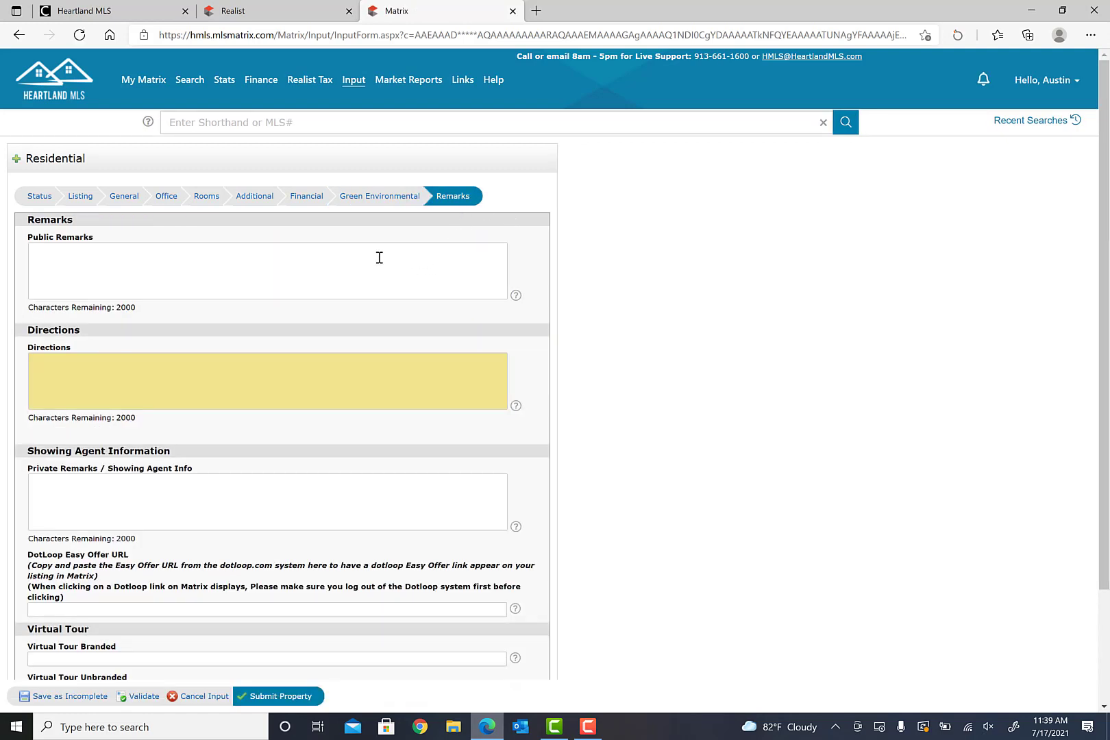
left_click(371, 254)
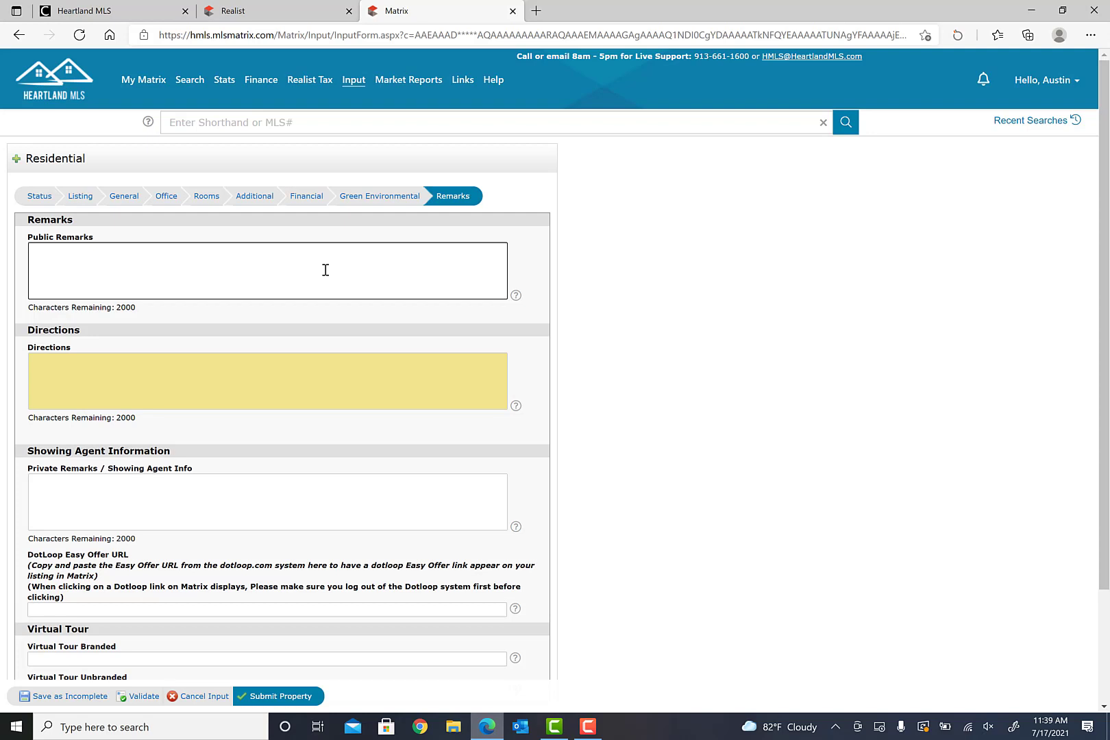
left_click(298, 364)
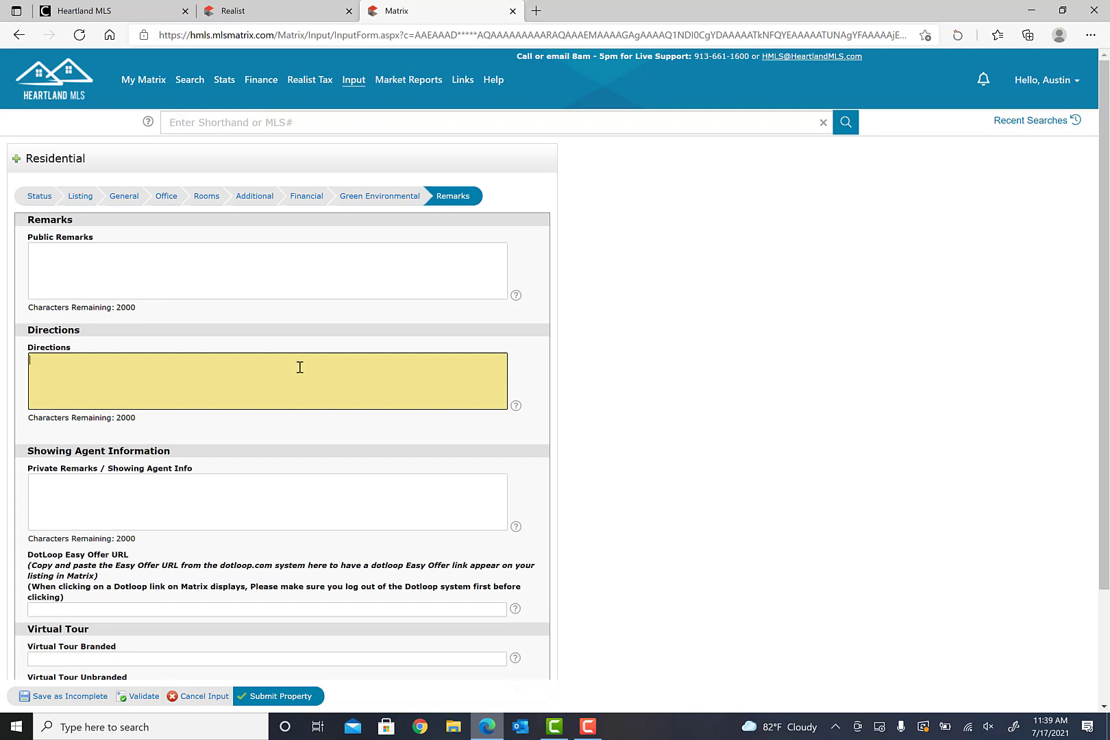
scroll(298, 367, "down", 3)
left_click(195, 391)
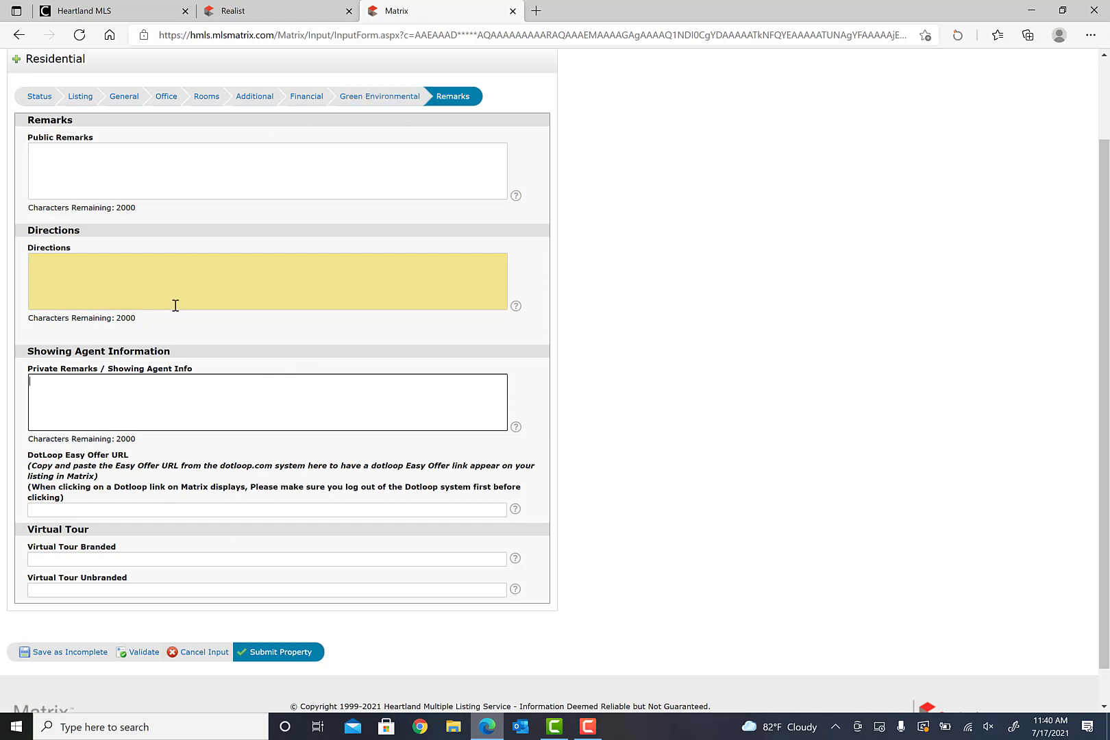
left_click(182, 281)
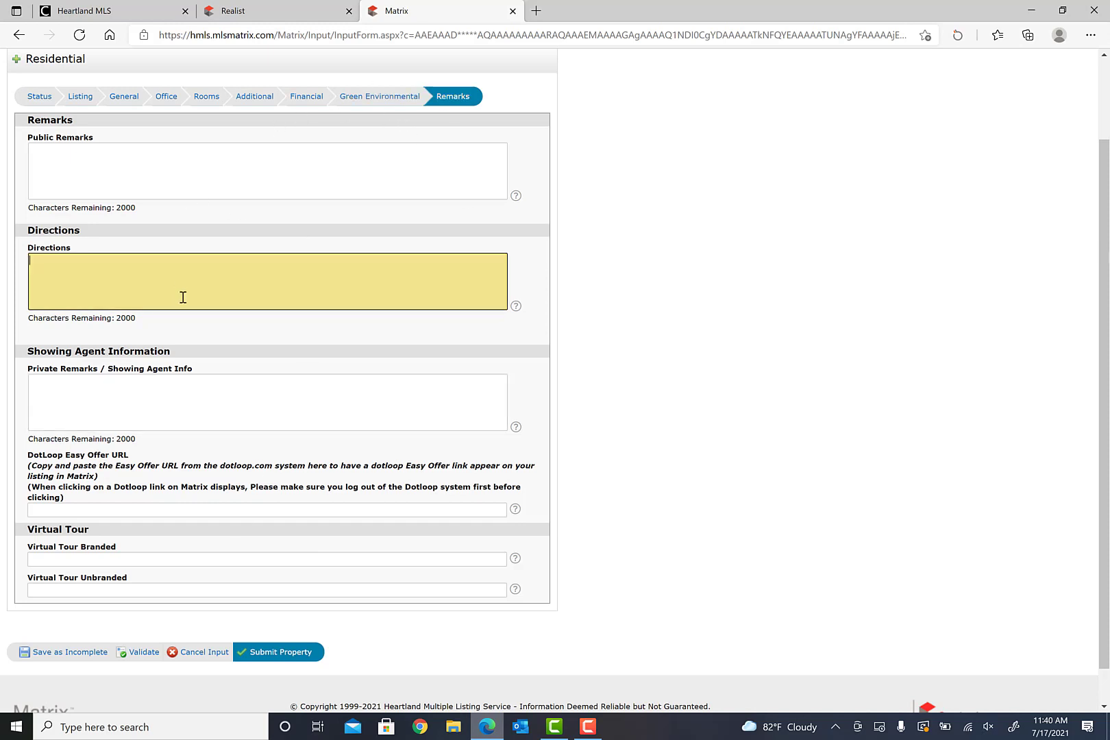
- Validate the listing and review the flagged Office and Listing fields, including blank Price
left_click(141, 652)
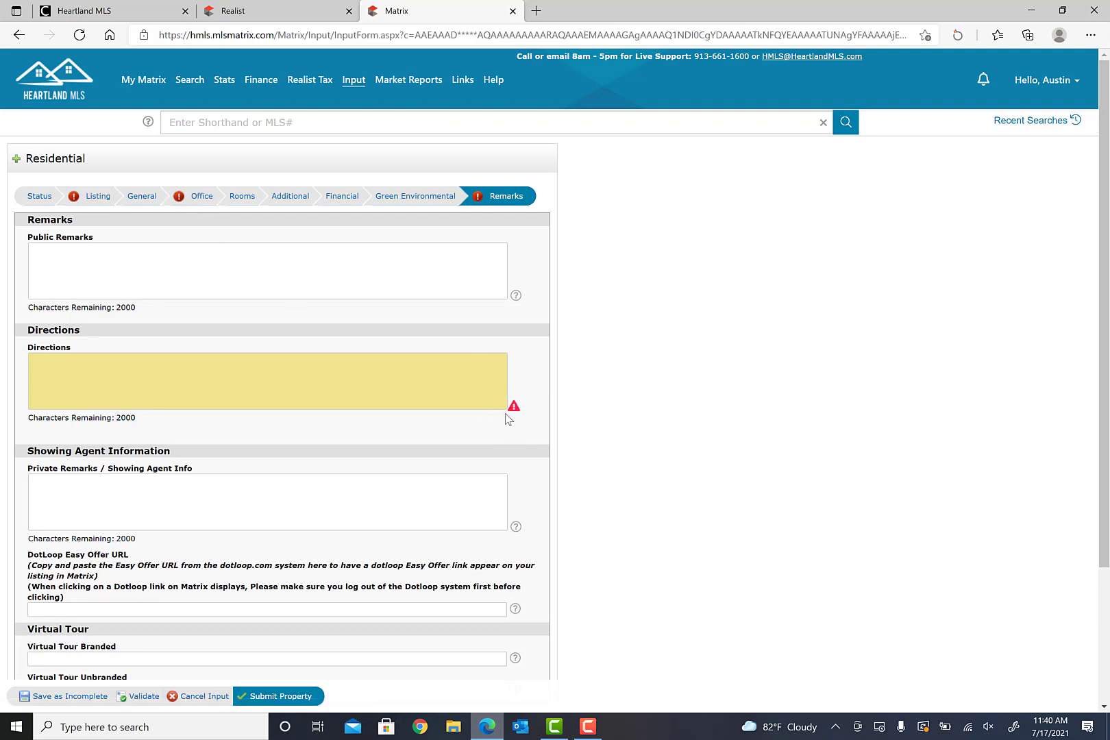
left_click(201, 197)
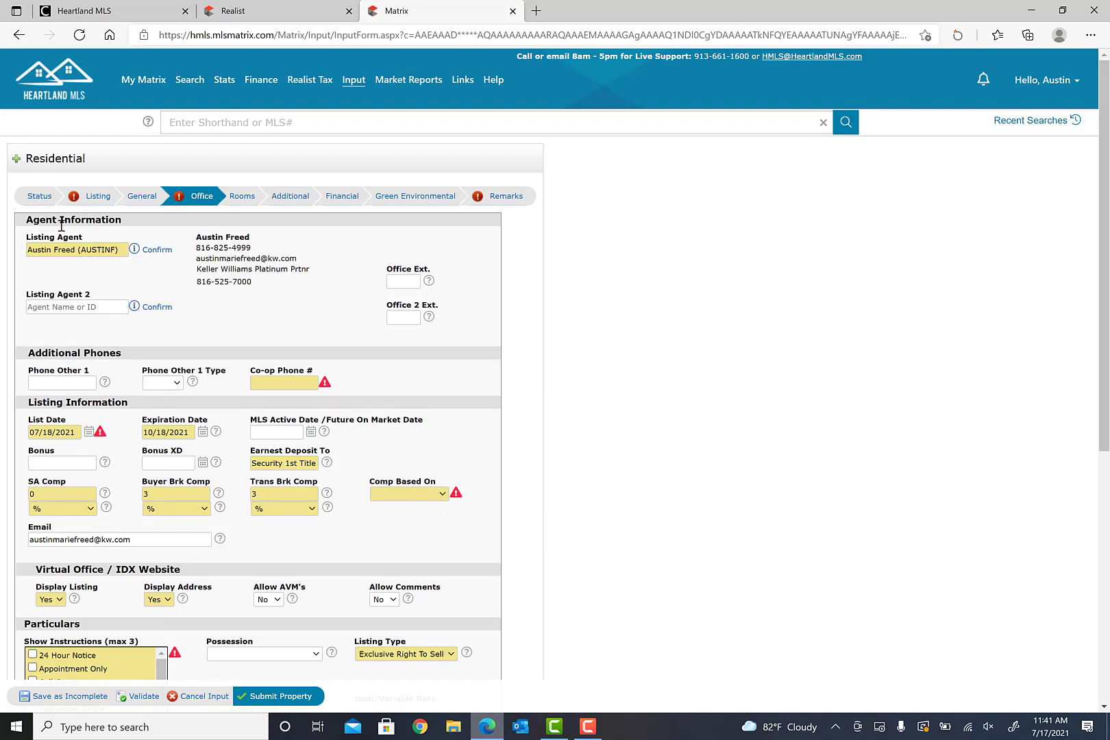
left_click(98, 197)
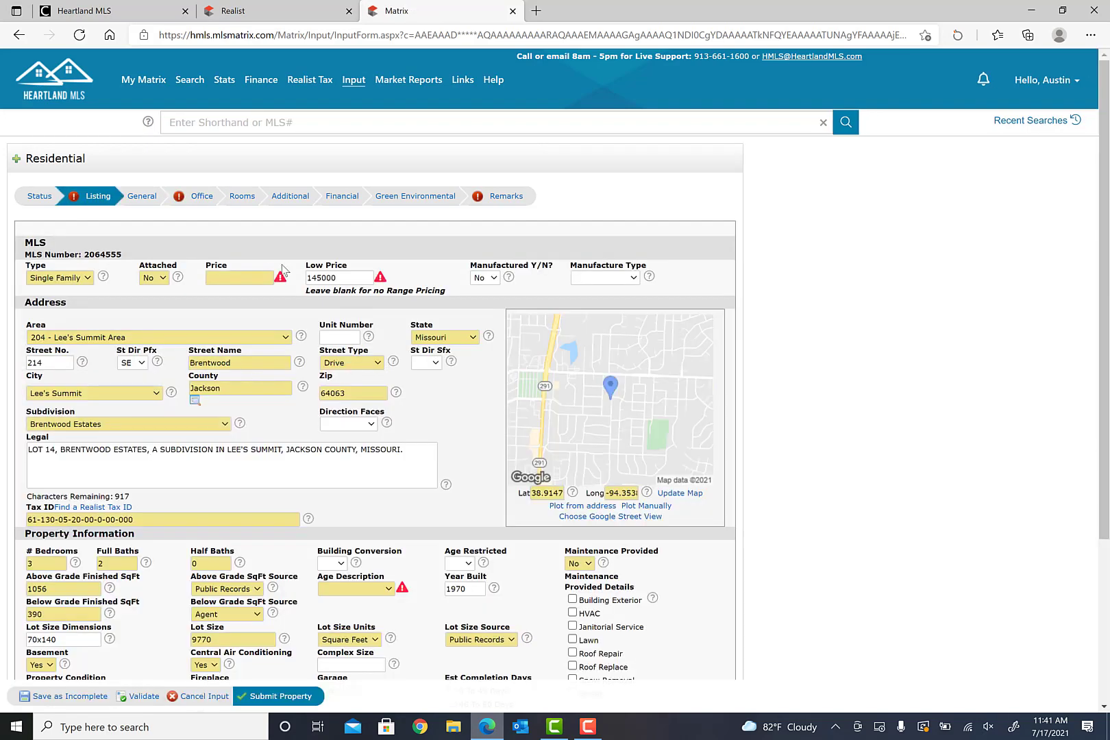
scroll(424, 408, "down", 2)
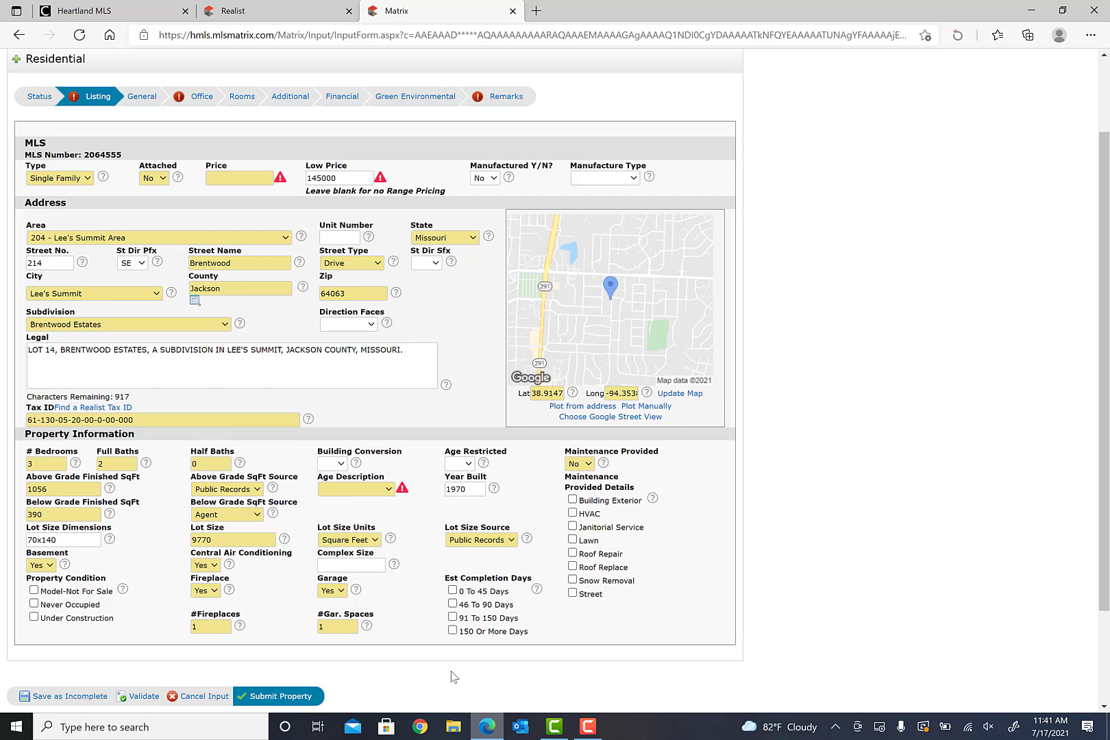
- Discard the Brentwood Dr input and open listing 2321062 from Quick Modify
left_click(203, 696)
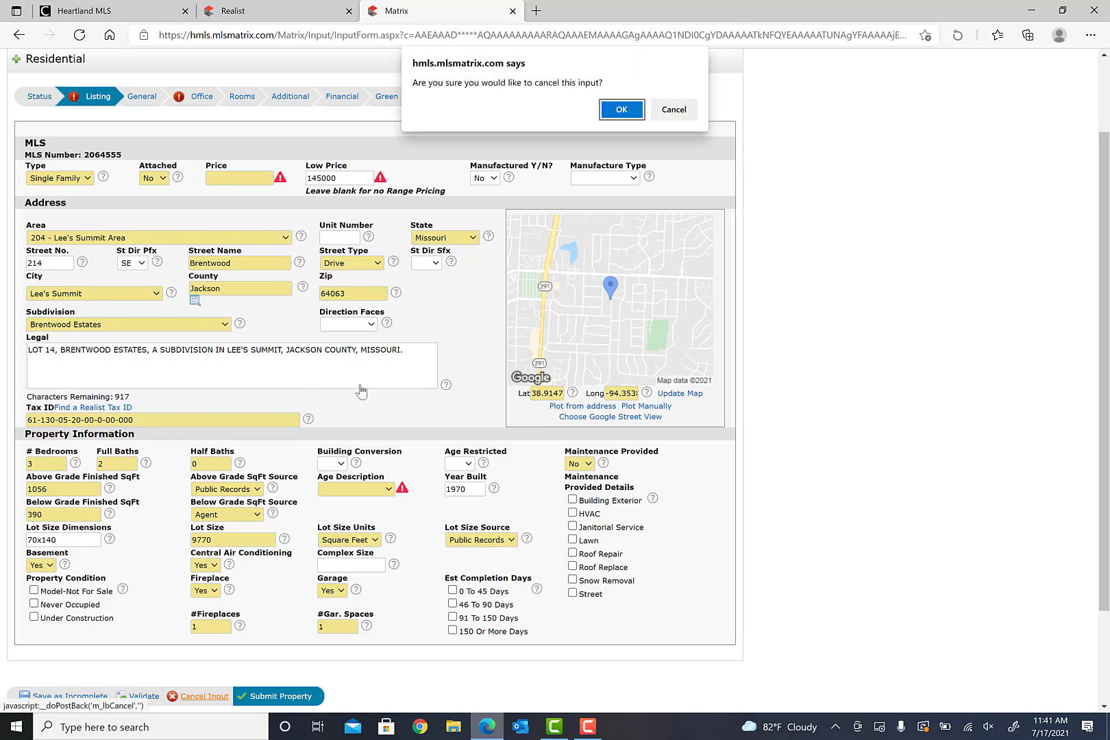
left_click(621, 110)
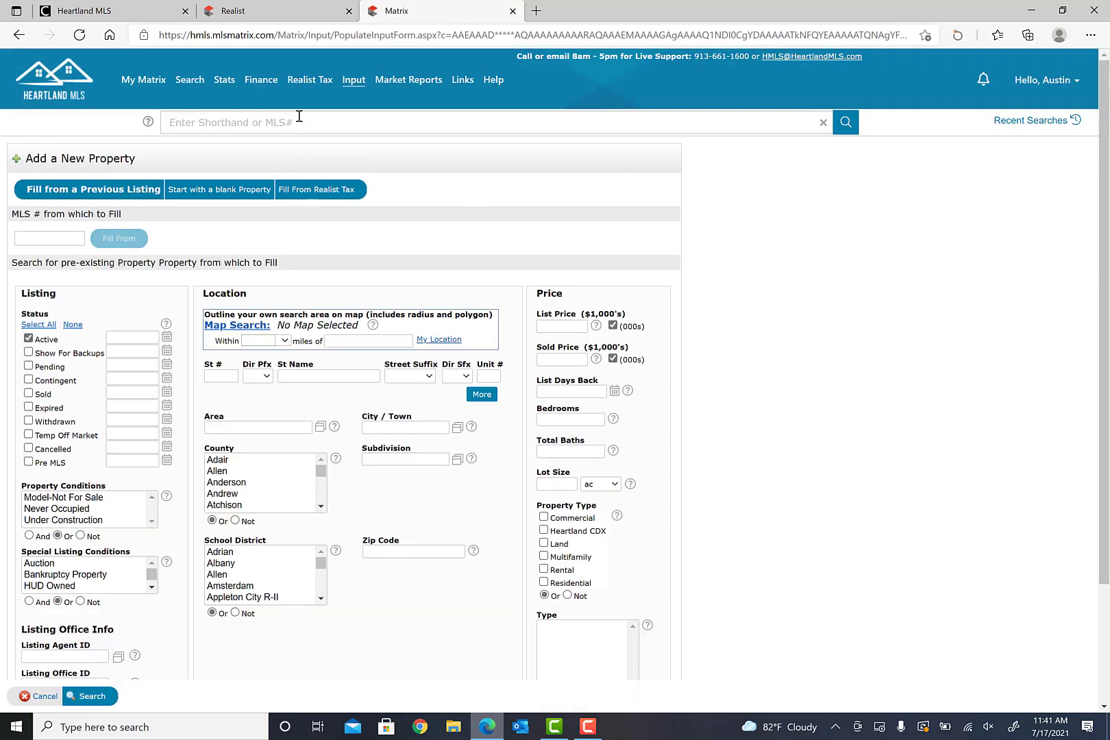
left_click(353, 80)
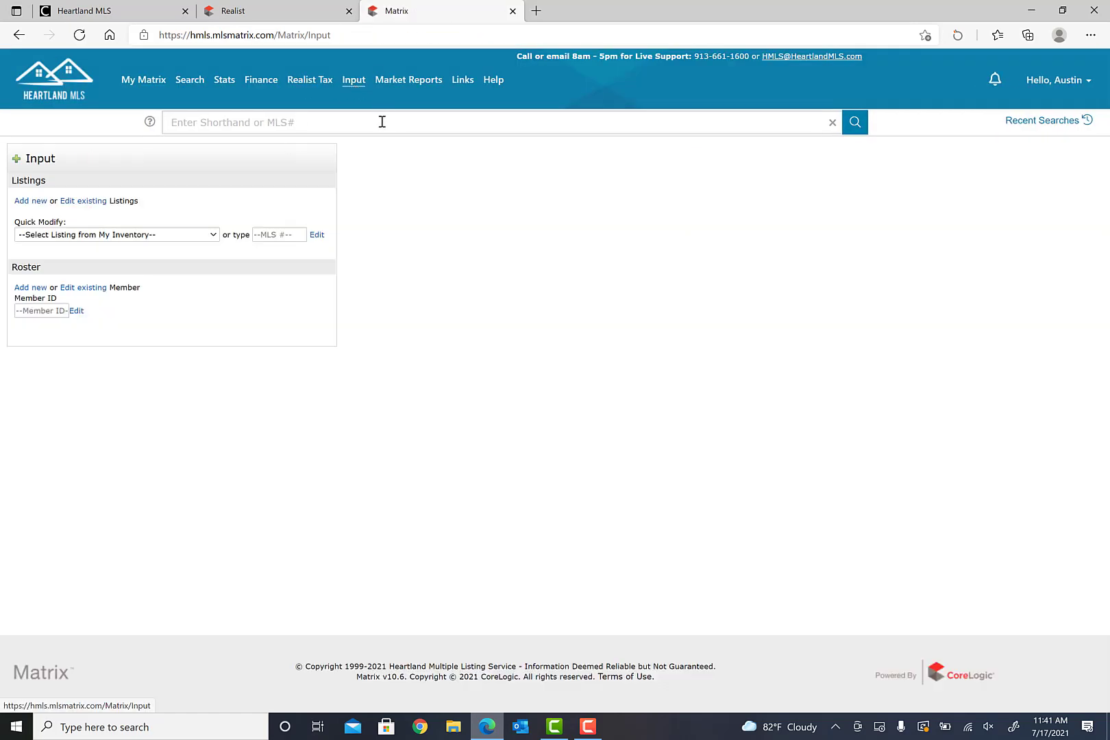
left_click(195, 234)
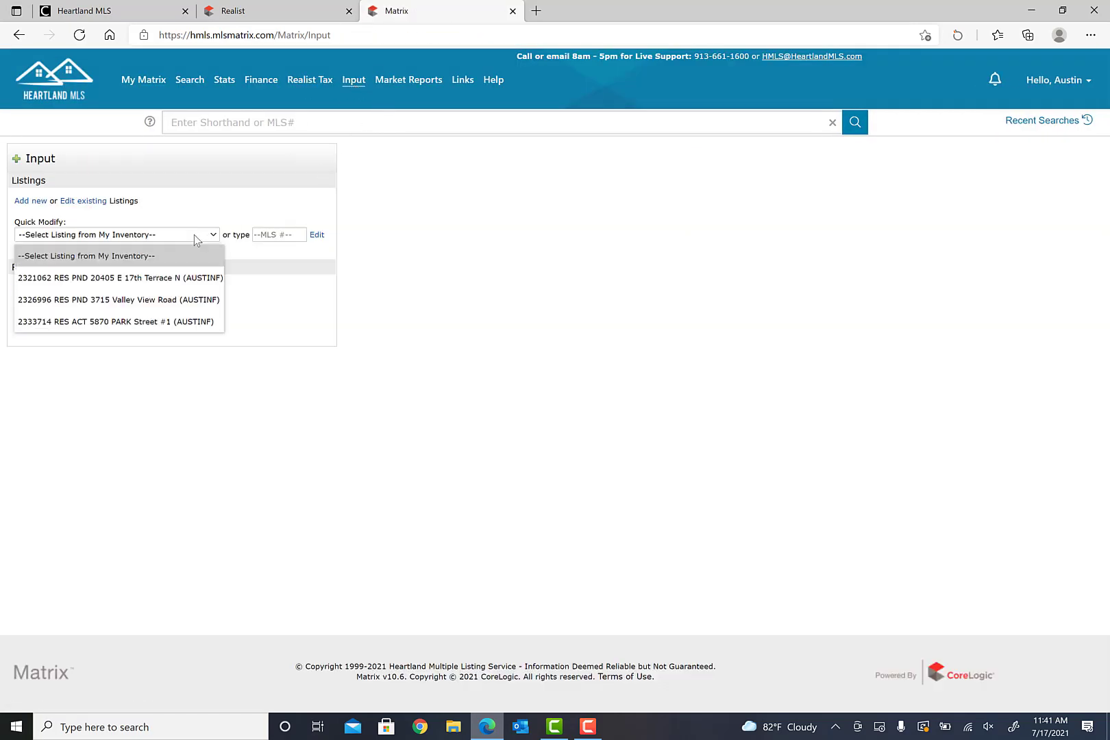
left_click(175, 283)
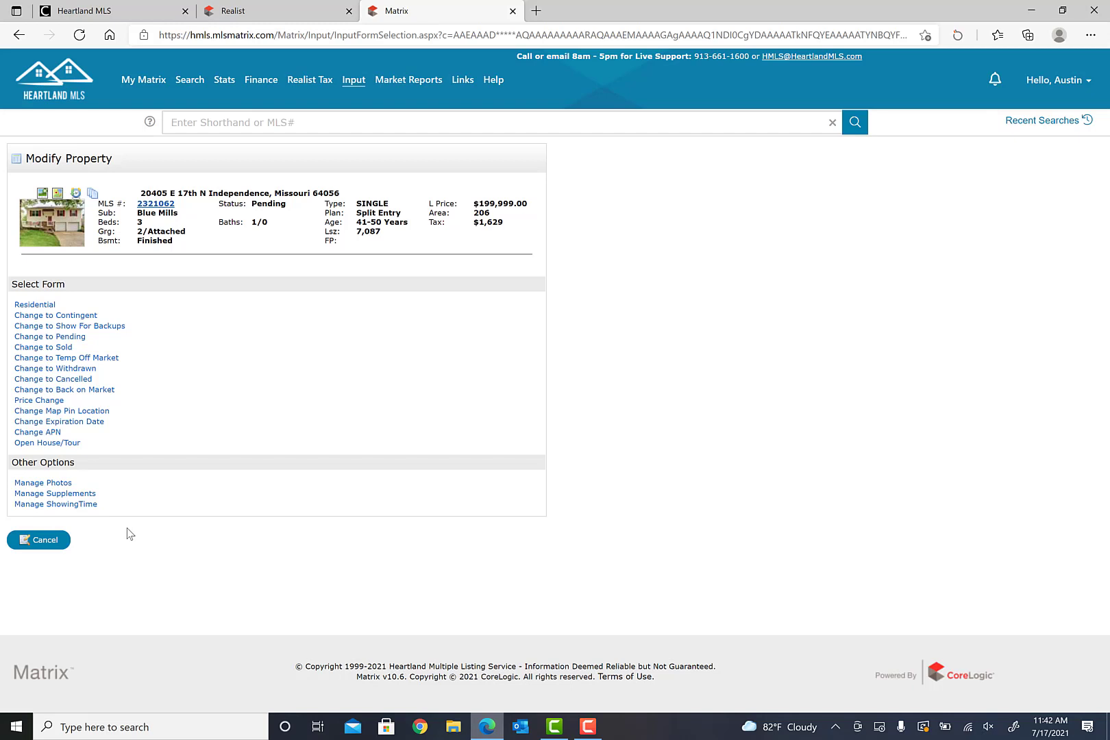
left_click(55, 483)
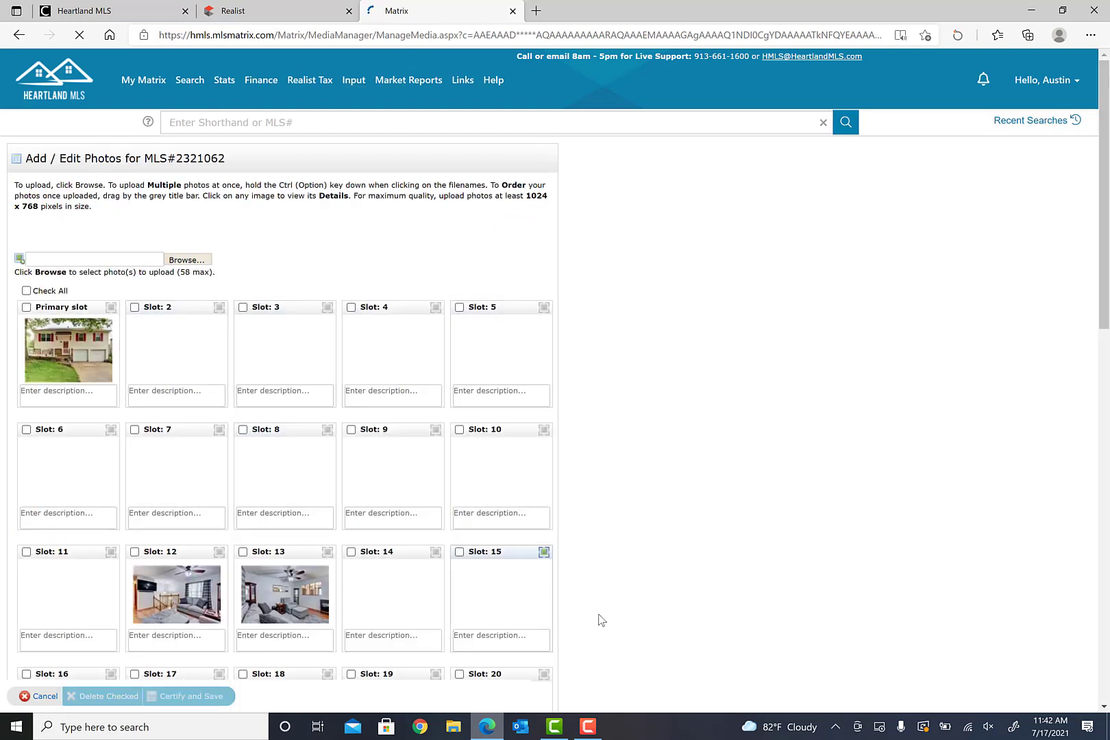
left_click(186, 260)
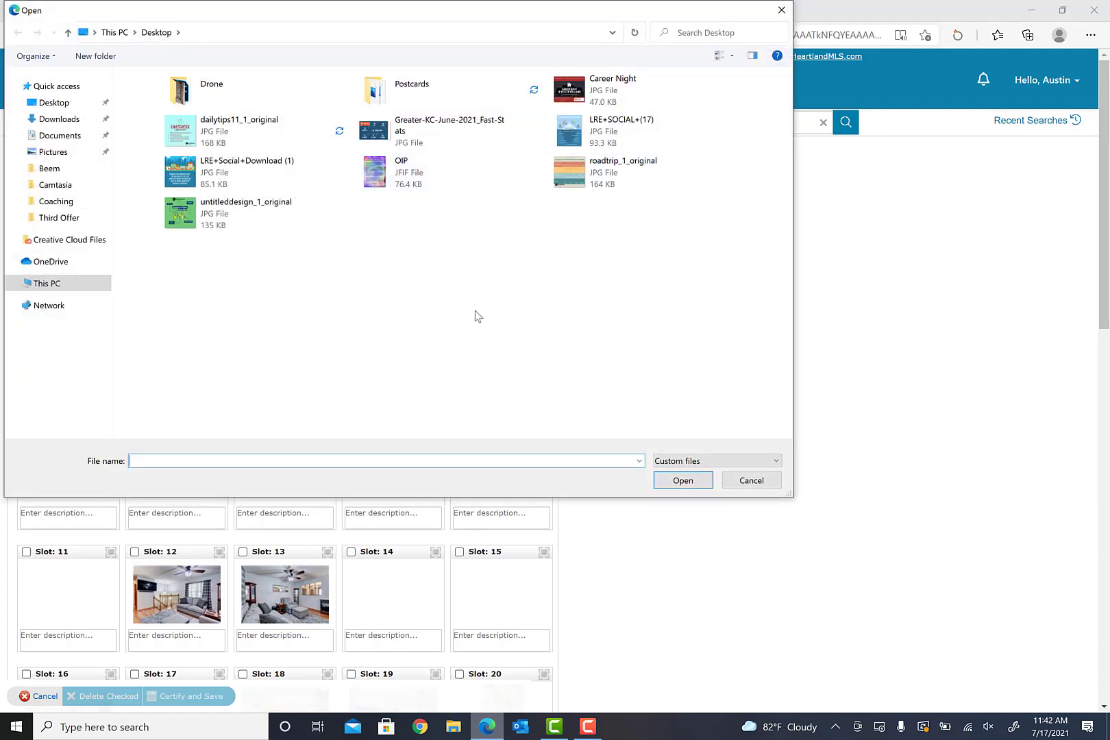
left_click(752, 483)
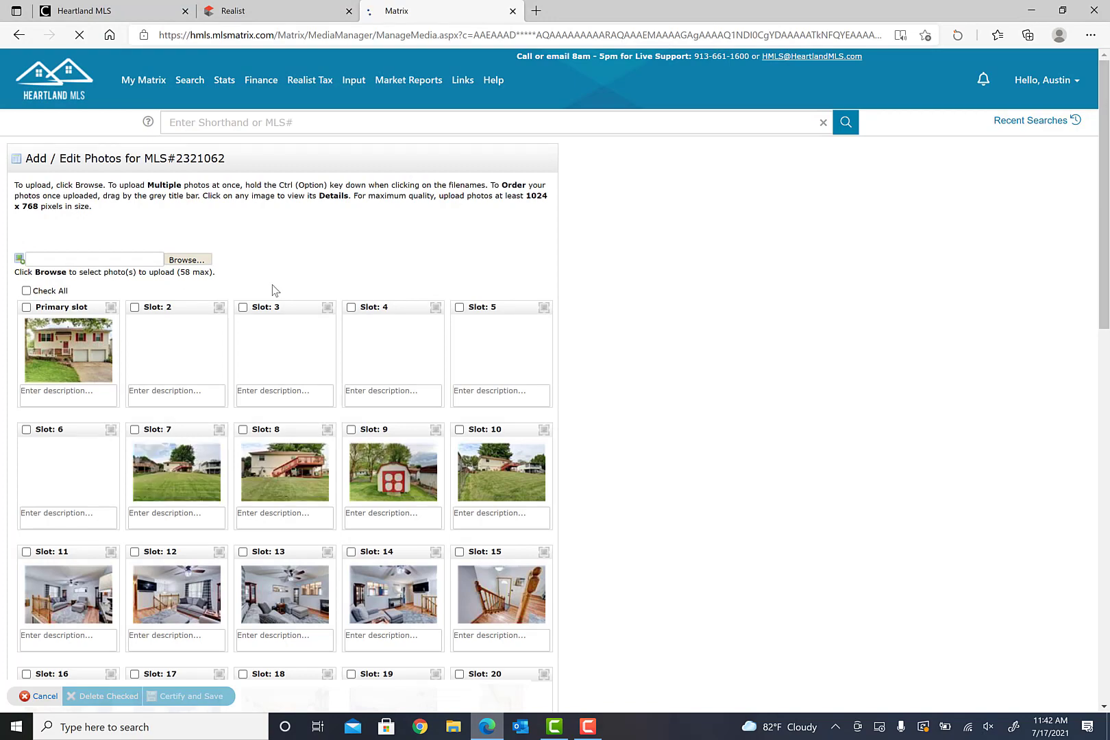
scroll(305, 350, "down", 8)
scroll(332, 366, "down", 4)
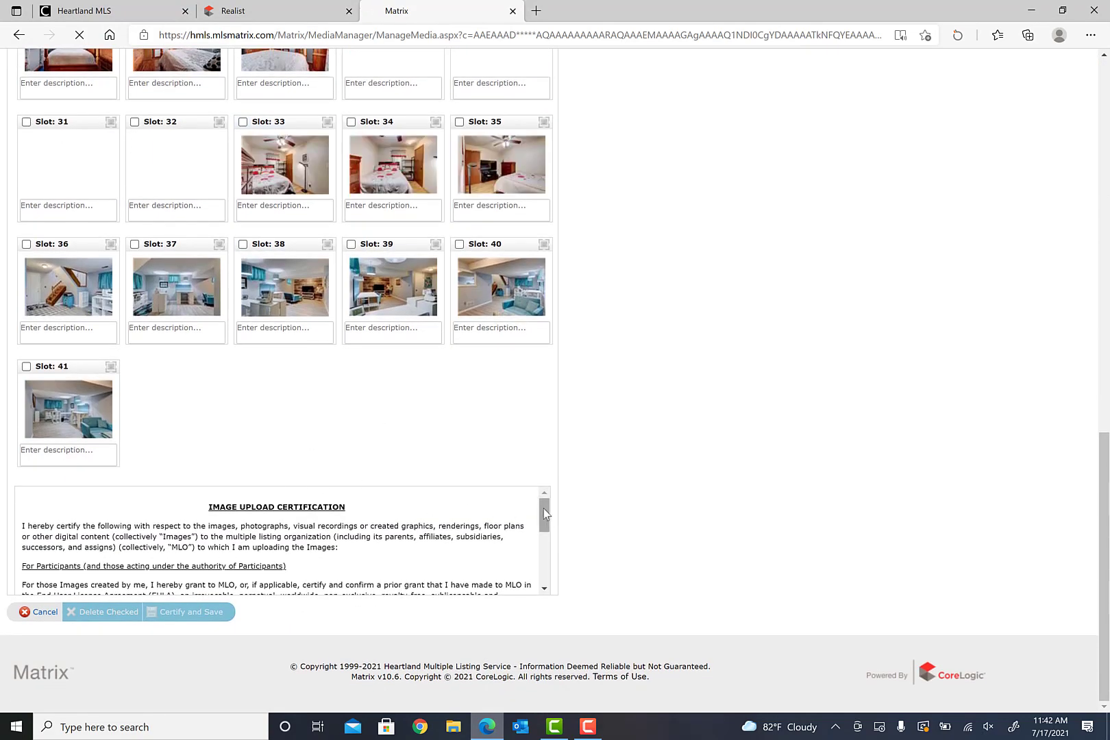
left_click_drag(544, 508, 547, 574)
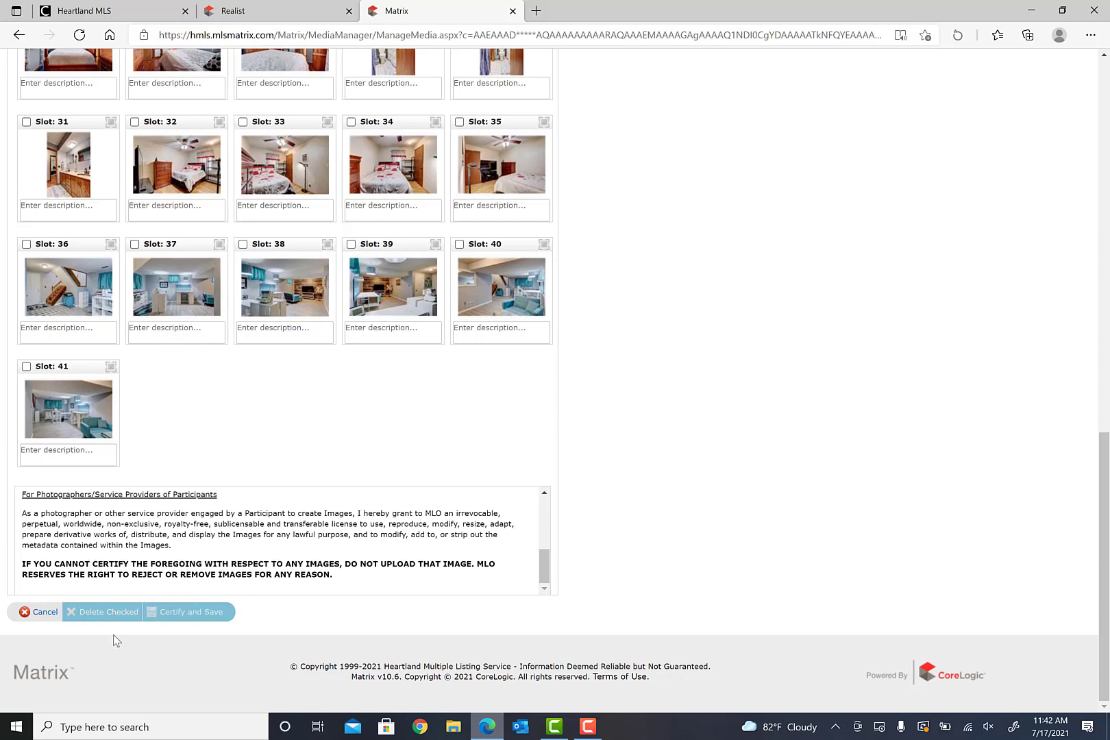
left_click(42, 612)
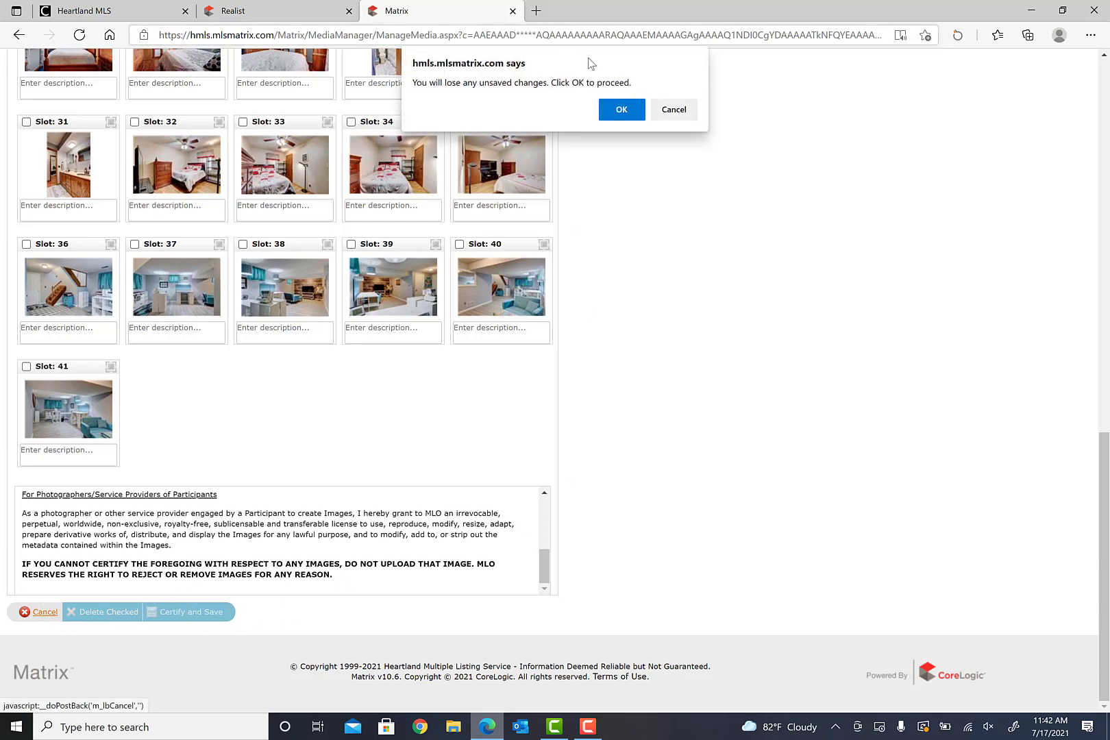
left_click(620, 110)
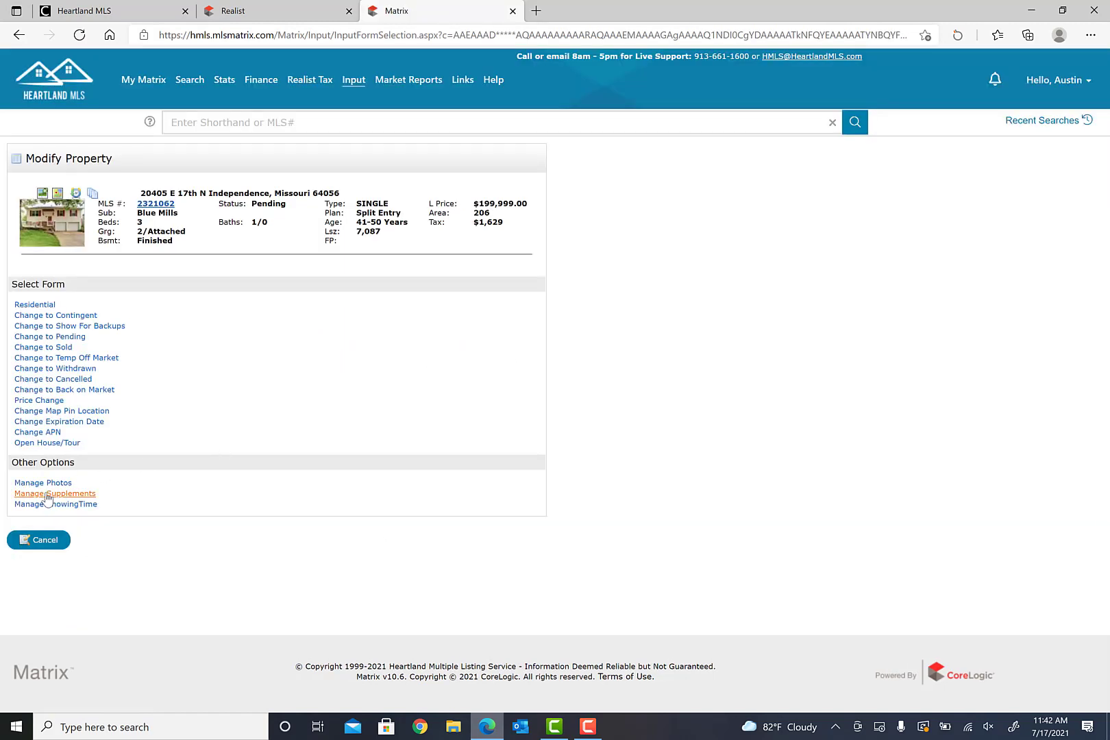
- Open Manage Supplements and try adding a supplement file, cancelling the file picker
left_click(47, 494)
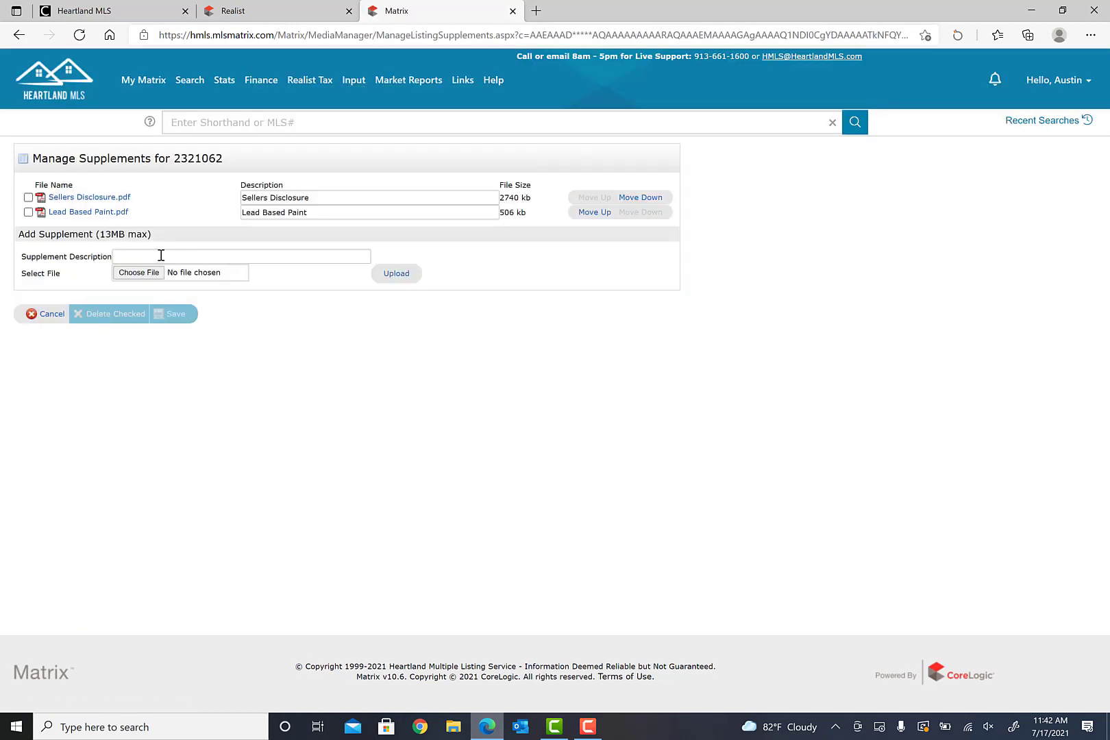
left_click(160, 255)
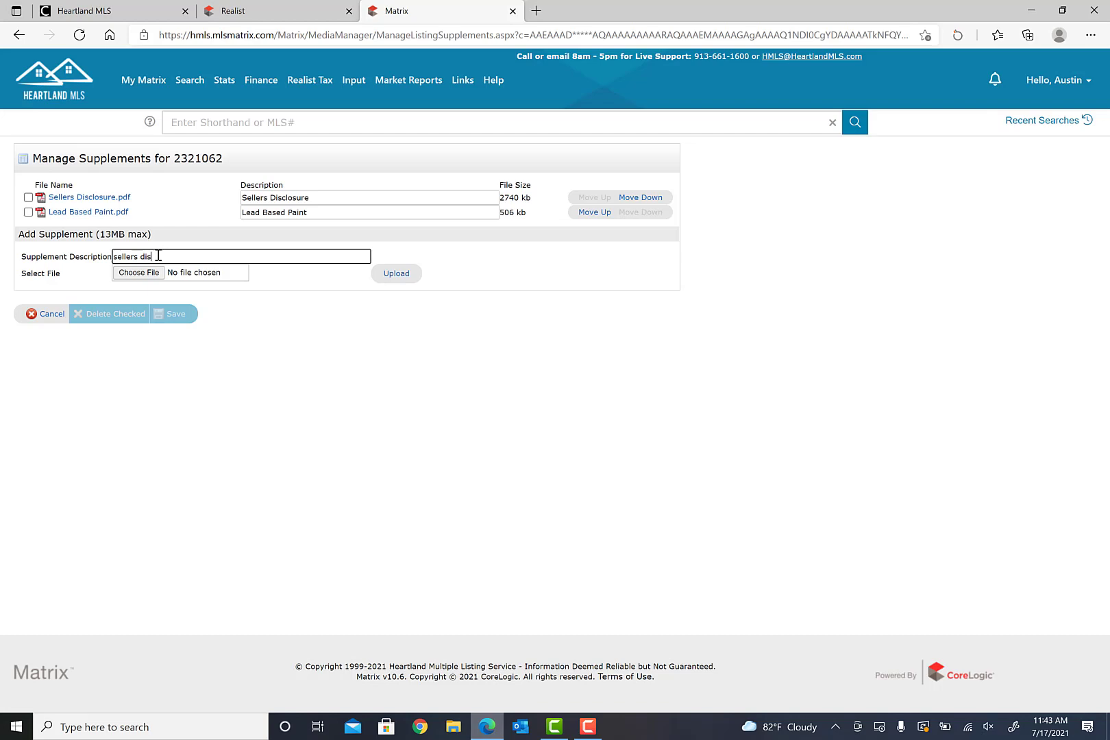
left_click(152, 275)
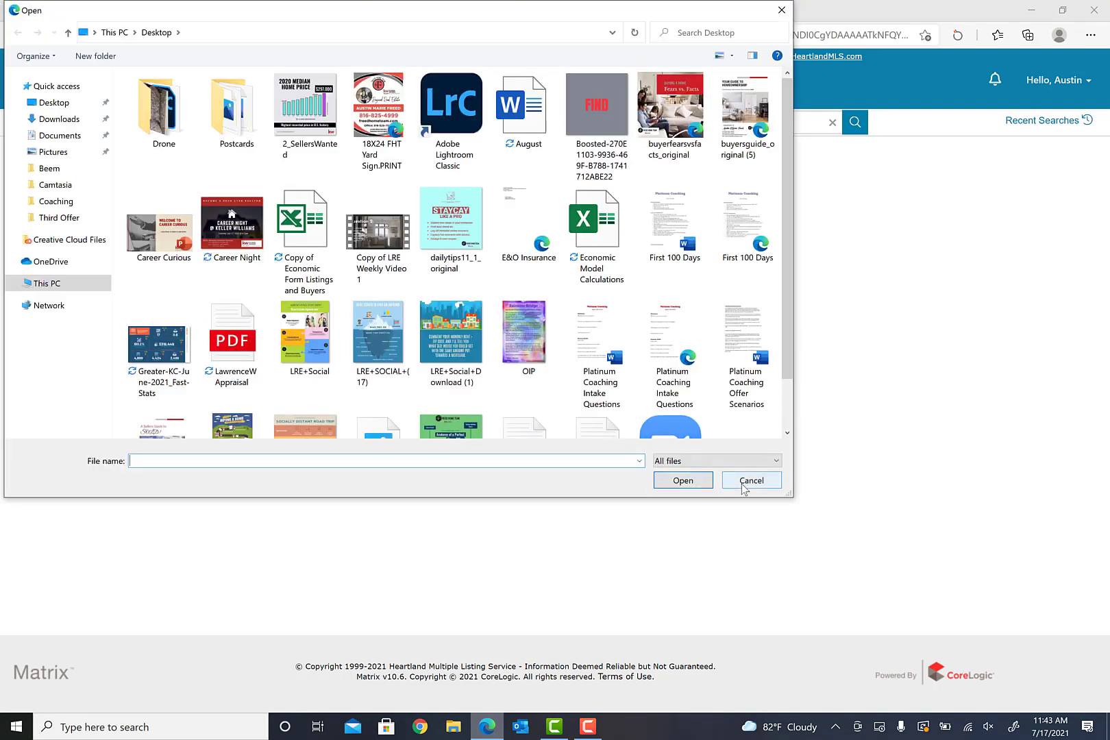
left_click(745, 485)
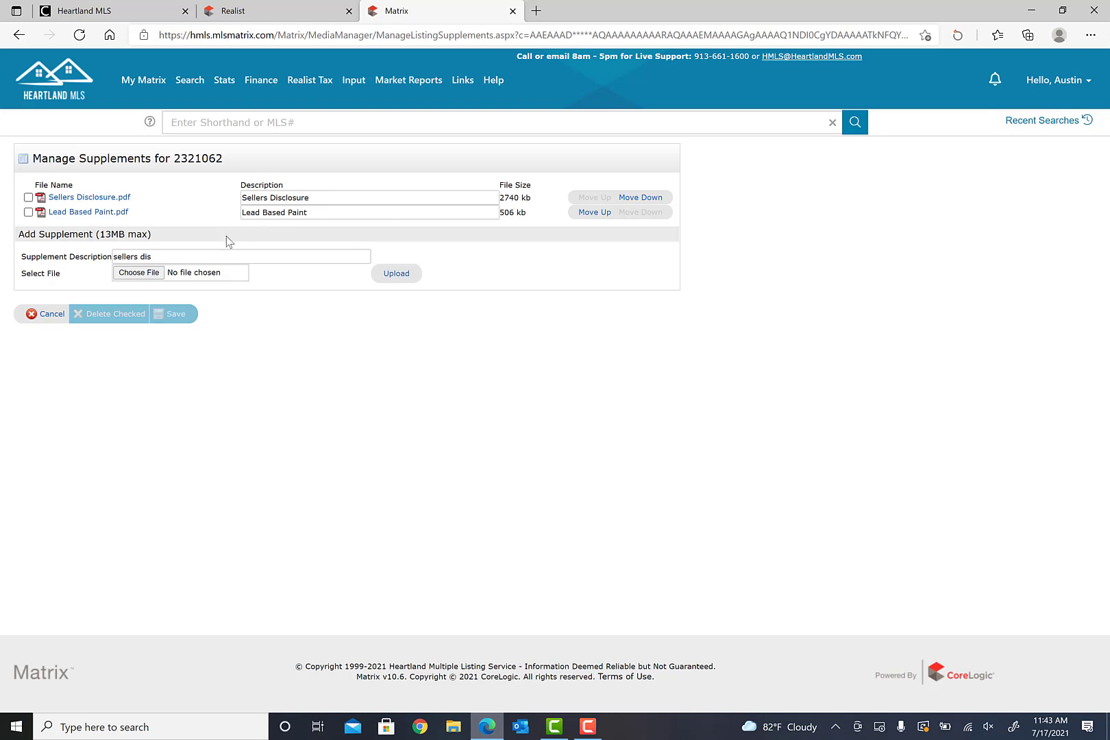
- Replace the supplement description with 'lead', leave without saving, and launch Manage ShowingTime
left_click_drag(194, 256, 39, 246)
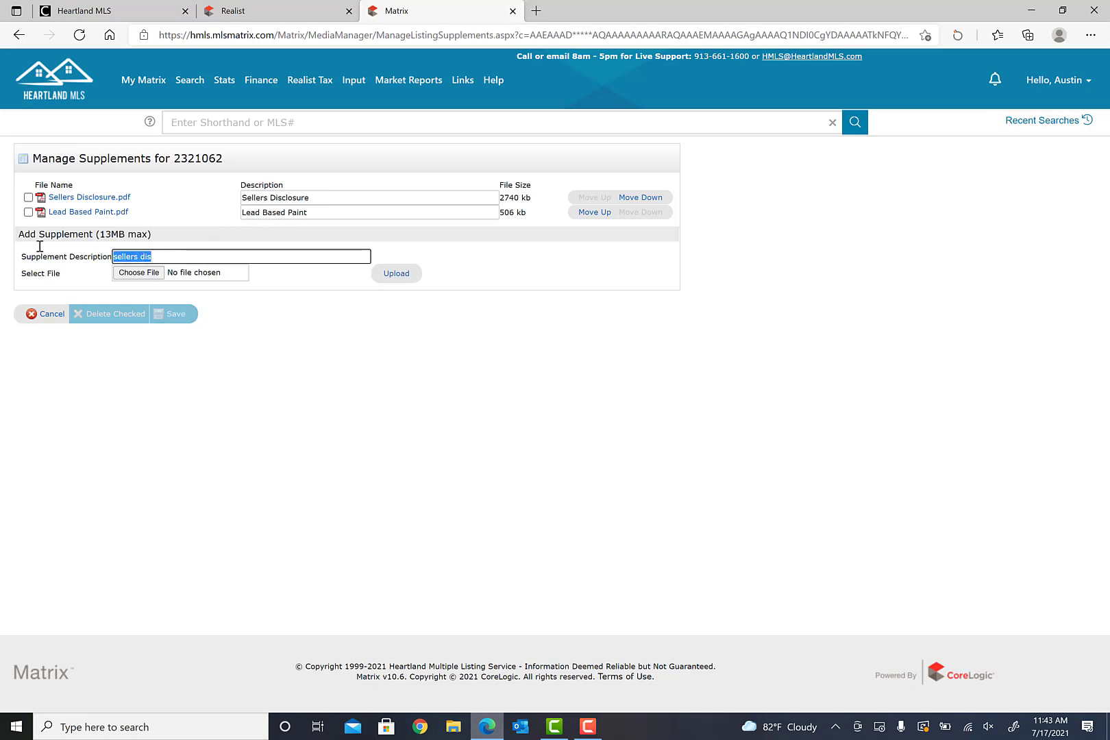
key("BackSpace")
type("lead")
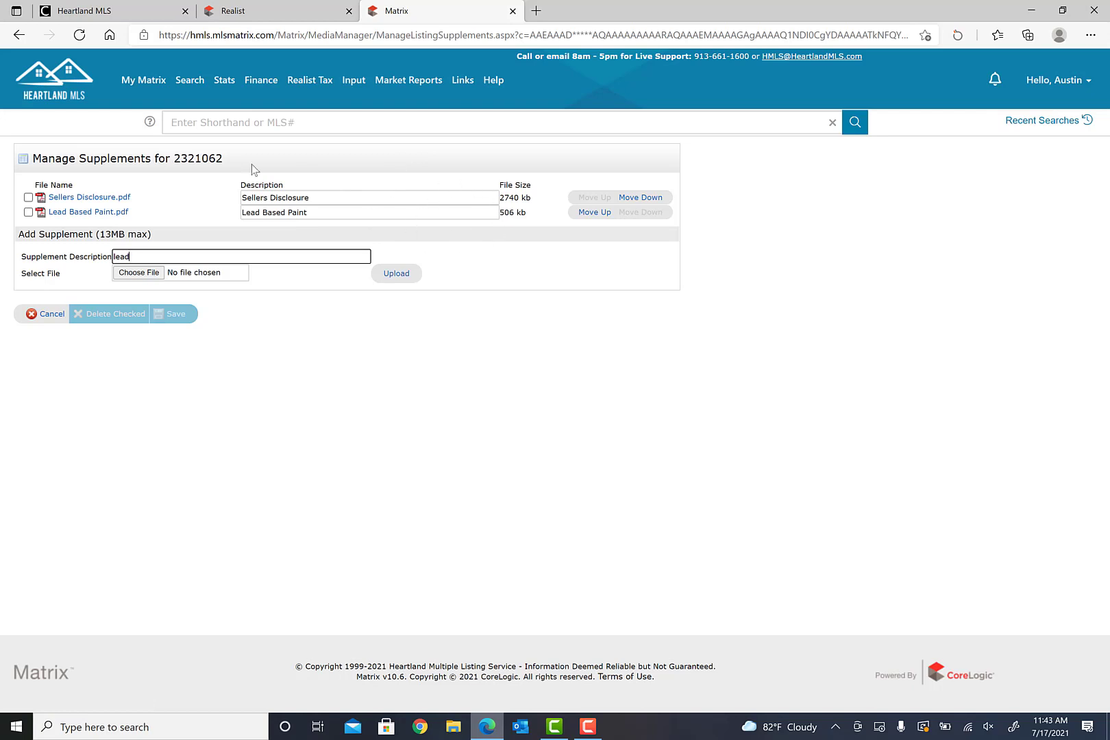
left_click(50, 315)
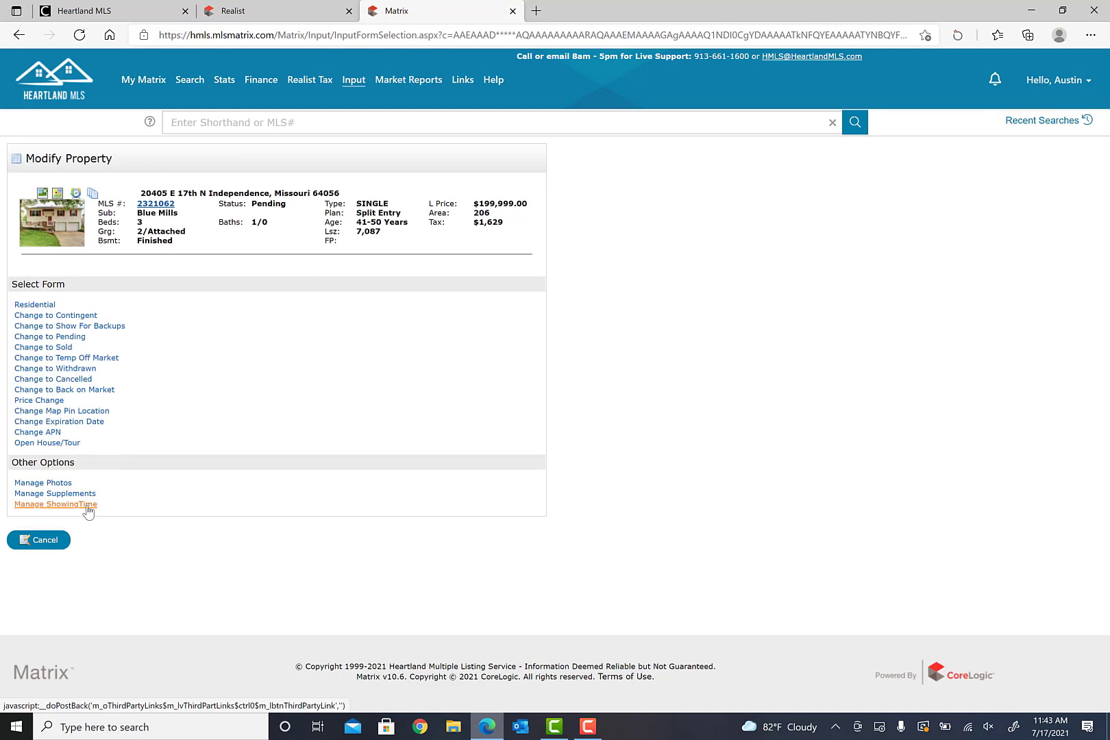
left_click(87, 510)
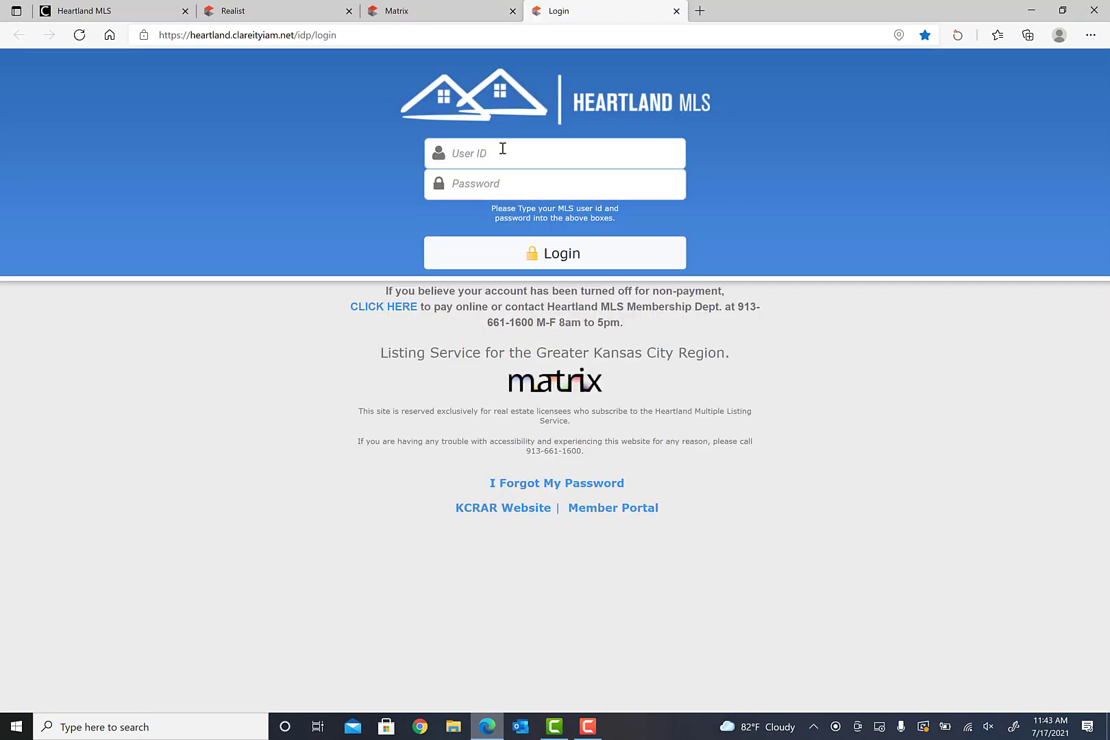
- Sign in to Heartland MLS with the corrected user ID and the account password
key("ctrl+a")
key("BackSpace")
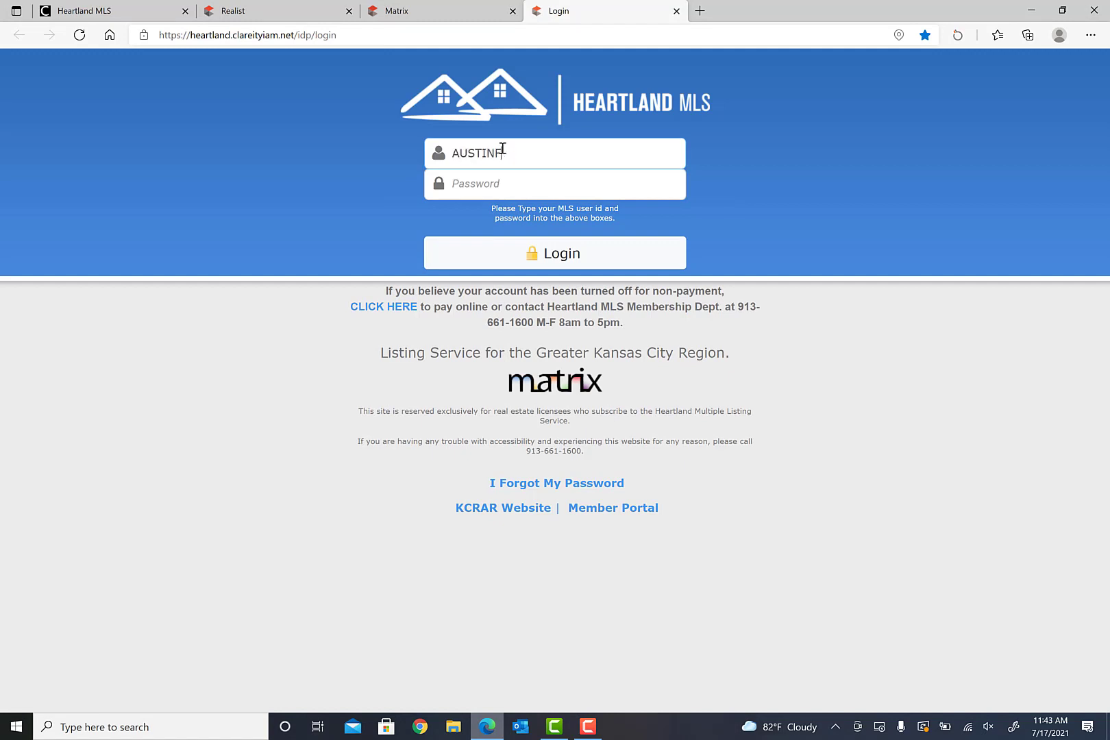
key("Tab")
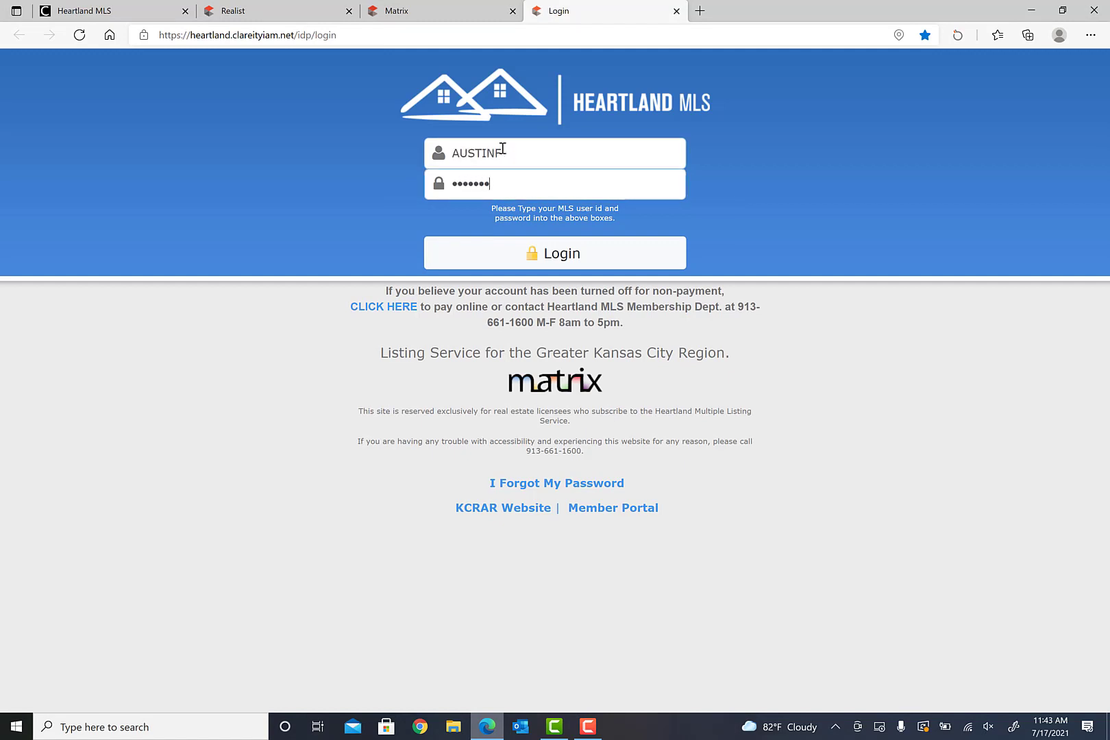
key("Return")
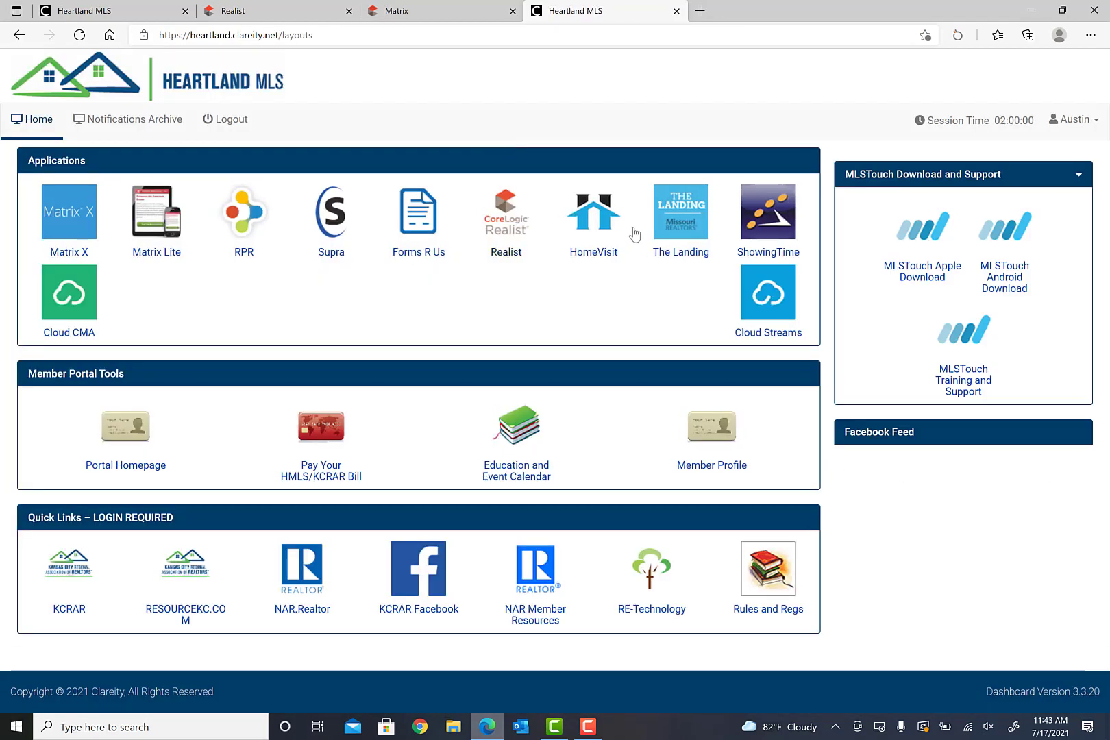
- Launch ShowingTime, postpone the personal-info update, and show My Listings (5 listings)
left_click(786, 234)
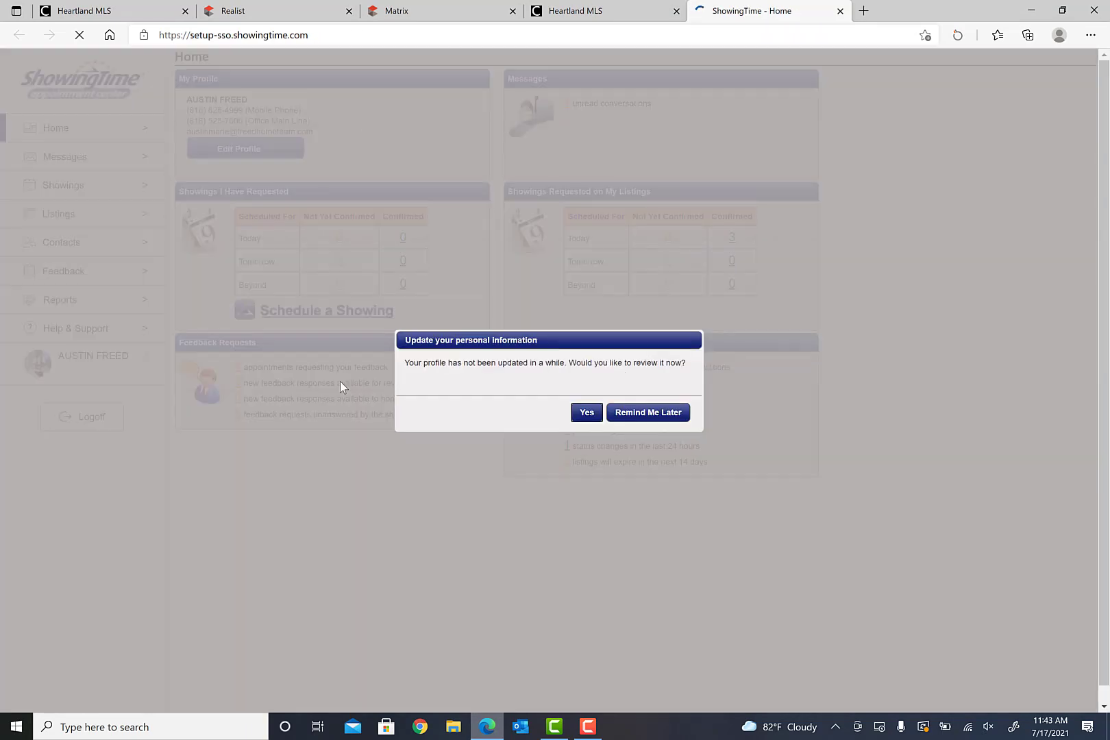
left_click(624, 416)
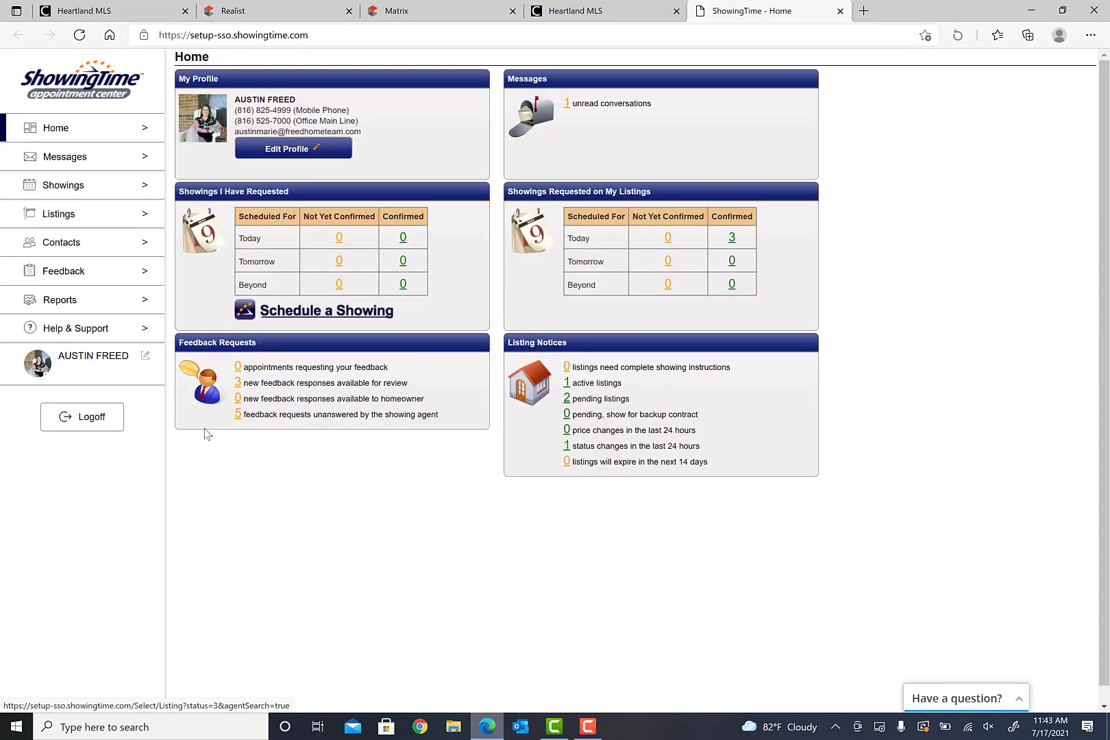
left_click(58, 215)
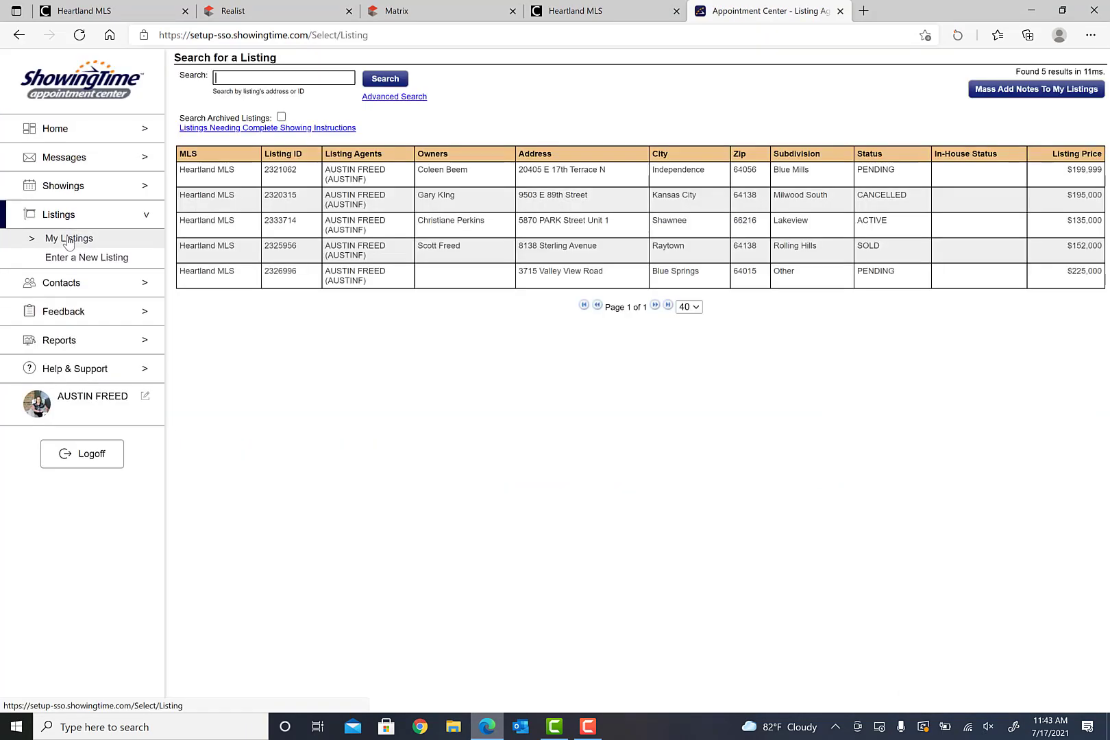
left_click(480, 182)
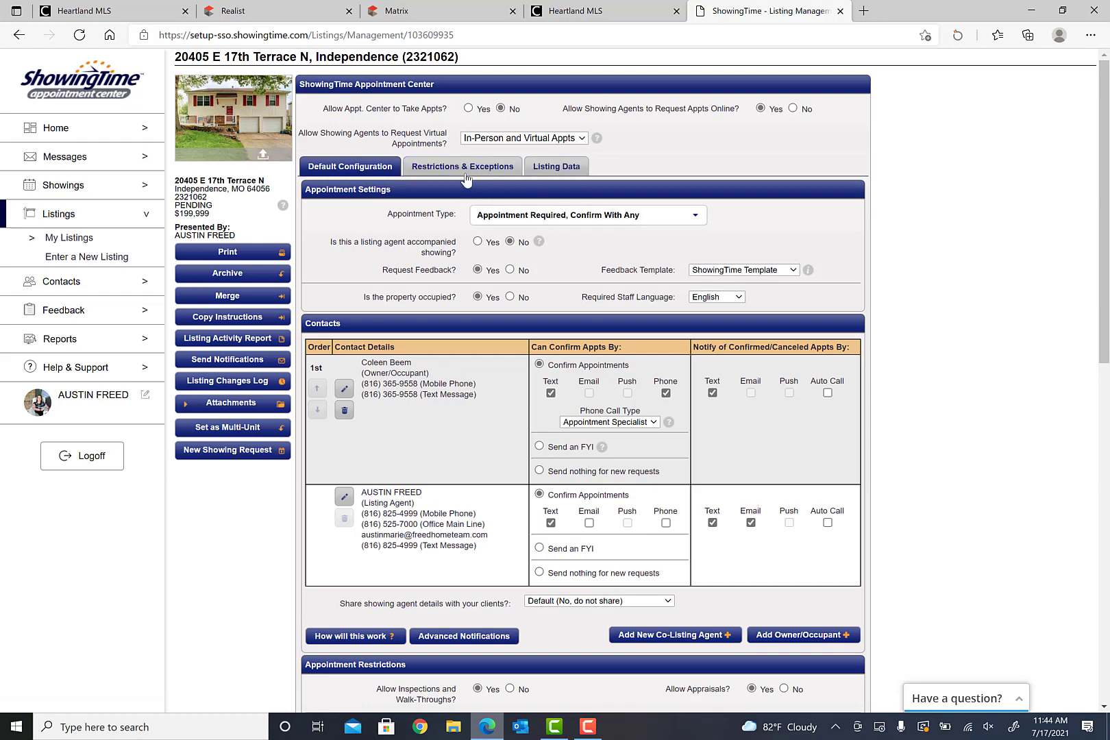
scroll(653, 446, "down", 10)
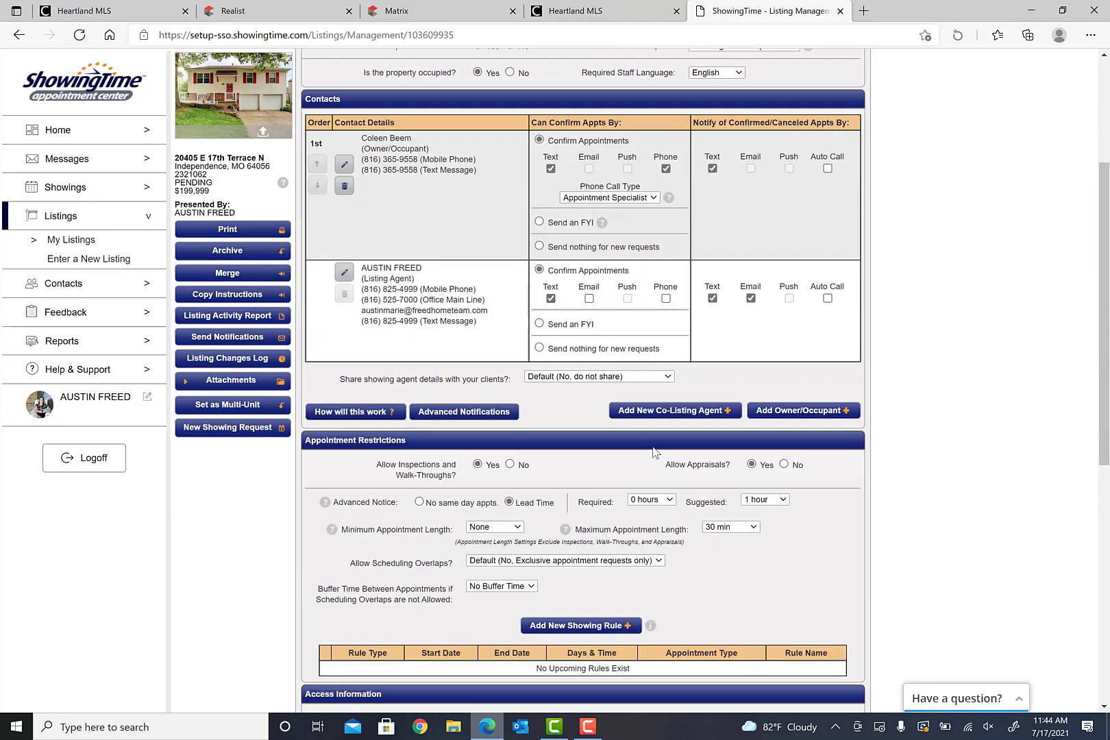
scroll(654, 452, "up", 9)
scroll(656, 454, "up", 1)
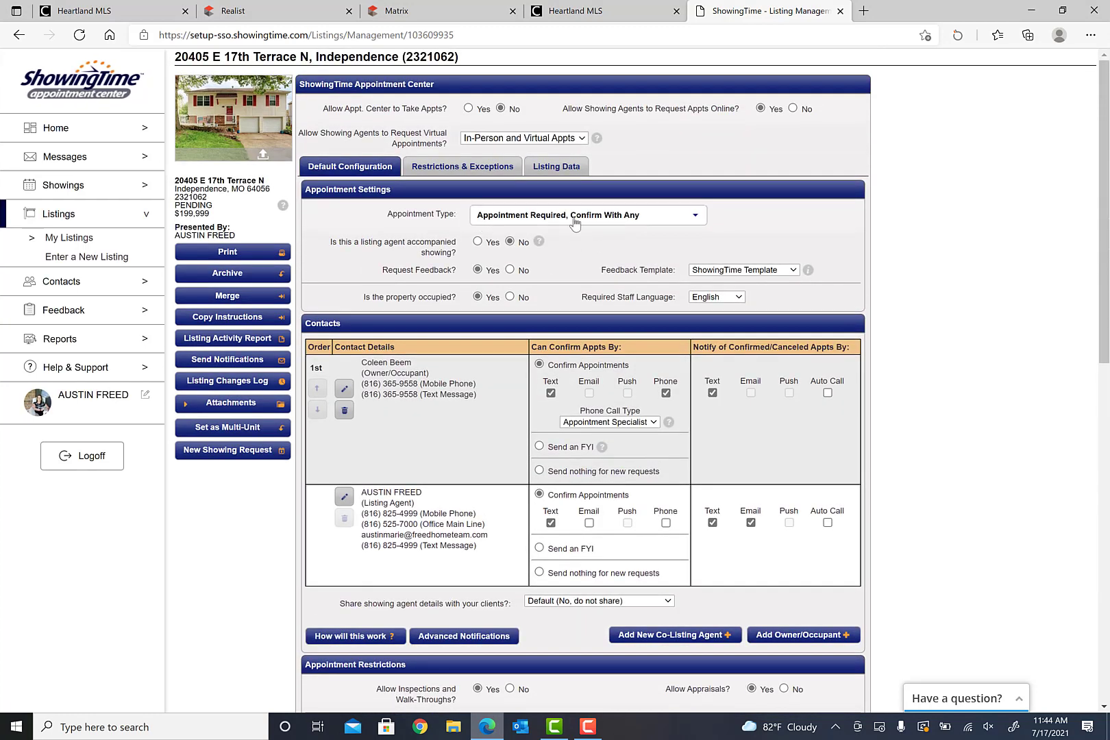
left_click(695, 216)
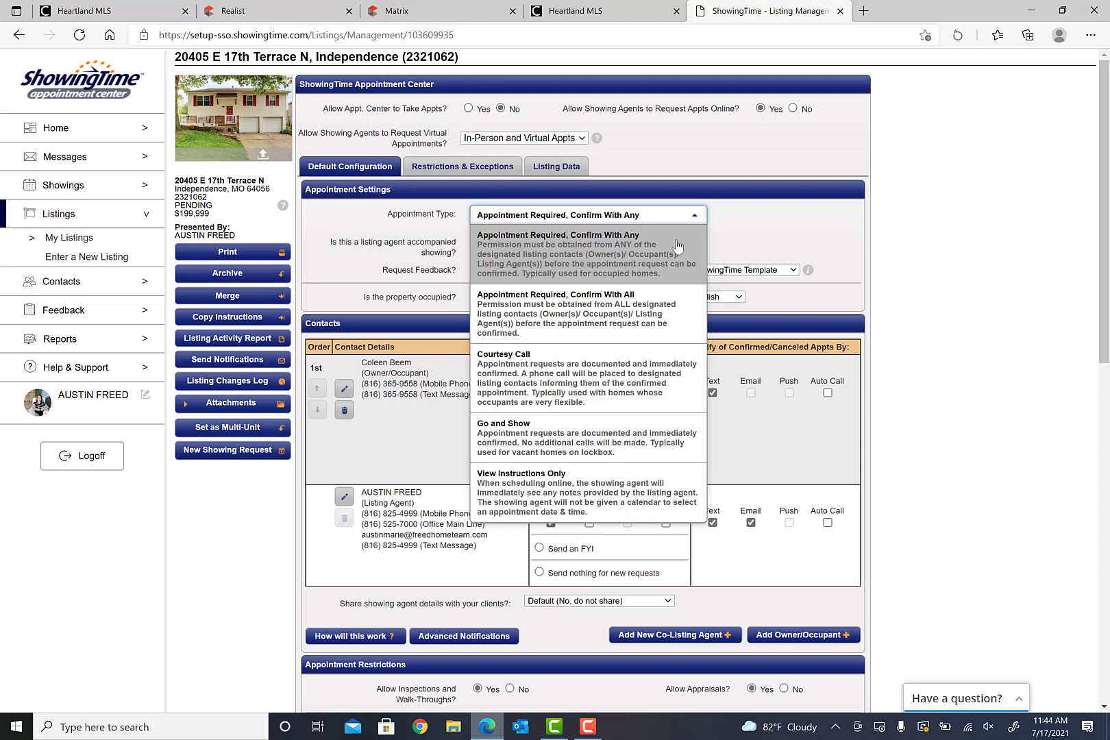
left_click(754, 223)
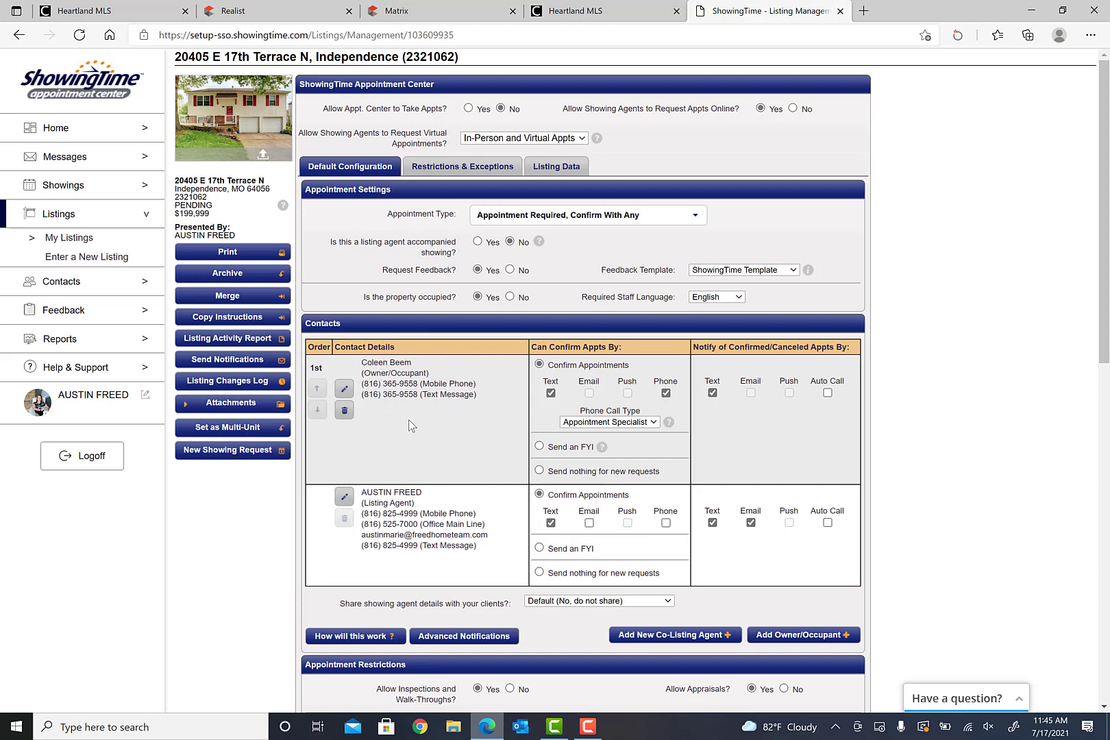
left_click(694, 218)
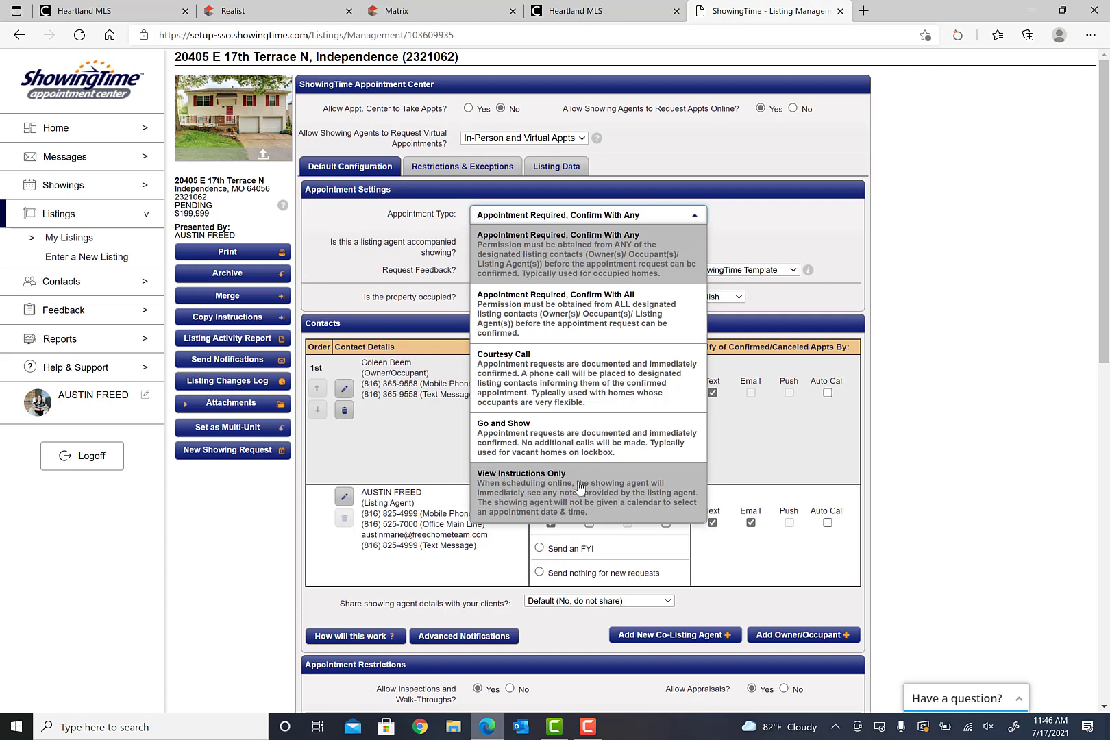
left_click(804, 229)
left_click(685, 219)
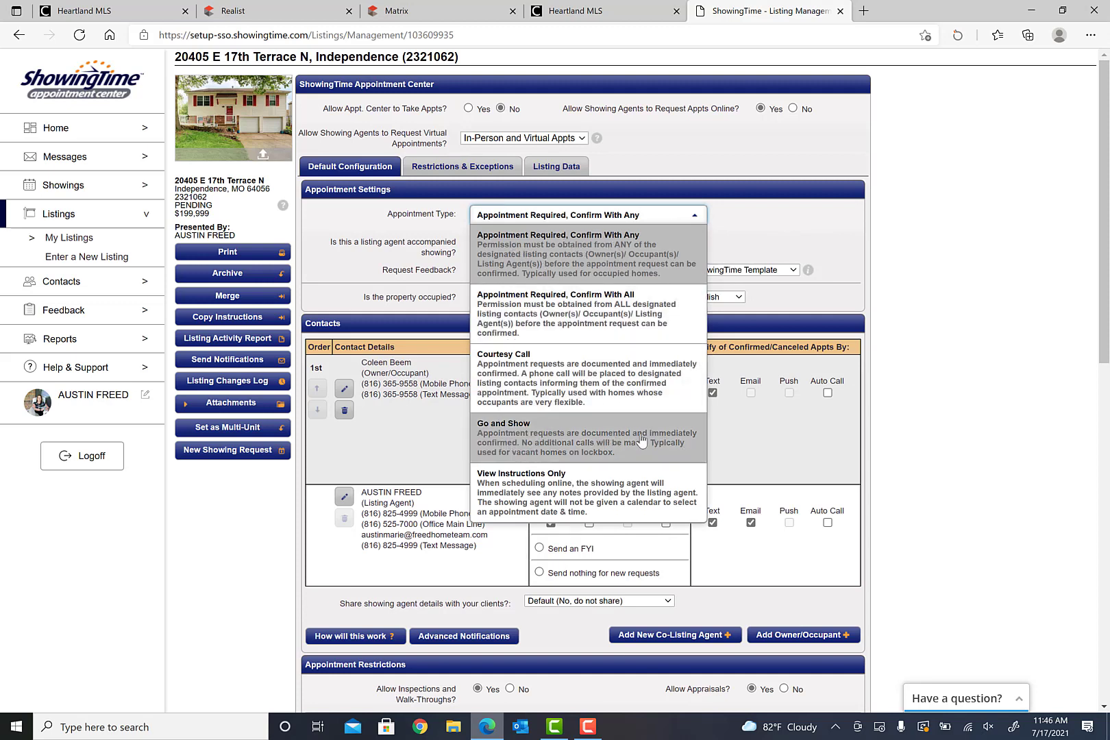
left_click(751, 235)
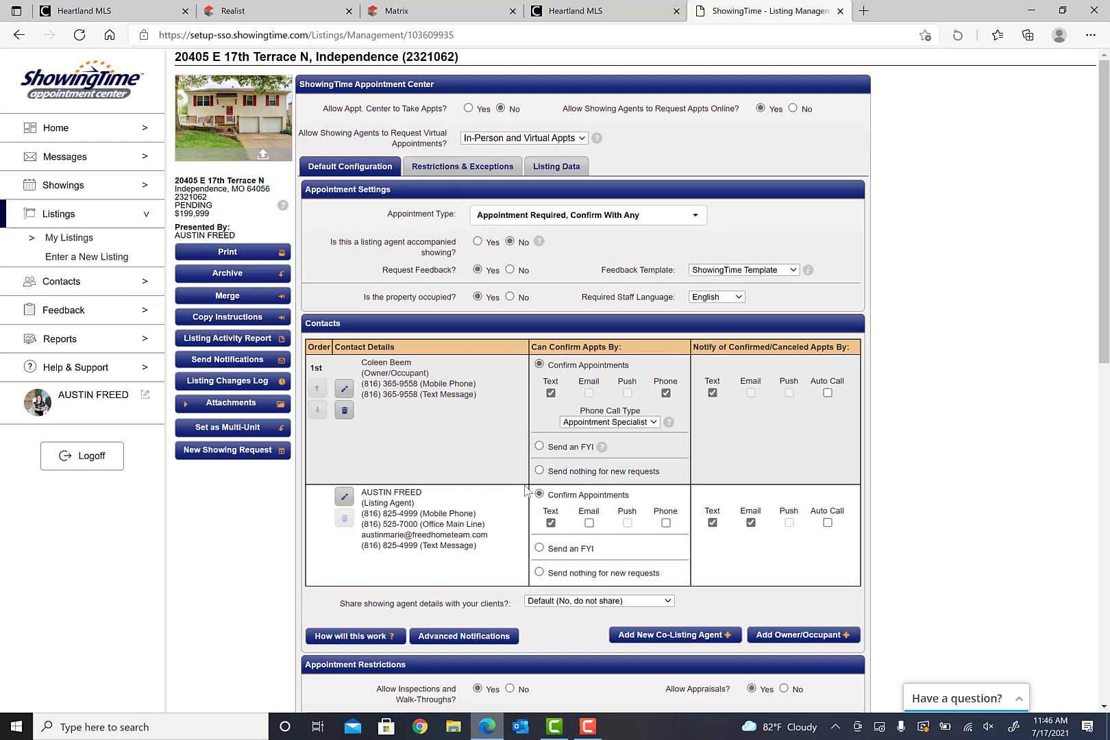
scroll(626, 432, "down", 4)
scroll(579, 425, "down", 2)
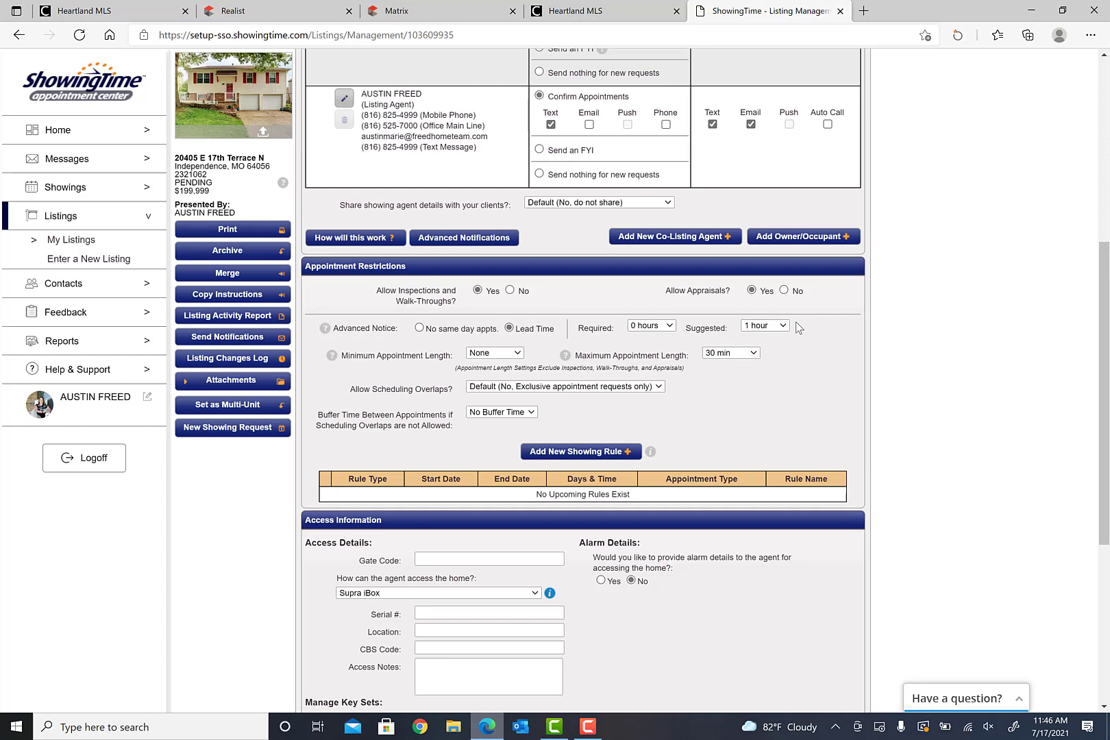
left_click(669, 330)
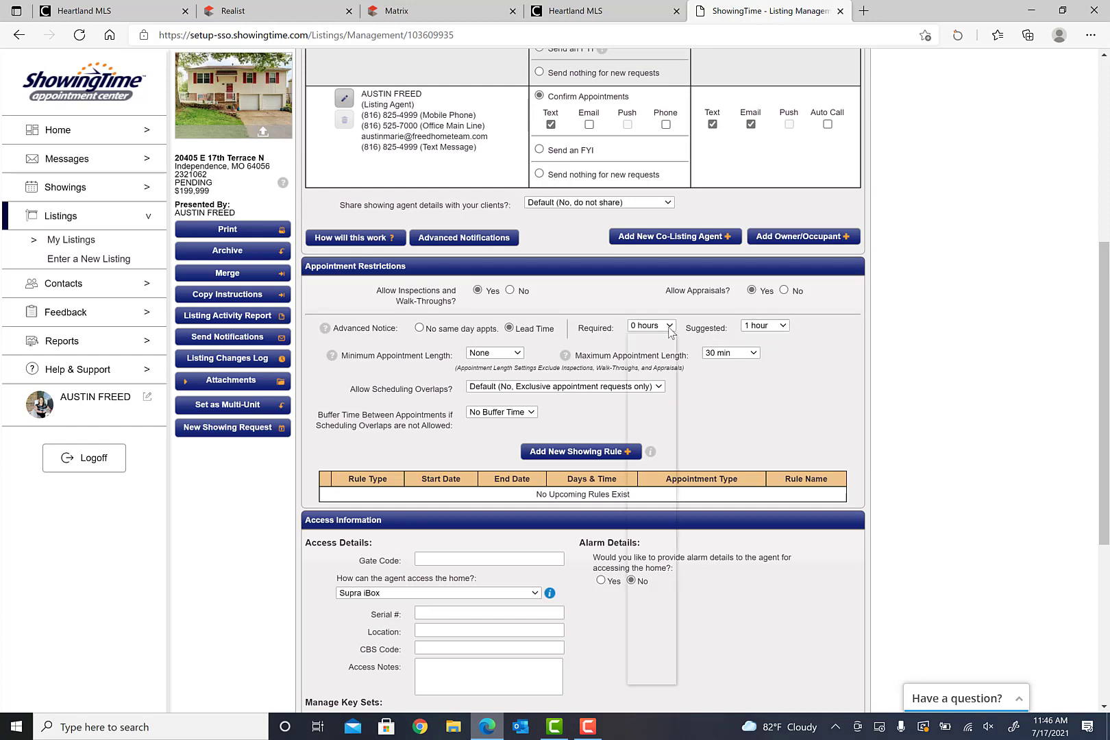
left_click(688, 332)
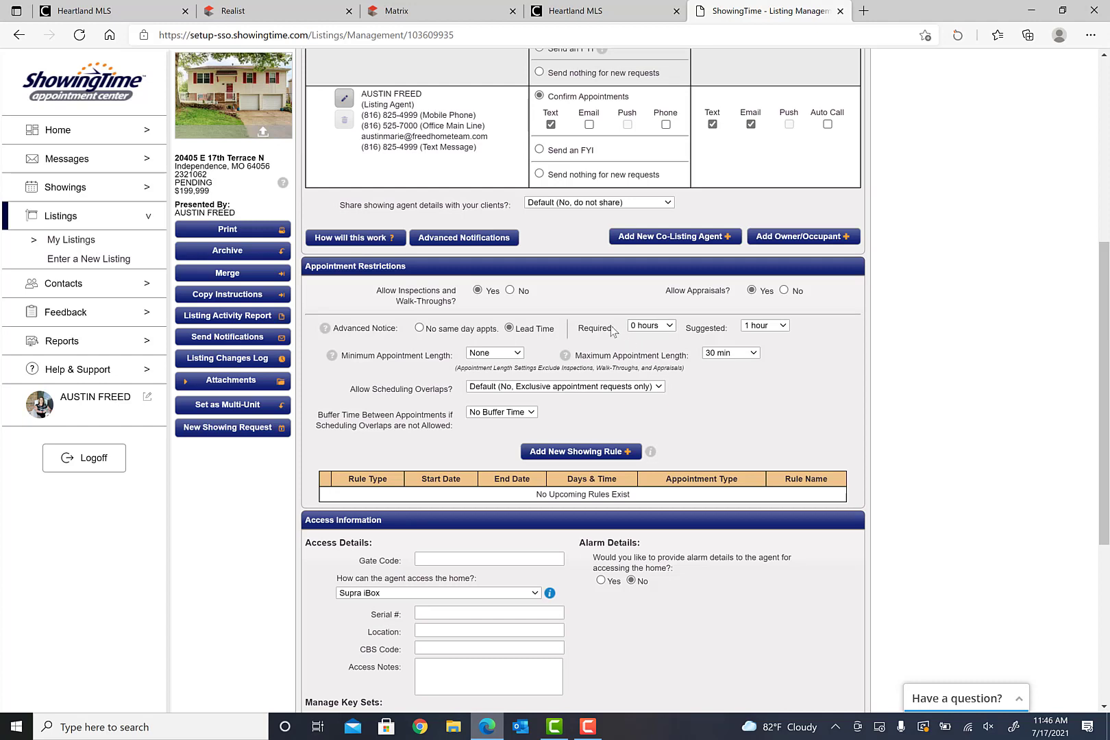
left_click(753, 354)
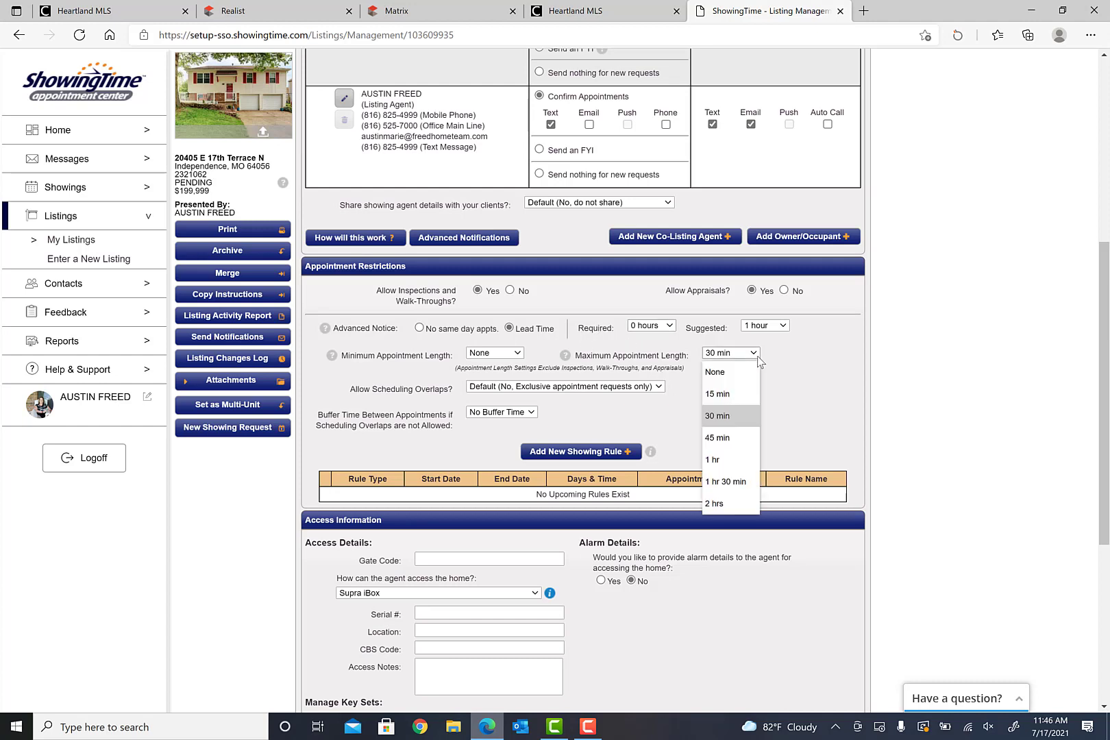
left_click(756, 354)
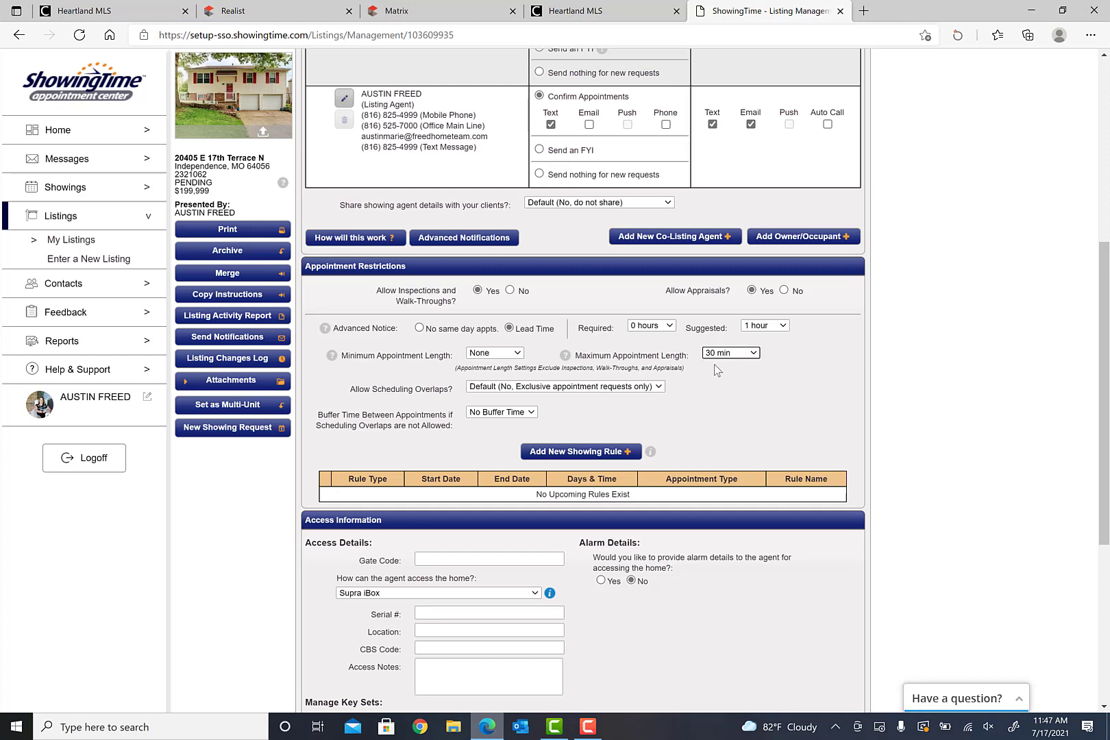
left_click(658, 388)
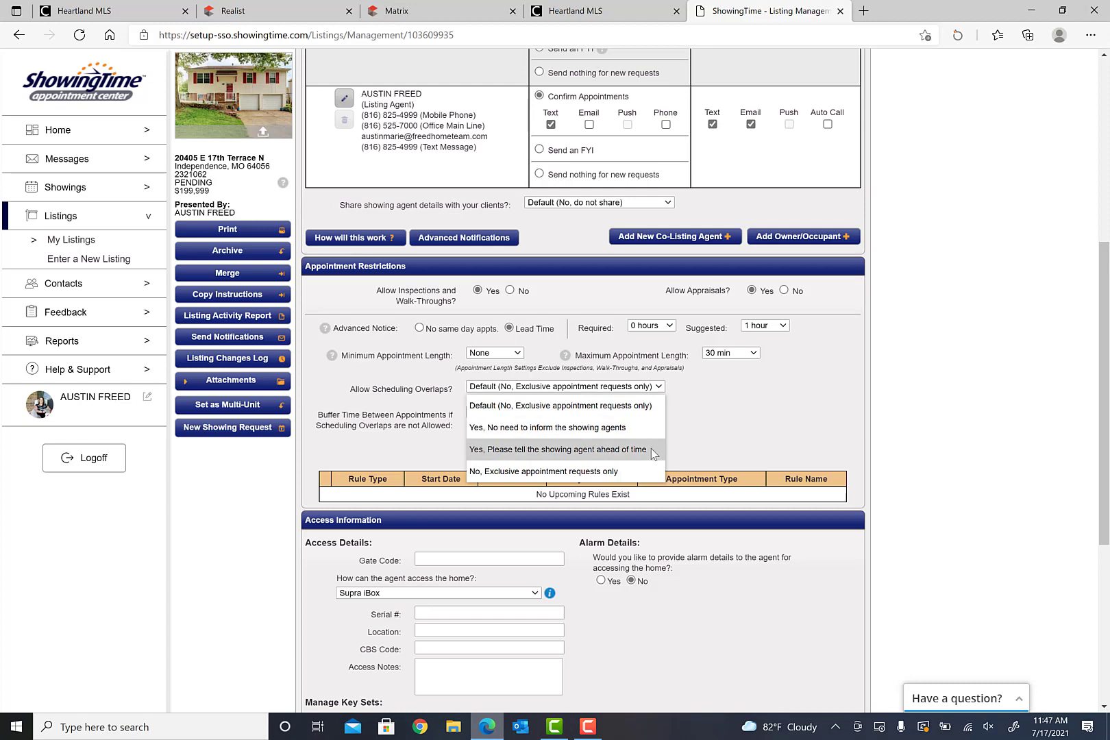
left_click(710, 420)
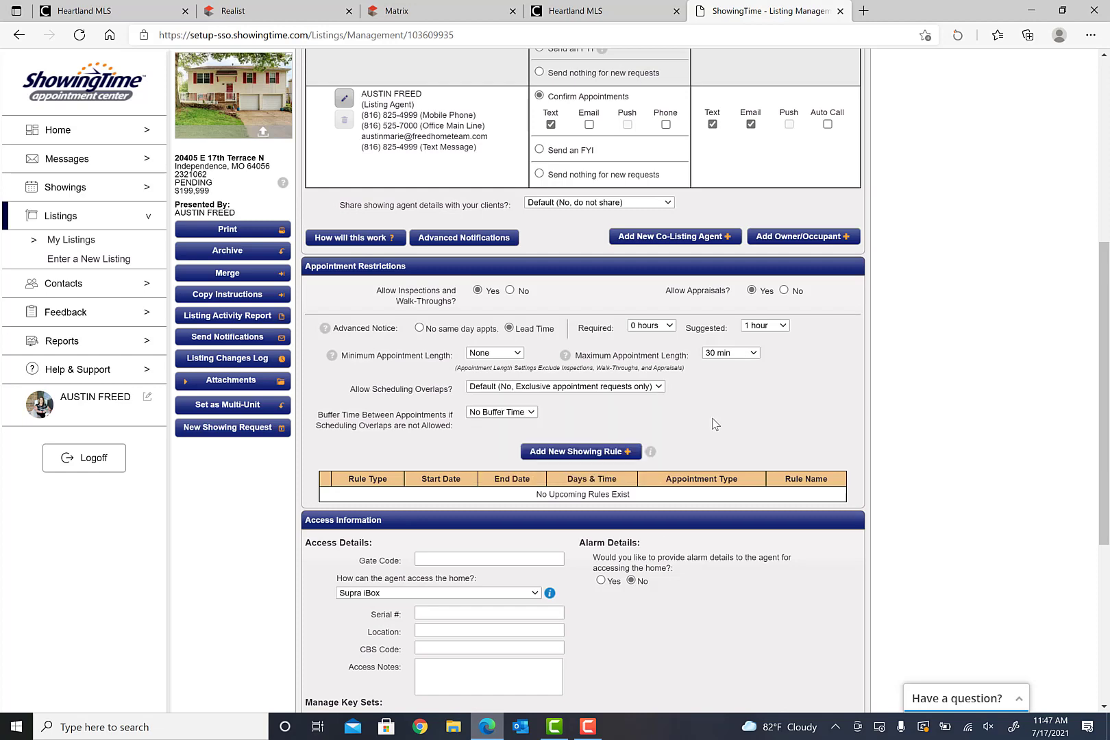
scroll(593, 411, "down", 1)
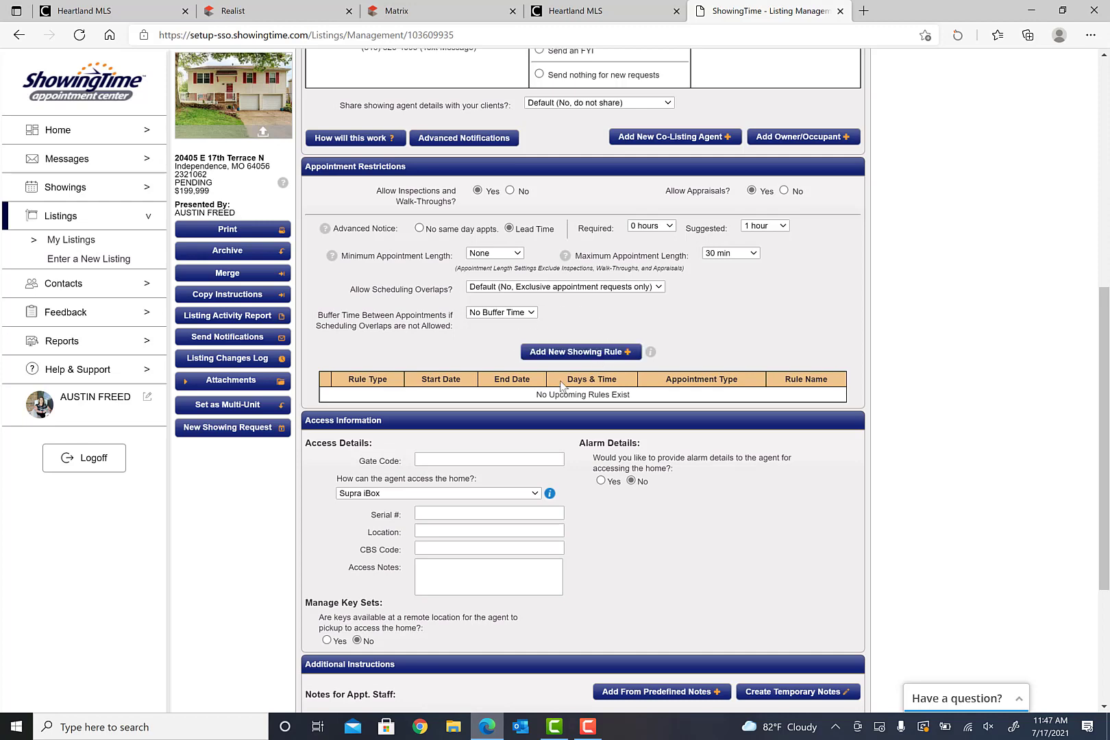
scroll(668, 380, "down", 1)
scroll(668, 380, "down", 1)
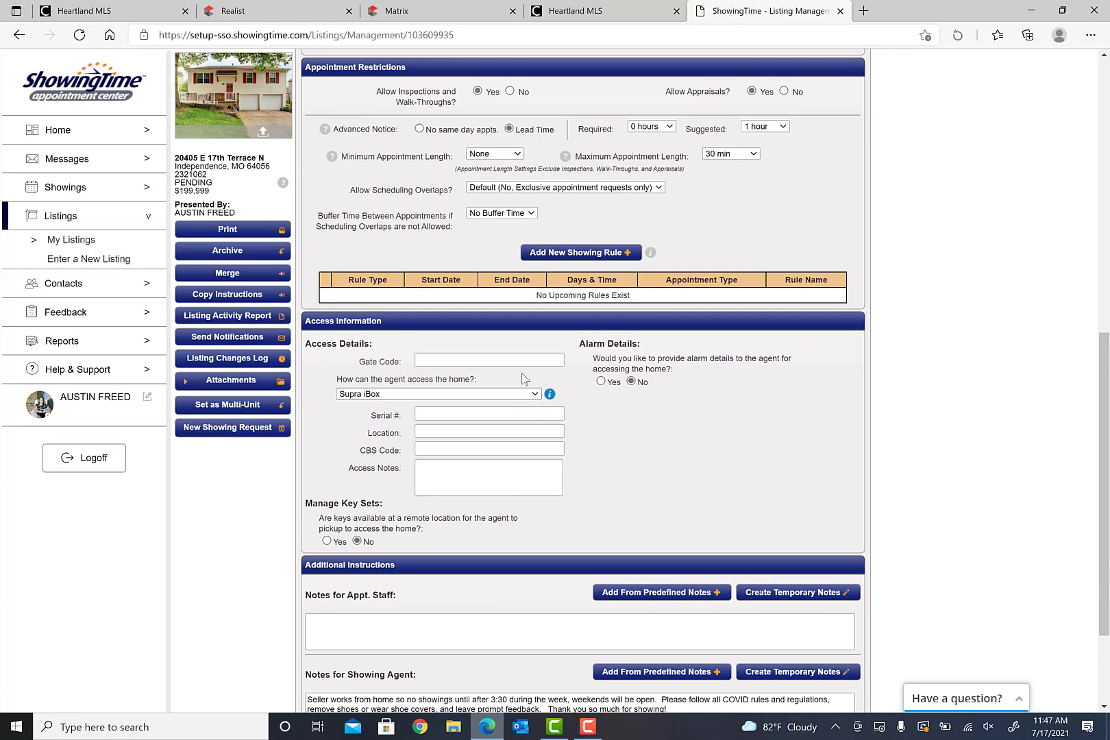
scroll(488, 390, "down", 2)
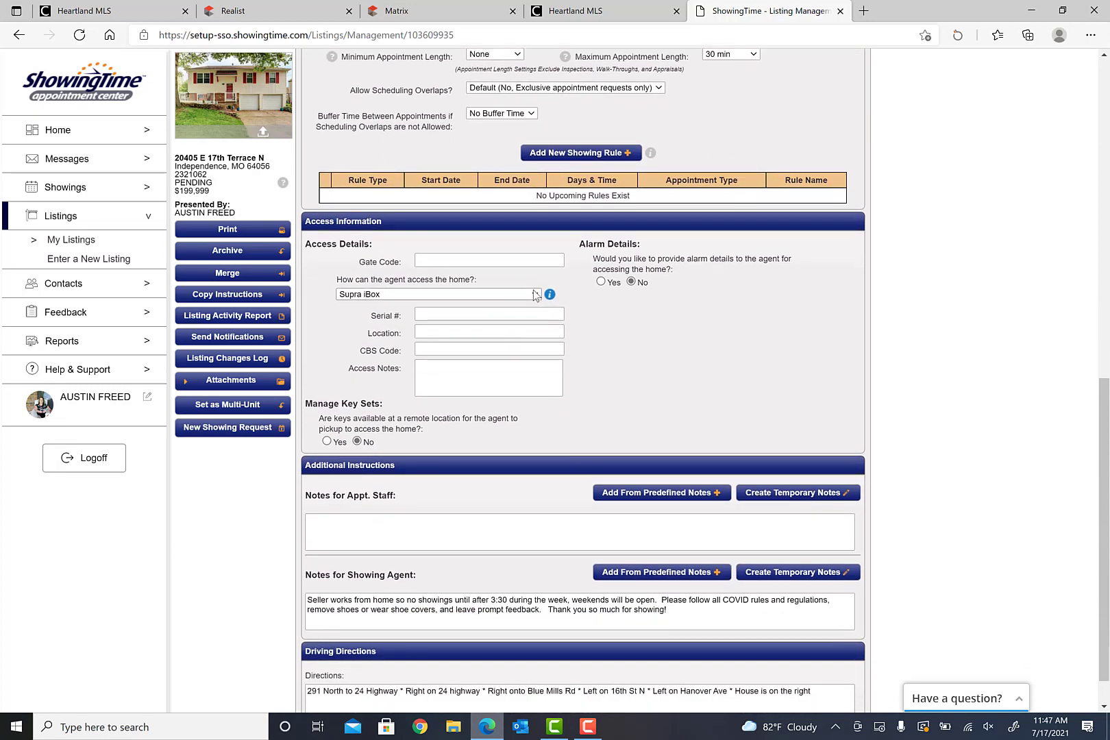
left_click(533, 297)
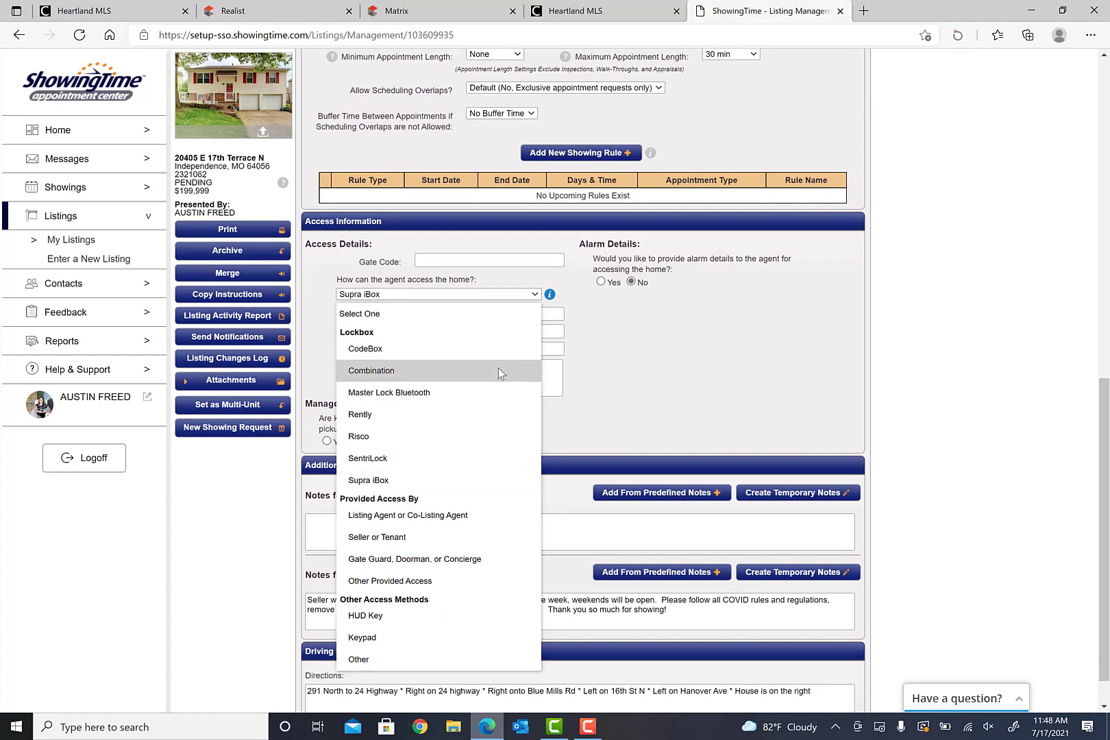
left_click(476, 480)
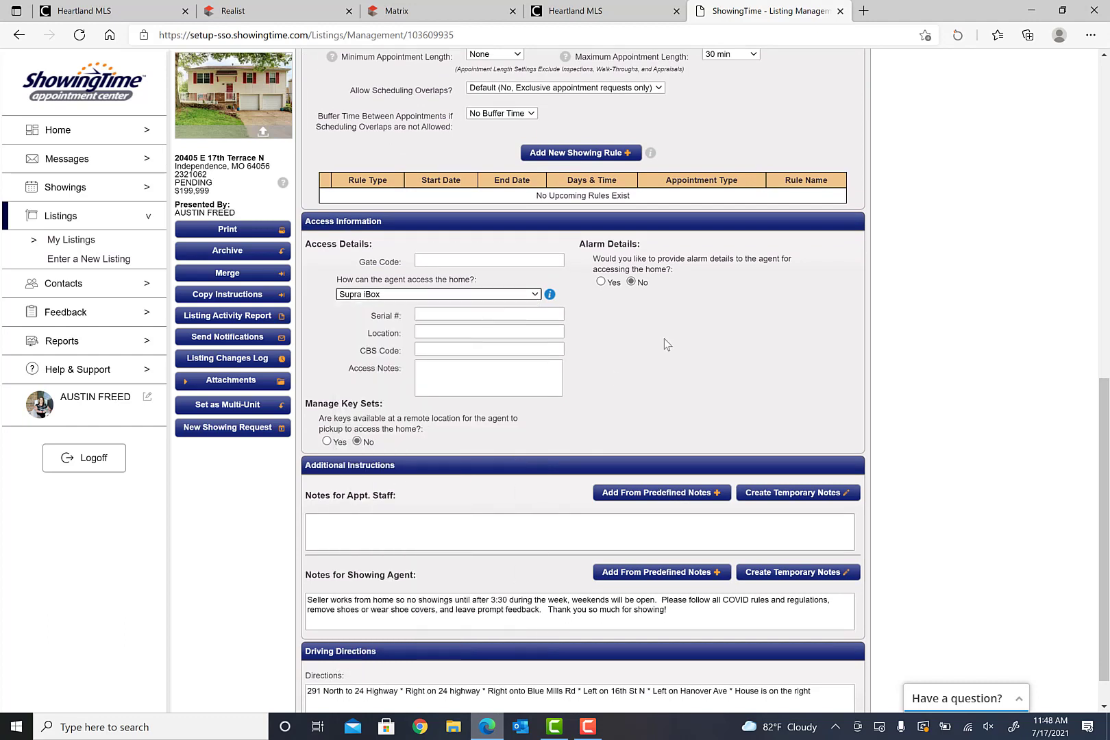
left_click(537, 295)
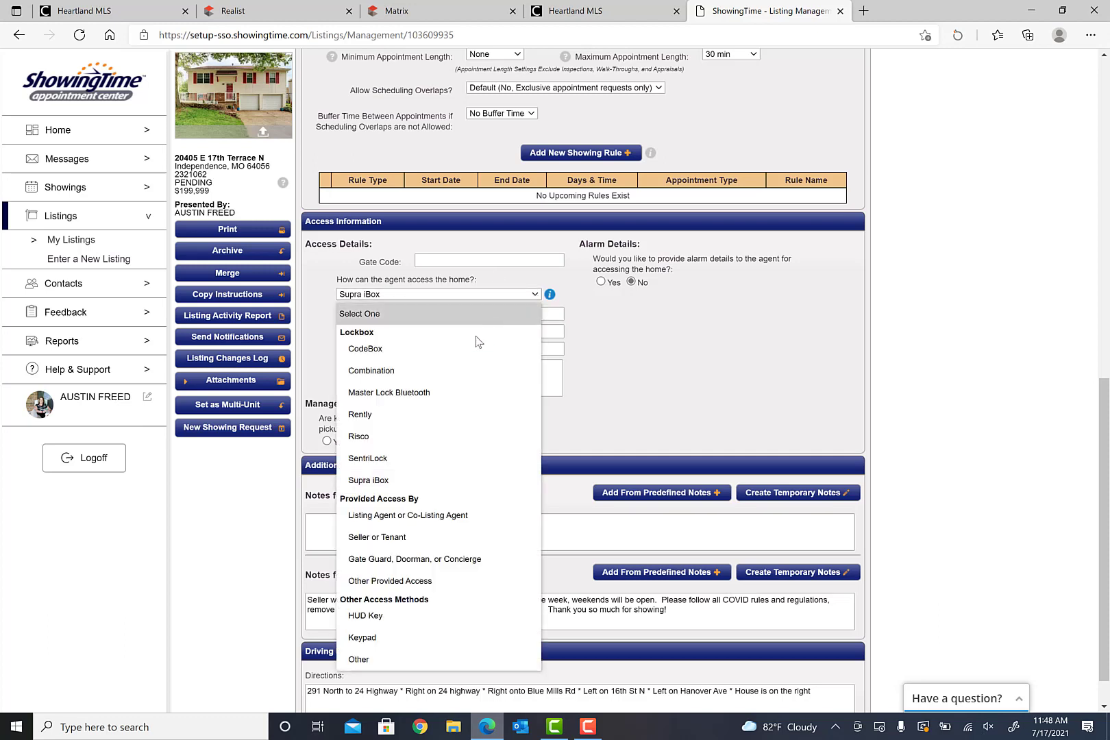
left_click(454, 376)
left_click(455, 317)
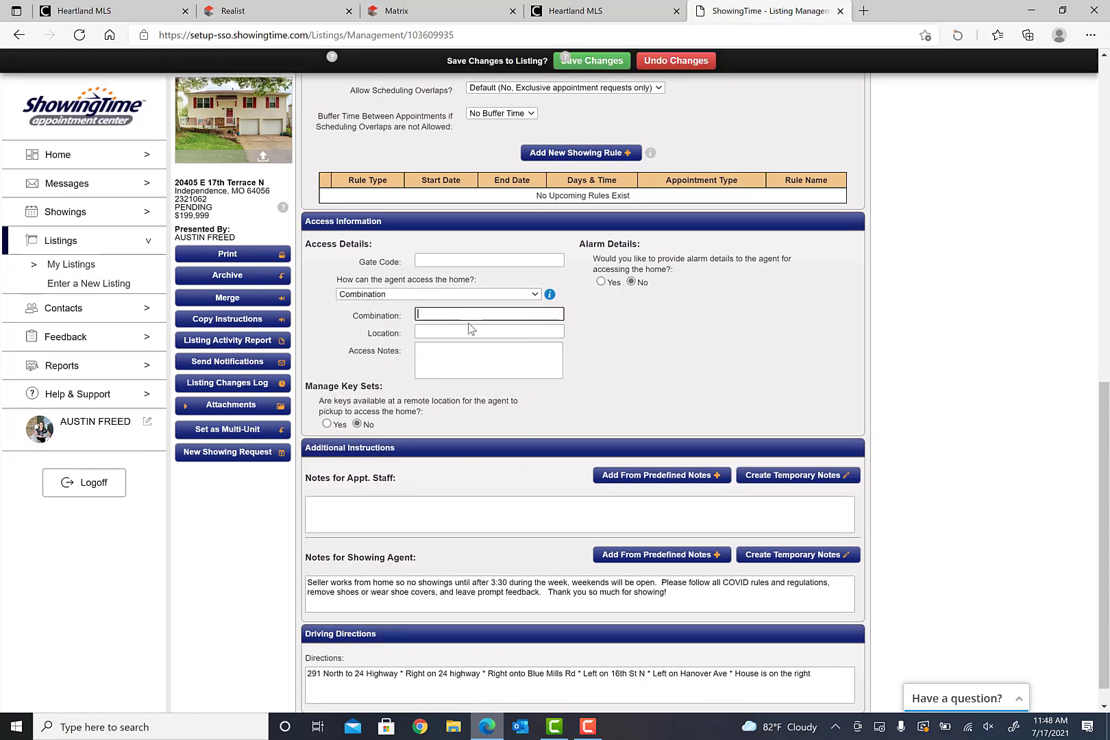
left_click(535, 295)
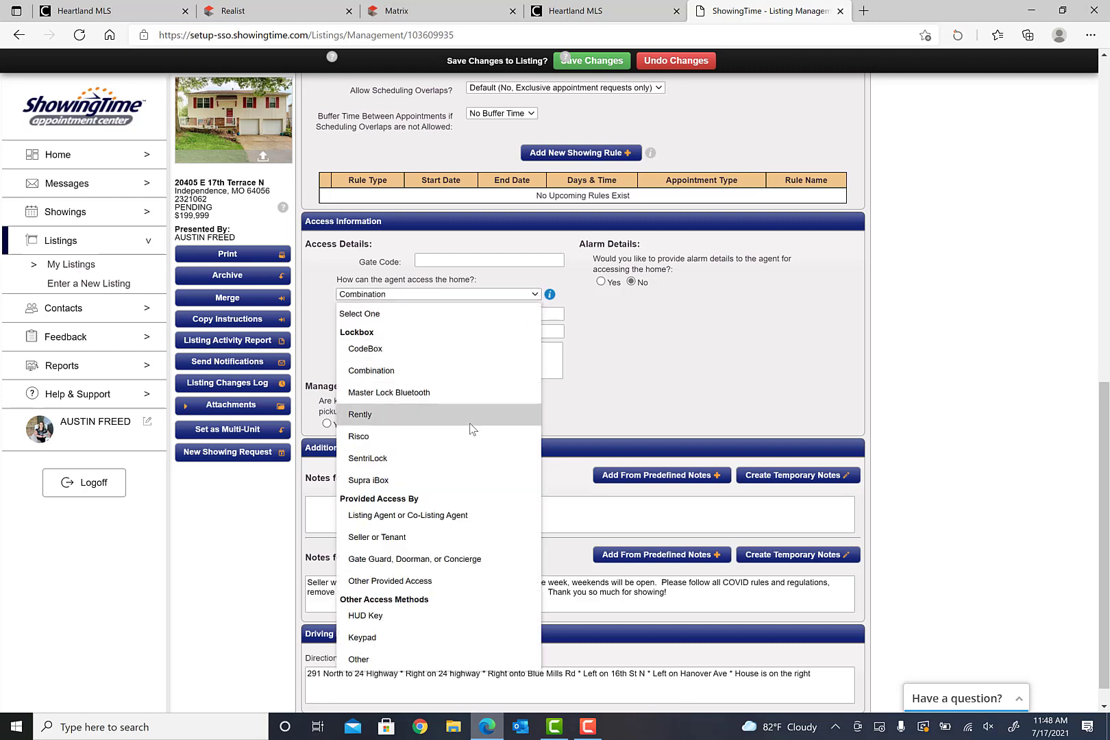
left_click(462, 478)
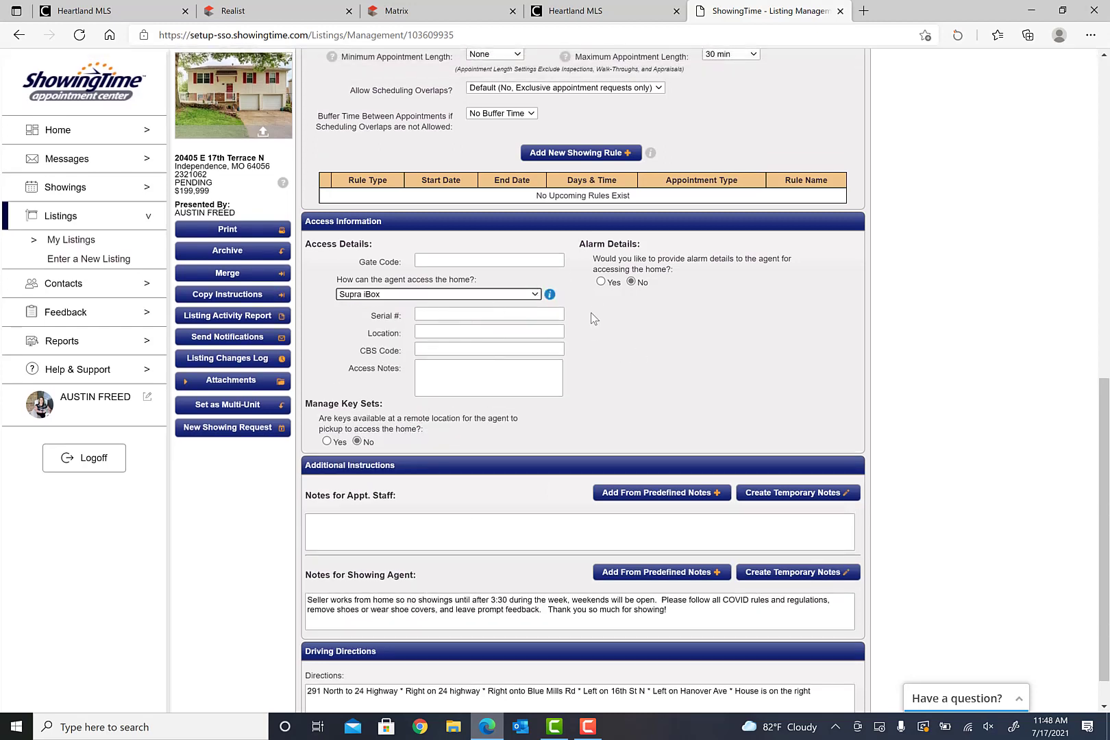
left_click(487, 332)
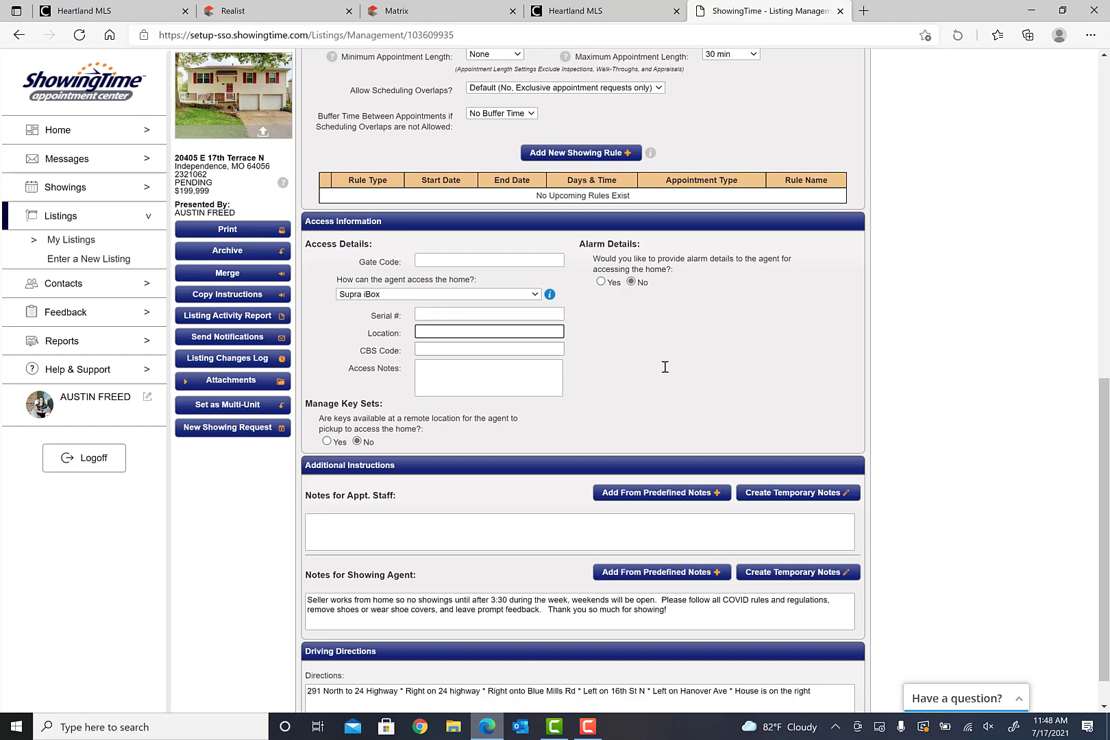
scroll(701, 345, "down", 1)
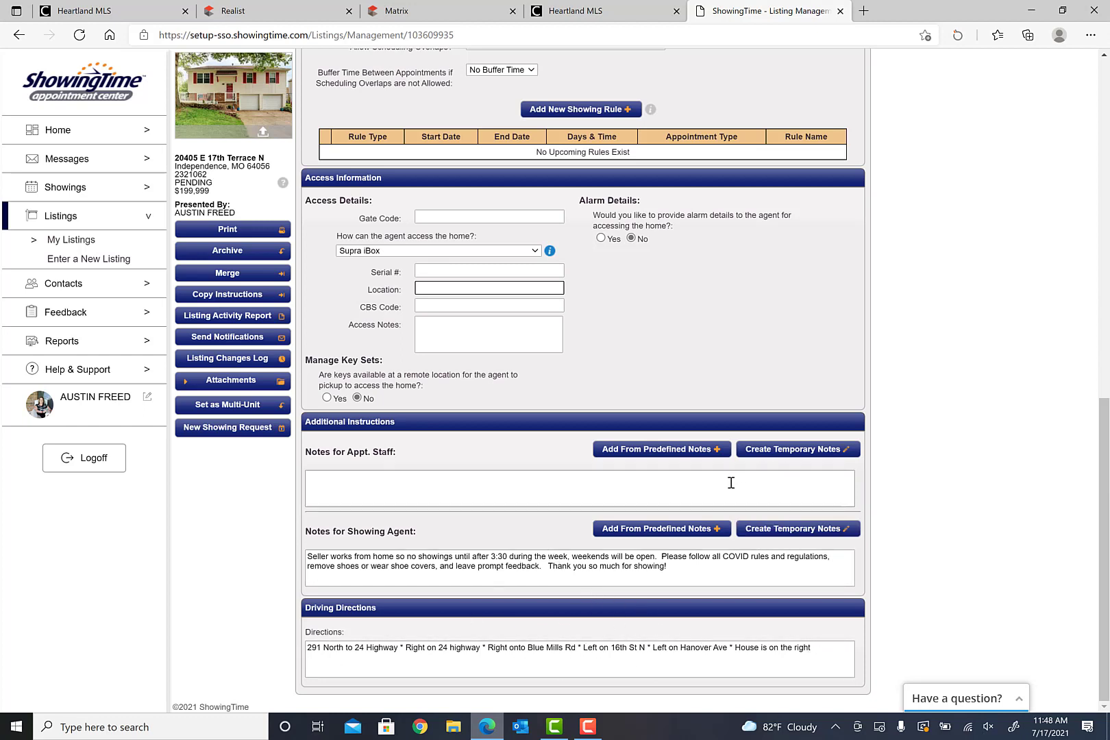
scroll(728, 479, "up", 7)
scroll(728, 479, "up", 4)
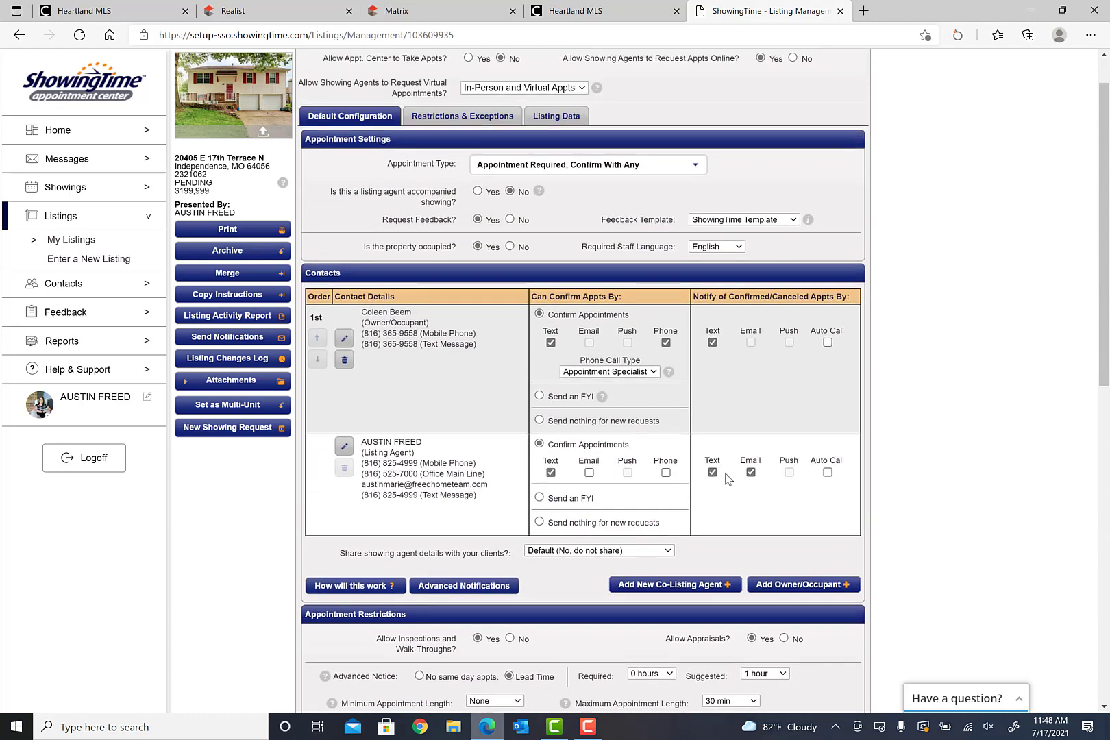